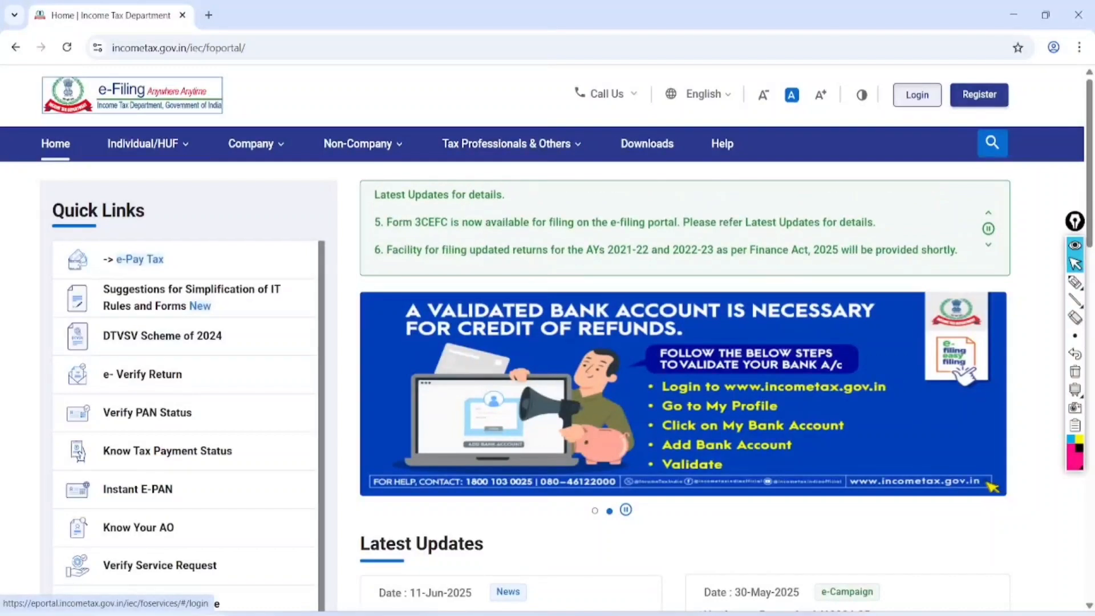
Log in to the e-Filing account, confirming the secure access message and entering the account password
left_click(917, 94)
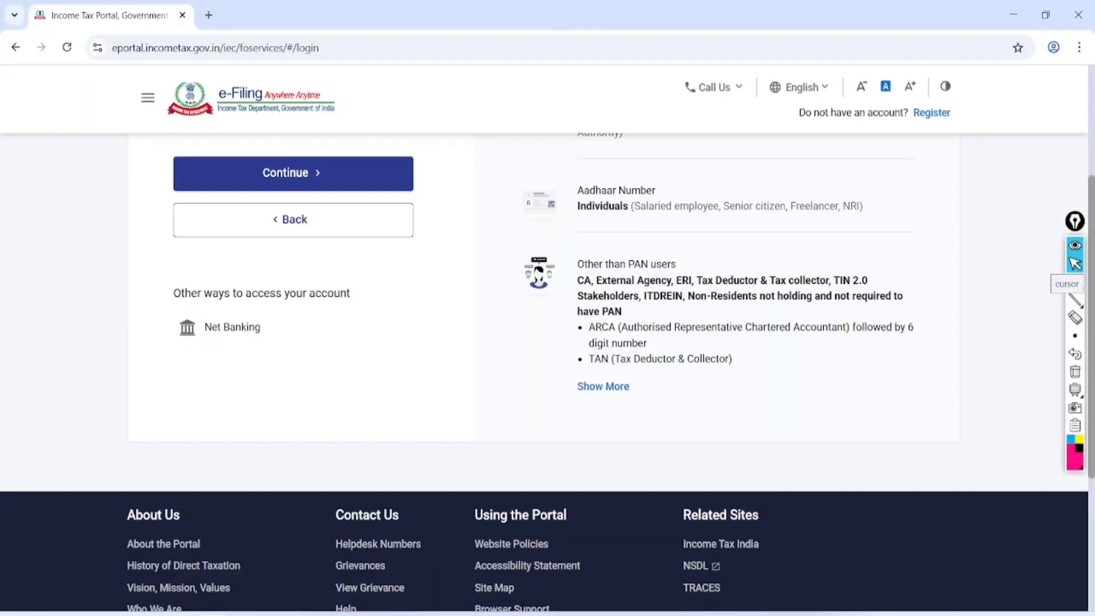
key("Return")
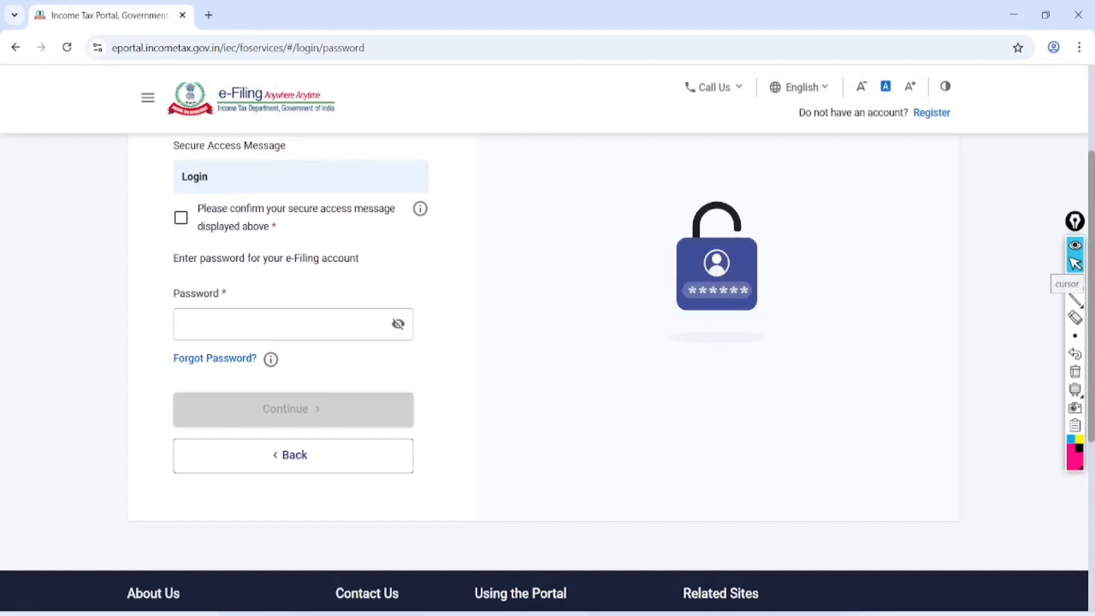
key("space")
key("Tab")
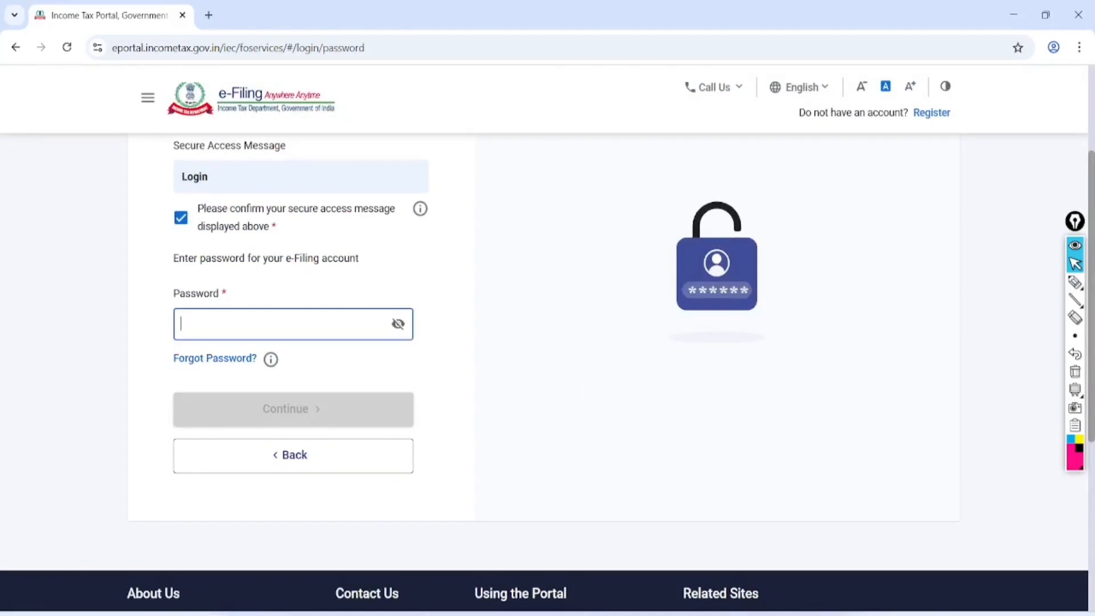
key("ctrl+v")
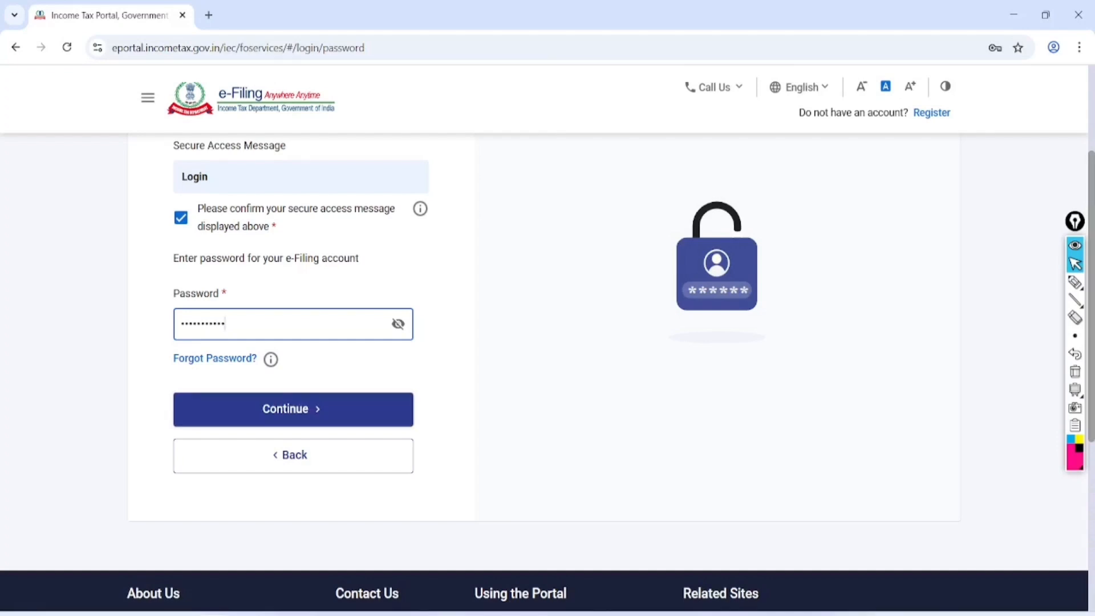
key("Return")
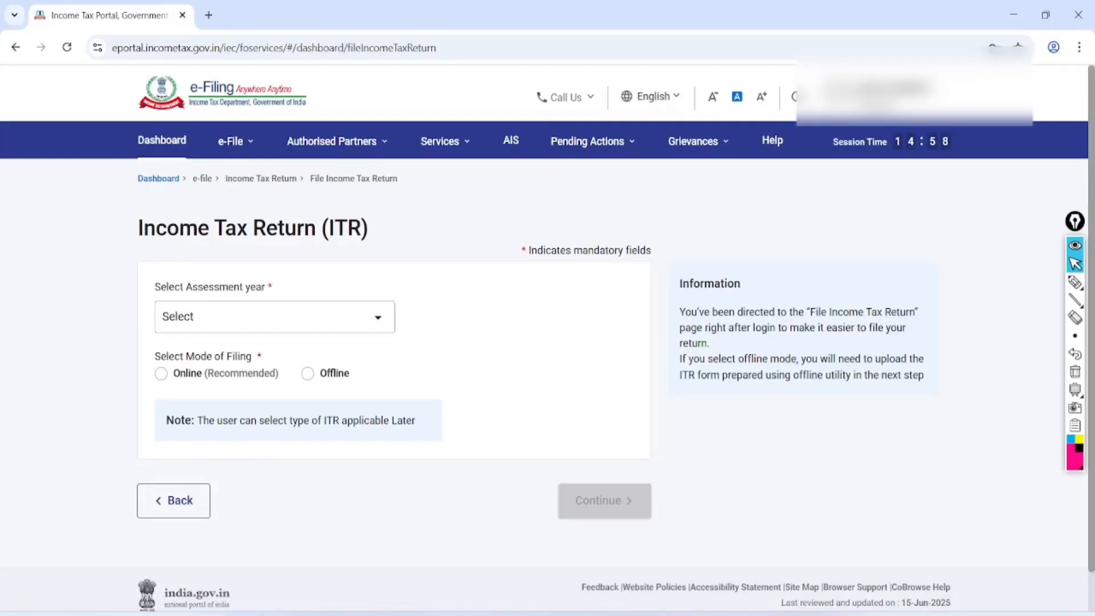
Circle the AIS entry with the screen annotation pen, and clear the drawing
scroll(544, 338, "up", 2)
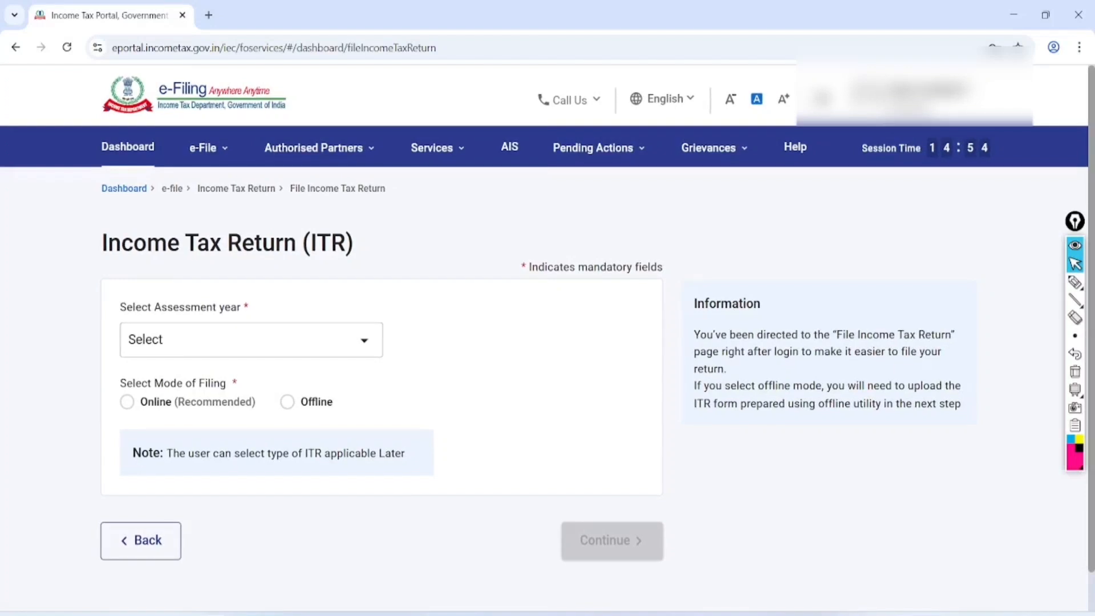
left_click(1075, 283)
mouse_move(531, 135)
left_mouse_down()
mouse_move(494, 166)
mouse_move(534, 134)
mouse_move(492, 142)
mouse_move(512, 139)
left_mouse_up()
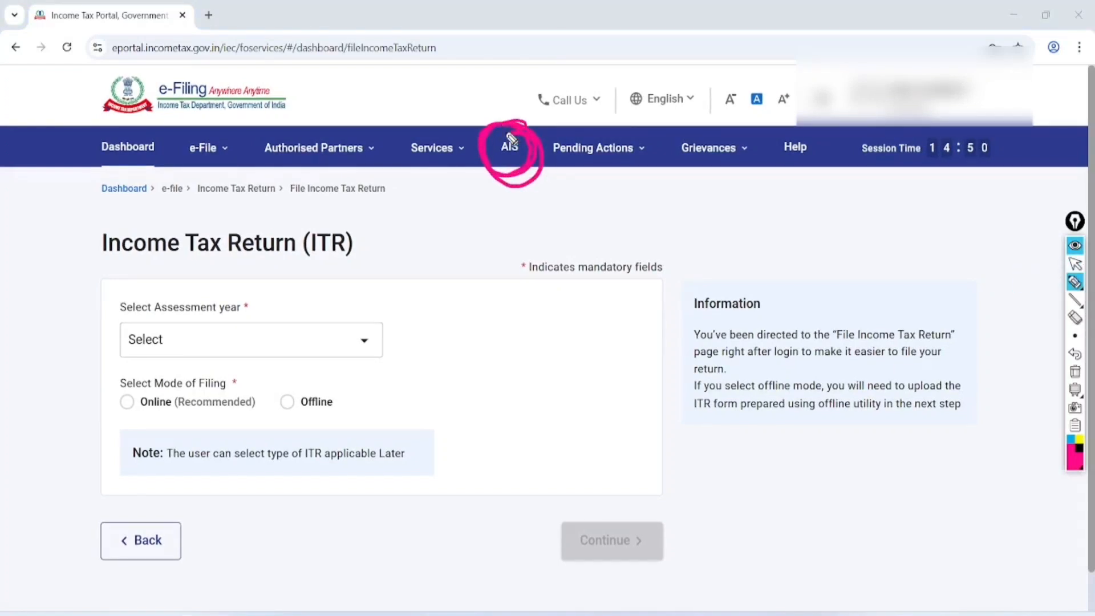
left_click(1075, 263)
left_click(1075, 372)
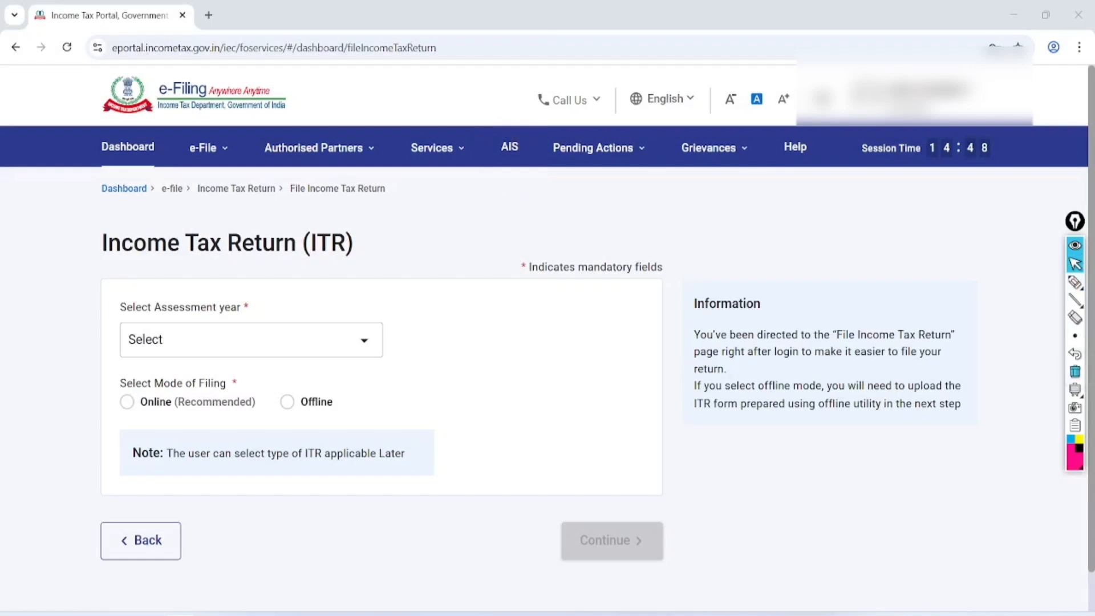
Proceed from AIS to the Compliance Portal, circle its AIS section with the annotation pen and open that section
left_click(510, 146)
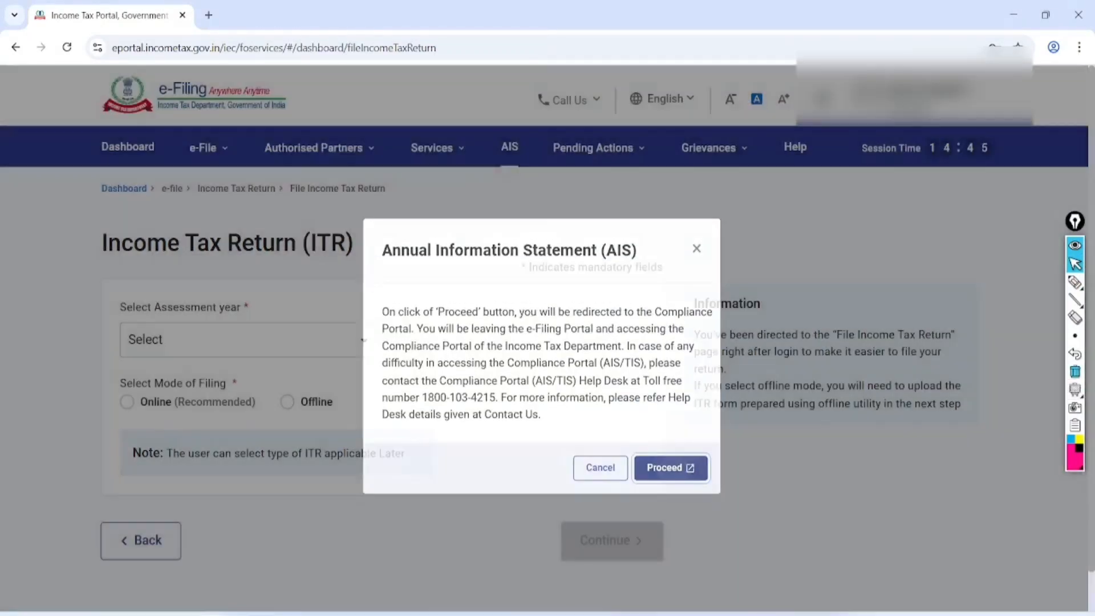
left_click(671, 474)
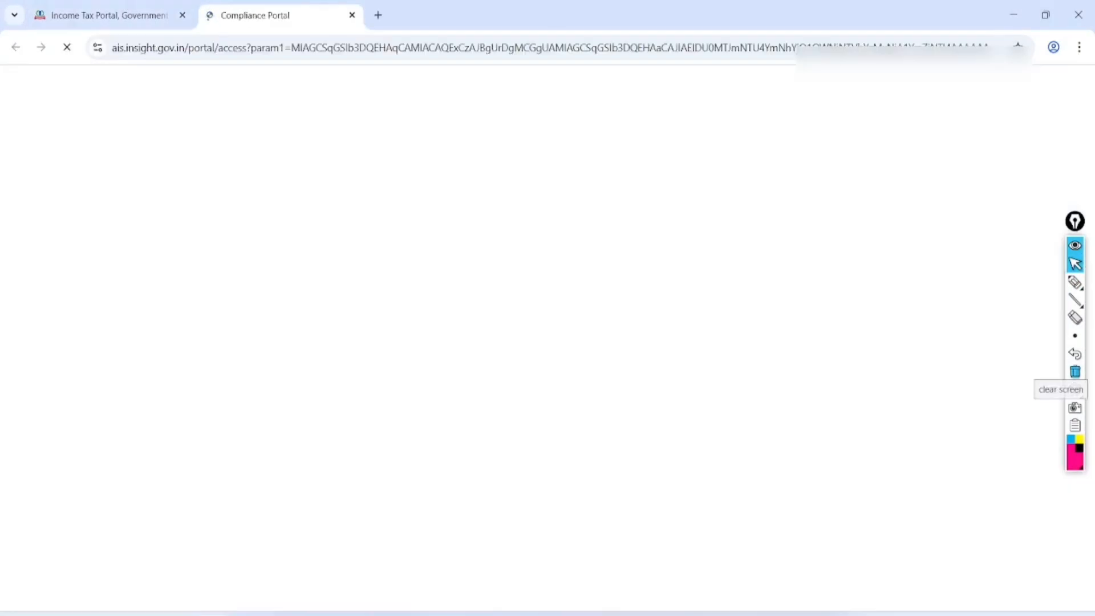
left_click(1075, 282)
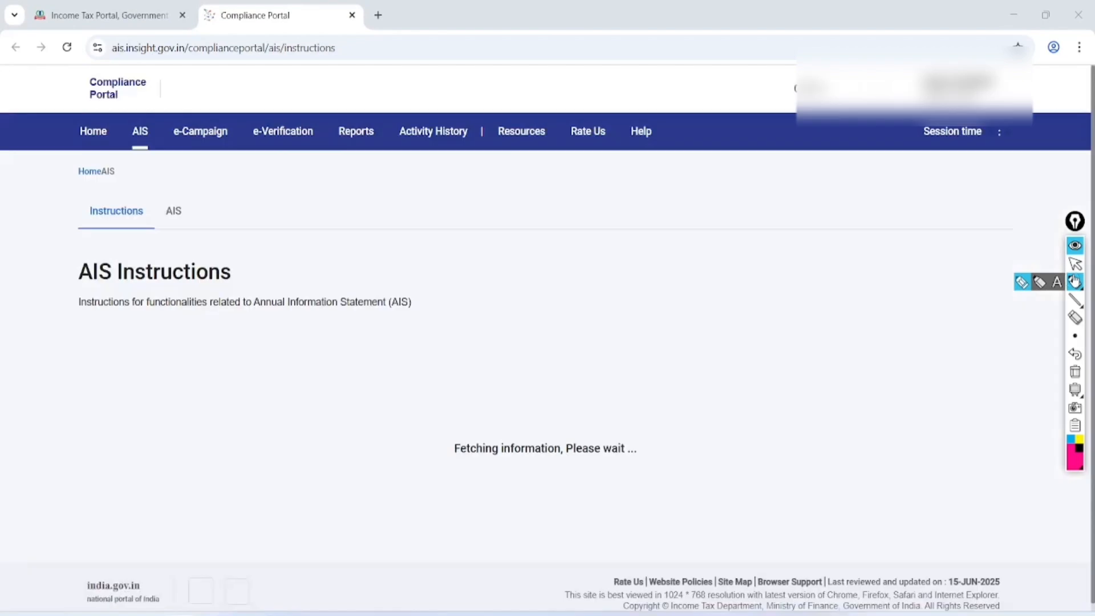
mouse_move(197, 177)
left_mouse_down()
mouse_move(213, 242)
mouse_move(205, 178)
left_mouse_up()
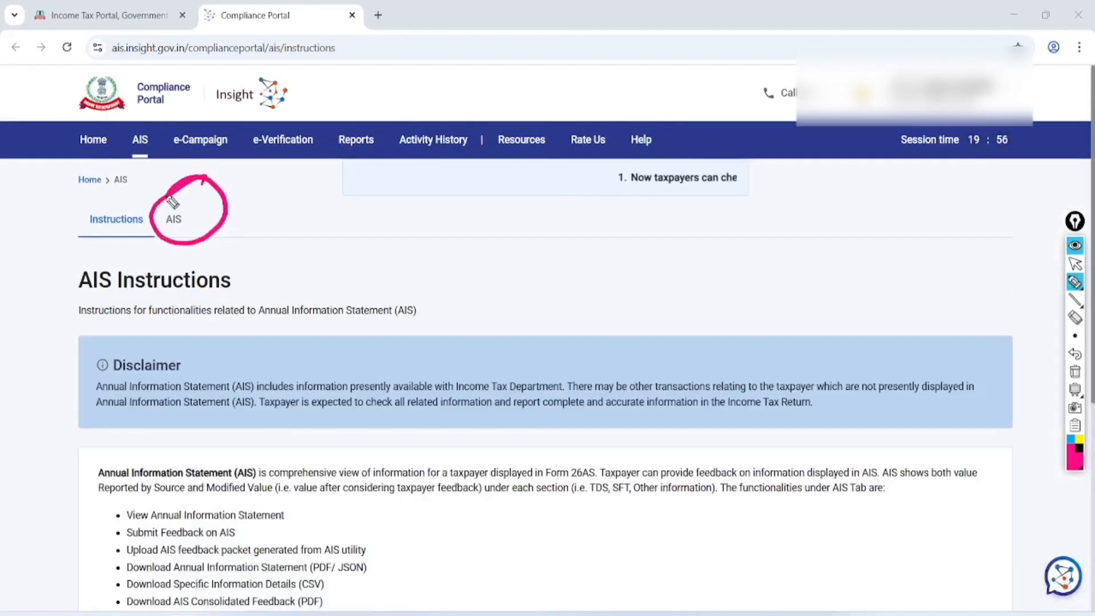
left_click(1075, 264)
left_click(187, 219)
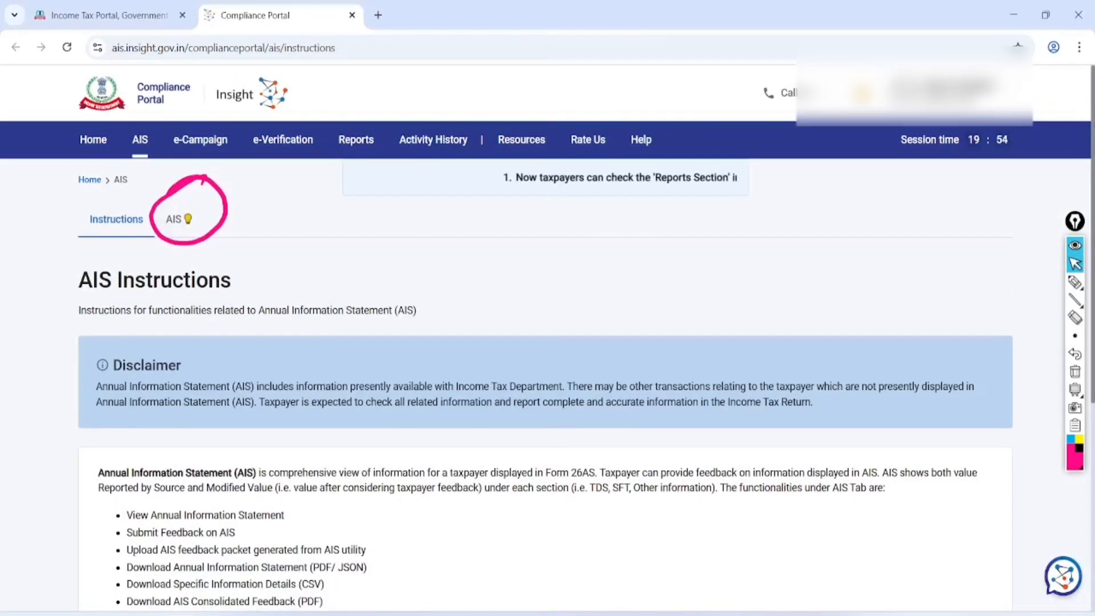
left_click(174, 219)
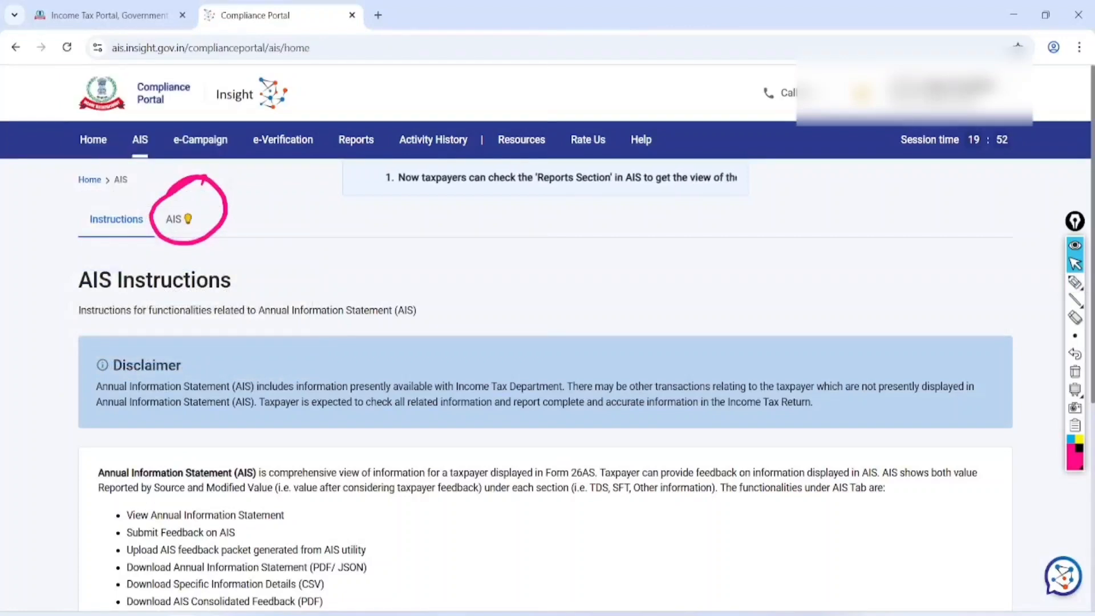
Circle the F.Y. 2024-25 selector and the Taxpayer Information Summary tile with the annotation pen, and clear all drawings
left_click(1075, 282)
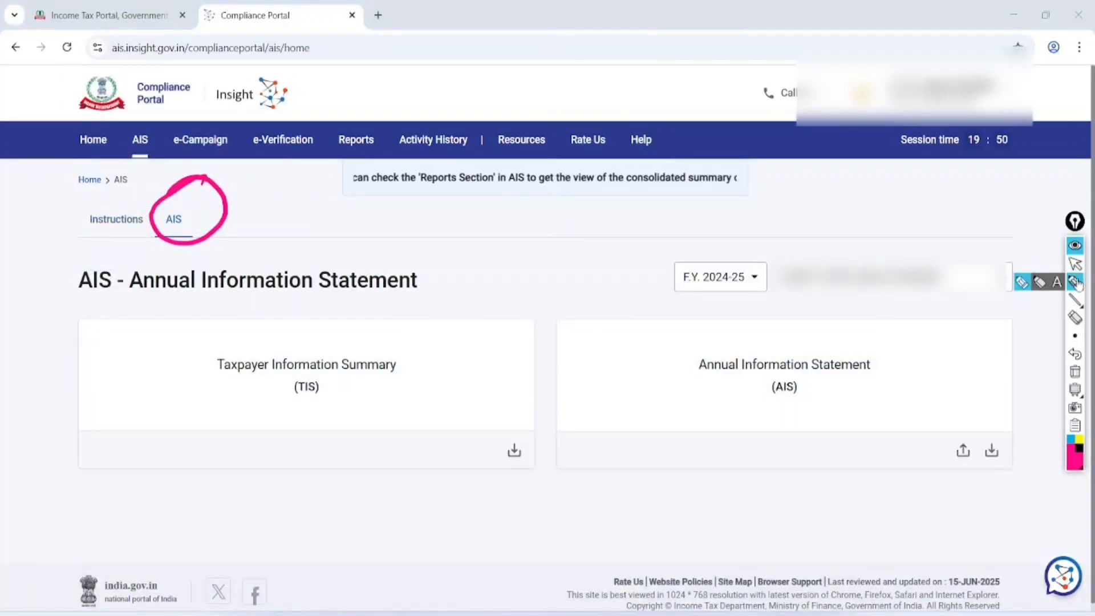
mouse_move(767, 251)
left_mouse_down()
mouse_move(697, 318)
mouse_move(765, 259)
left_mouse_up()
mouse_move(394, 315)
left_mouse_down()
mouse_move(374, 313)
mouse_move(355, 435)
mouse_move(277, 332)
left_mouse_up()
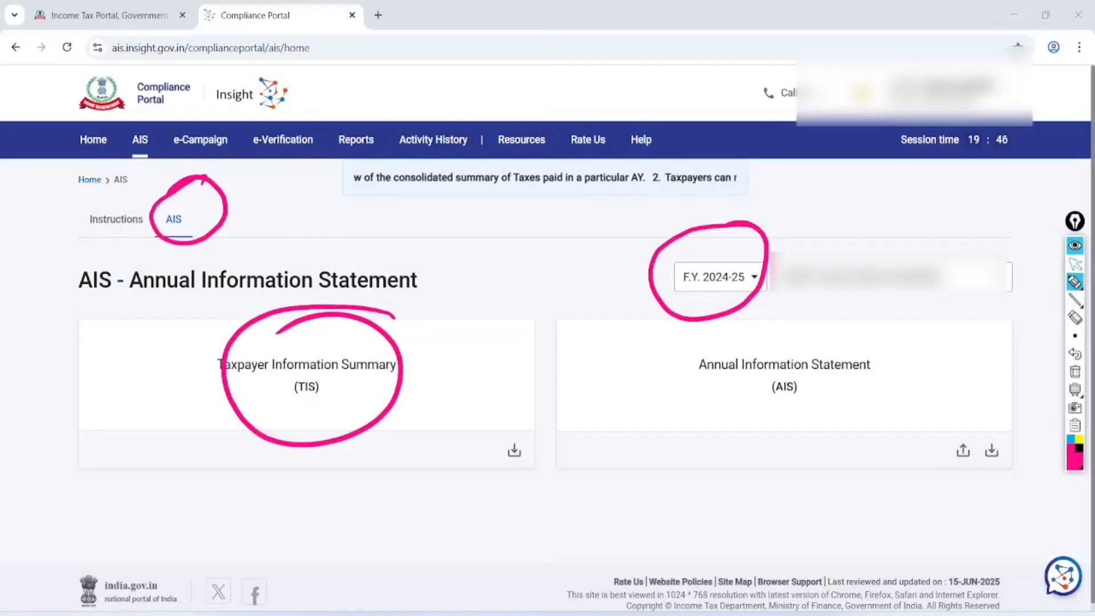
left_click(1075, 263)
left_click(1075, 371)
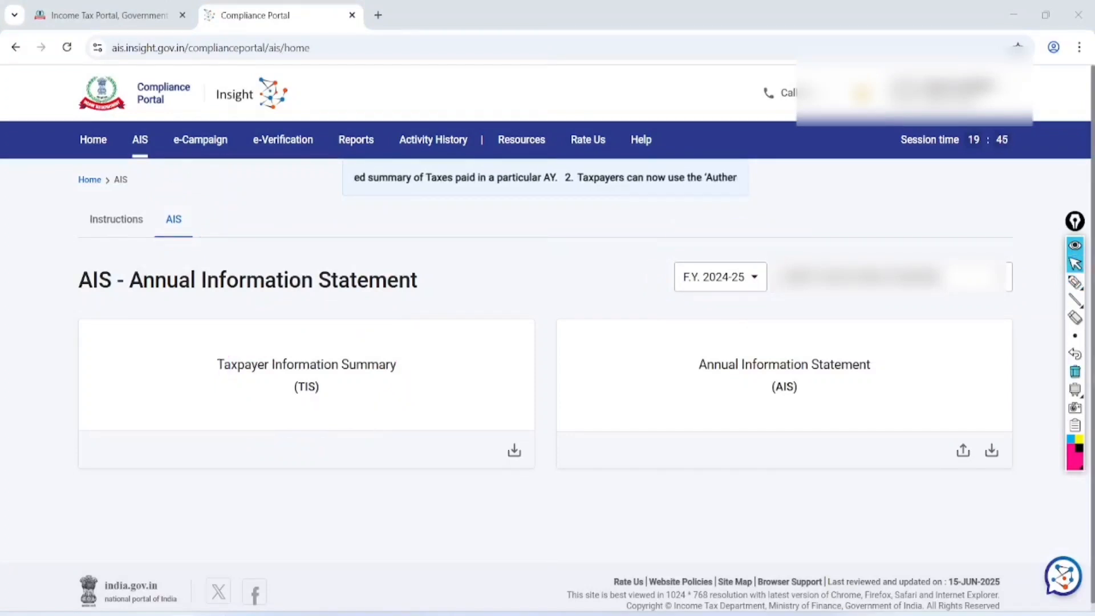
Open the Taxpayer Information Summary (TIS) for F.Y. 2024-25 and bring its information categories into view
left_click(307, 375)
scroll(545, 365, "down", 4)
scroll(546, 485, "up", 1)
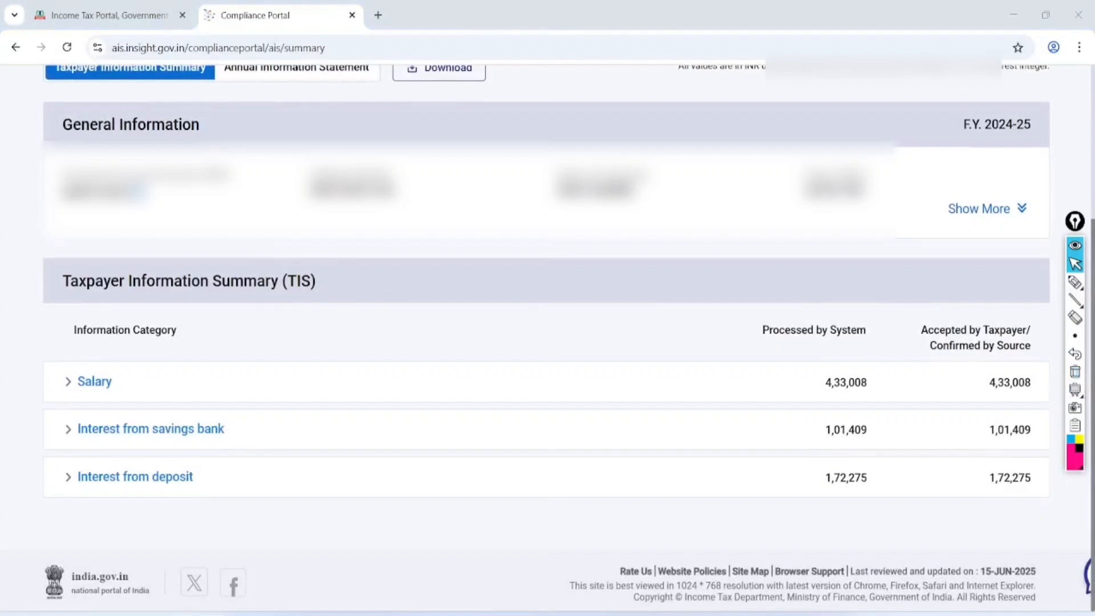
Circle Salary, underline Interest from savings bank and Interest from deposit, and add a check mark beside each category with the annotation pen
left_click(1075, 282)
mouse_move(131, 349)
left_mouse_down()
mouse_move(61, 359)
mouse_move(142, 391)
mouse_move(128, 345)
mouse_move(184, 393)
mouse_move(340, 326)
left_mouse_up()
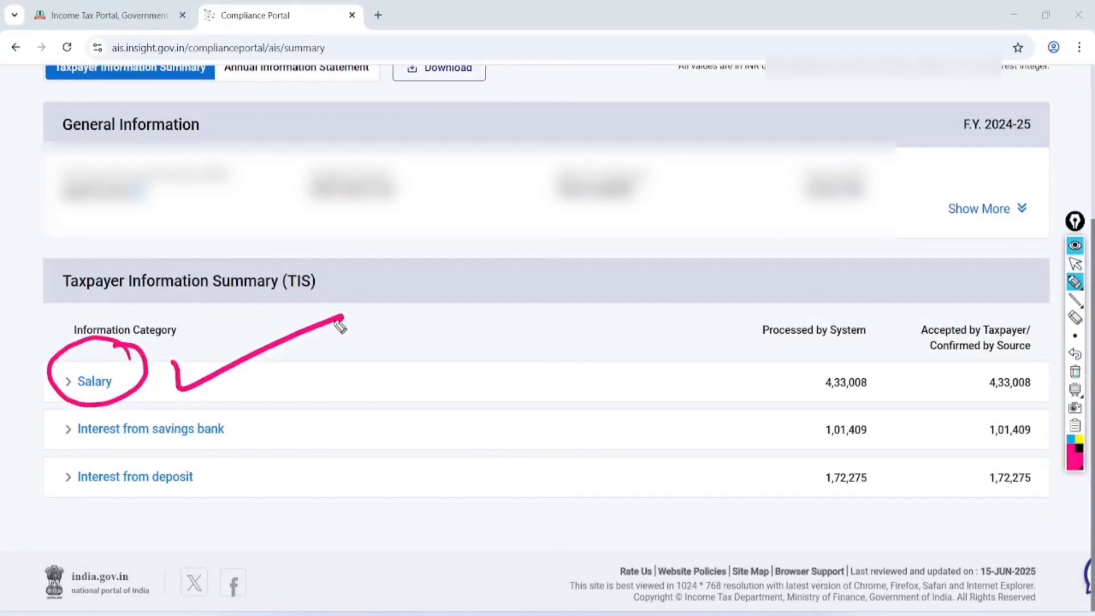
mouse_move(33, 449)
left_mouse_down()
mouse_move(252, 440)
mouse_move(392, 388)
left_mouse_up()
left_click_drag(54, 504, 252, 498)
mouse_move(267, 466)
left_mouse_down()
mouse_move(282, 489)
mouse_move(386, 437)
left_mouse_up()
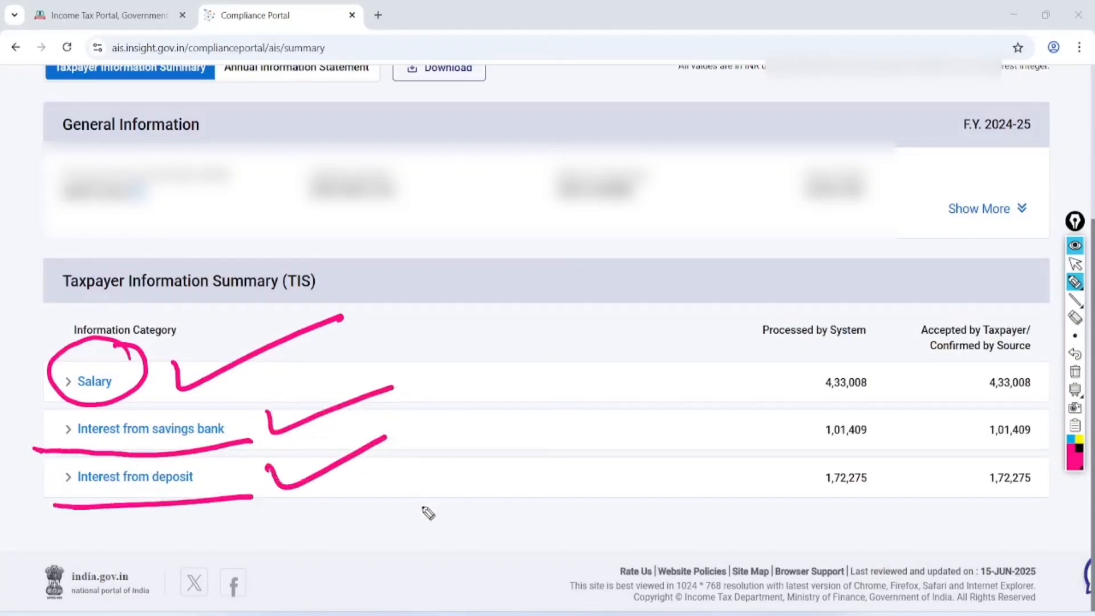
Handwrite "Rent" and "PAN" over the summary with double underlines, and circle "PAN"
mouse_move(442, 545)
left_mouse_down()
mouse_move(456, 503)
mouse_move(542, 508)
mouse_move(559, 459)
left_mouse_up()
left_click(492, 534)
left_click_drag(487, 535, 549, 504)
left_click_drag(501, 544, 549, 520)
mouse_move(507, 377)
left_mouse_down()
mouse_move(526, 310)
mouse_move(508, 339)
left_mouse_up()
mouse_move(562, 357)
left_mouse_down()
mouse_move(577, 311)
mouse_move(615, 274)
mouse_move(602, 349)
left_mouse_up()
left_click_drag(551, 377, 602, 354)
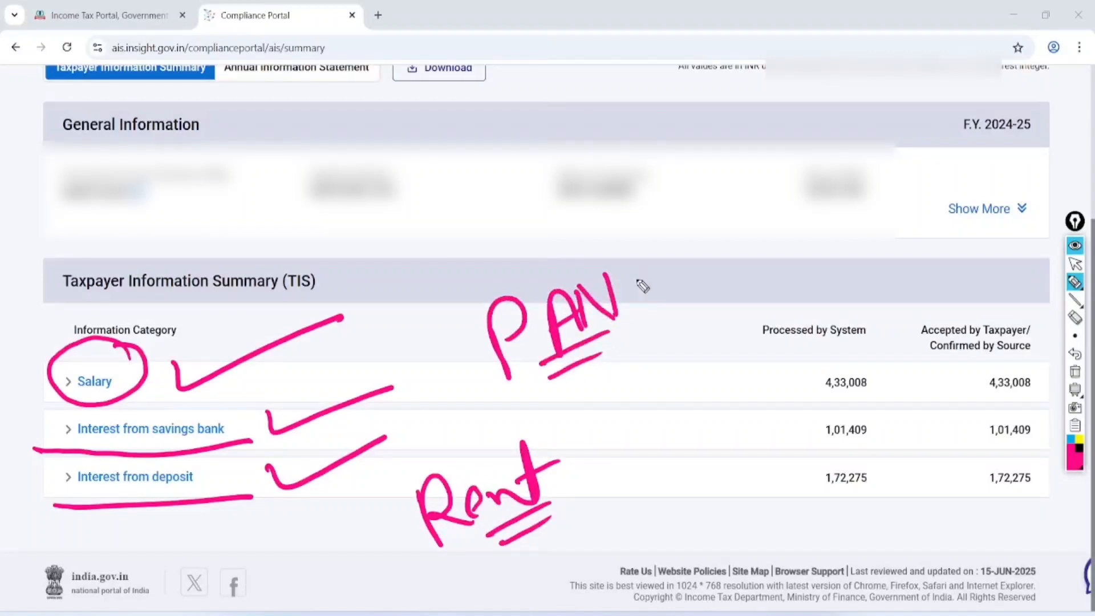
left_click_drag(636, 253, 570, 250)
Clear all pen annotations and expand the Salary category's details in the Taxpayer Information Summary
left_click(1075, 264)
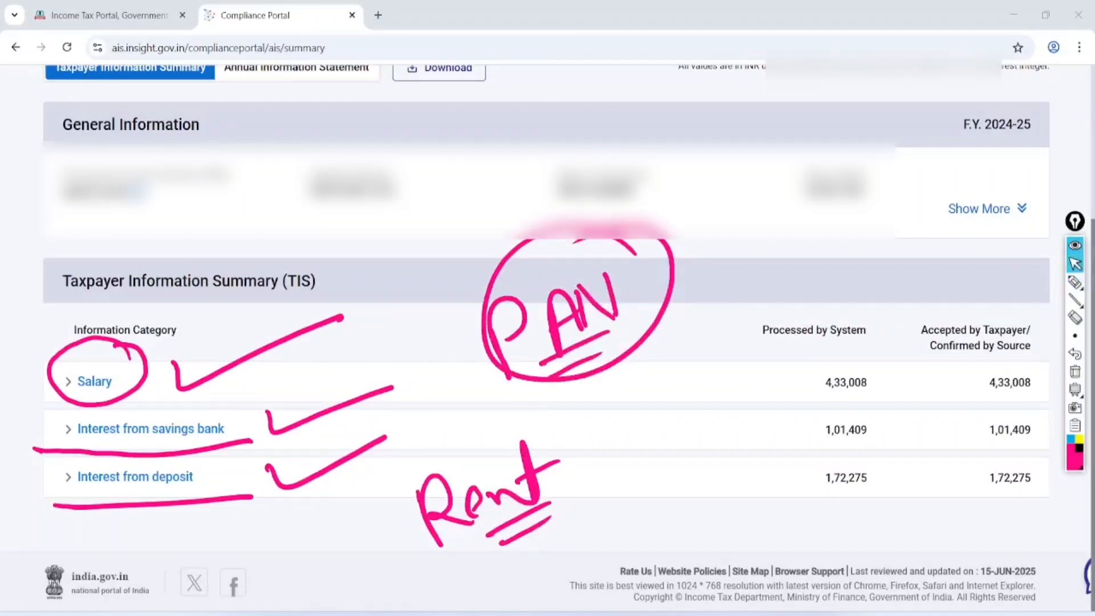
left_click(1075, 372)
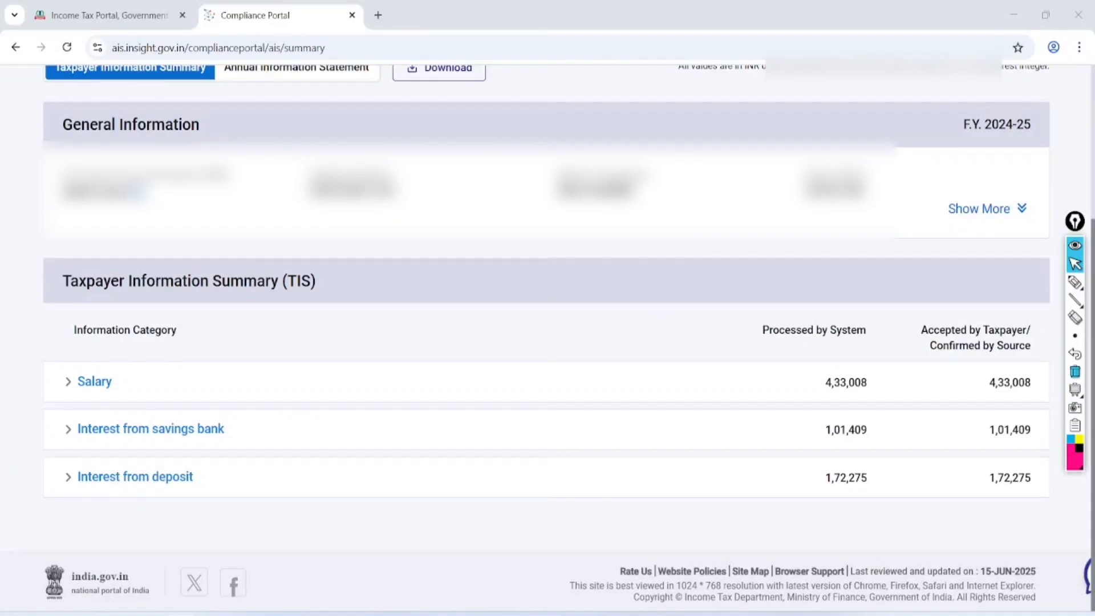
left_click(85, 381)
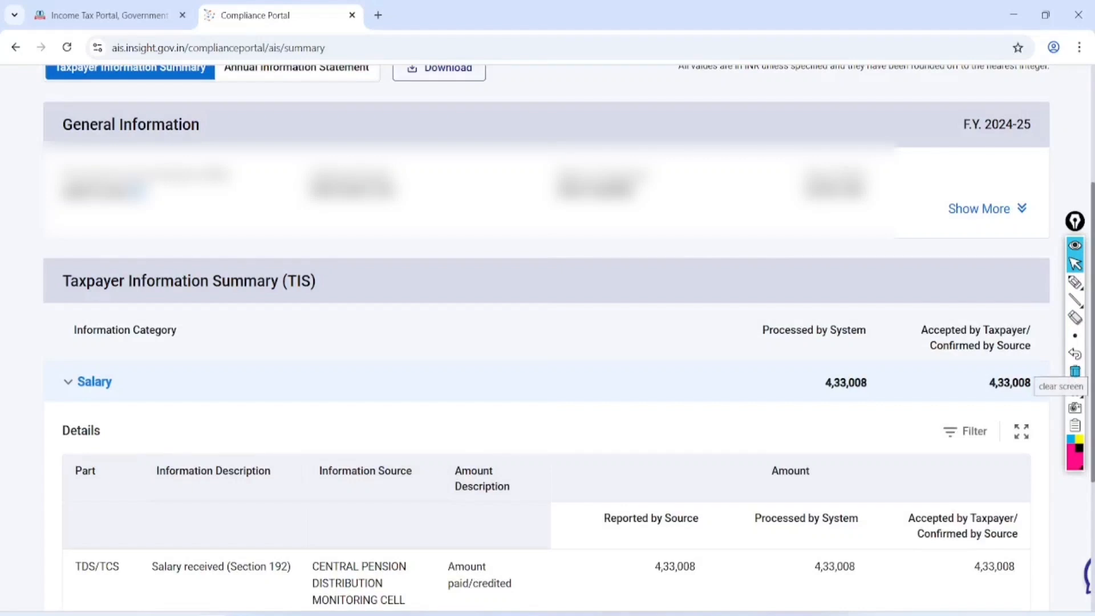
Return to the e-Filing portal, circle View Form 26AS and open it, confirming the redirect disclaimer
left_click(109, 15)
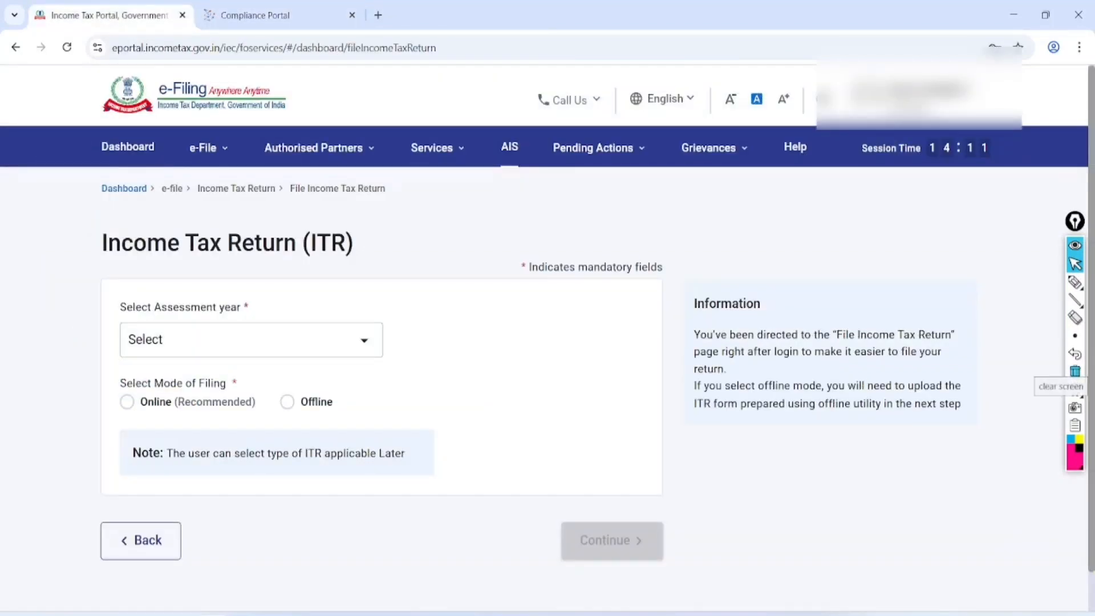
left_click(206, 146)
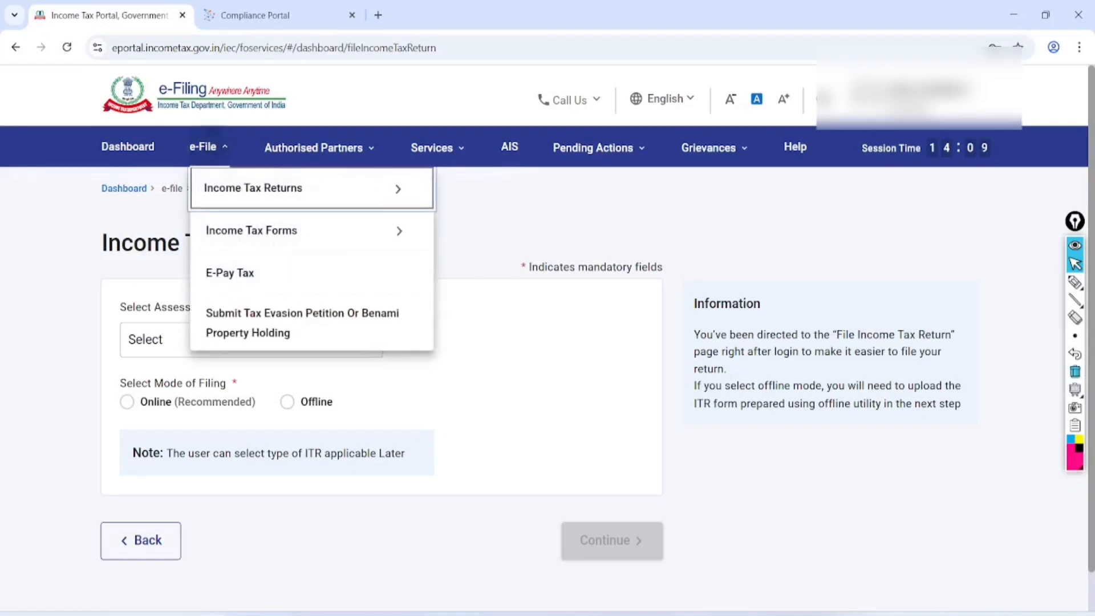
mouse_move(256, 188)
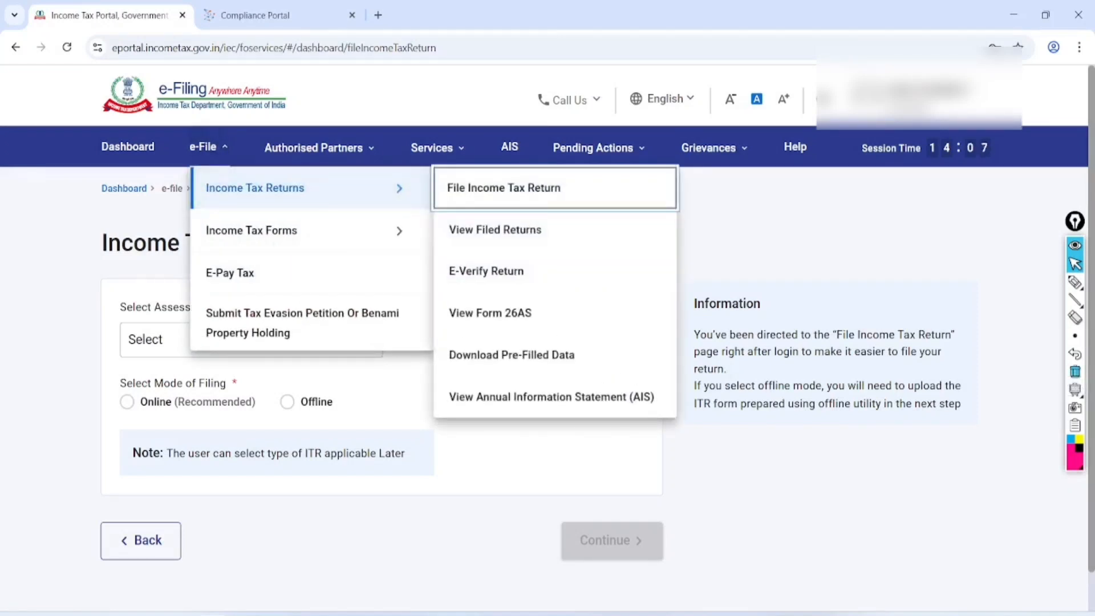
left_click(1075, 281)
mouse_move(439, 328)
left_mouse_down()
mouse_move(573, 296)
mouse_move(449, 341)
left_mouse_up()
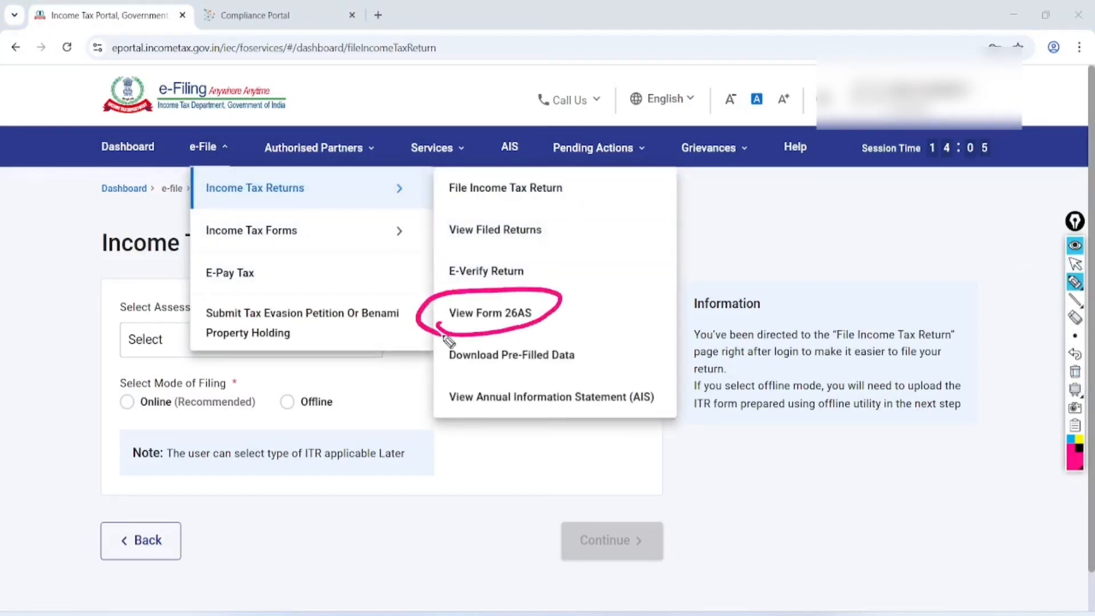
left_click(1075, 263)
left_click(489, 313)
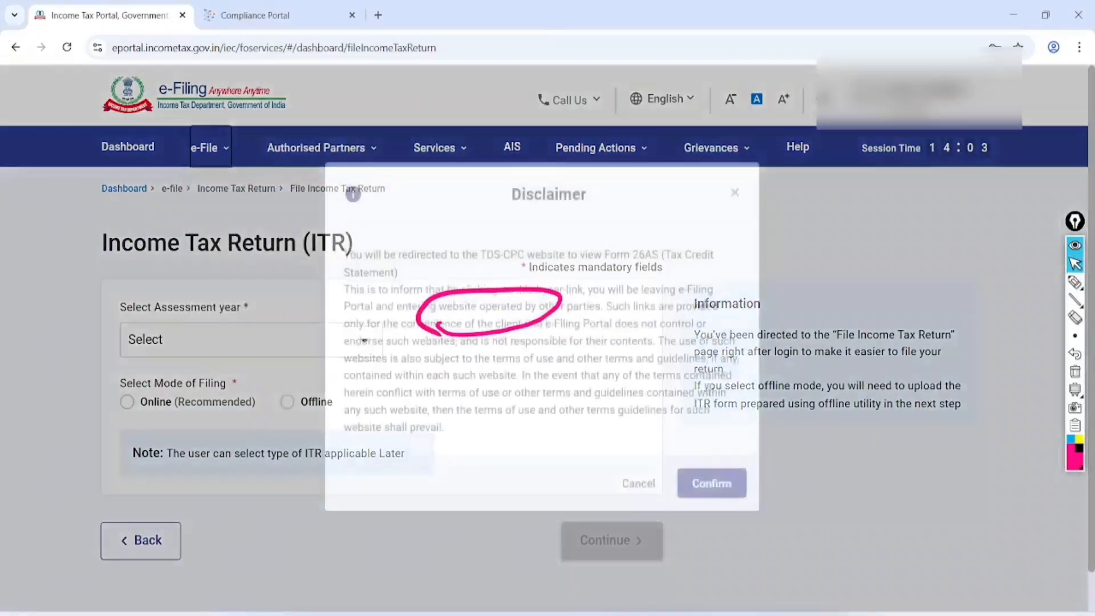
left_click(712, 510)
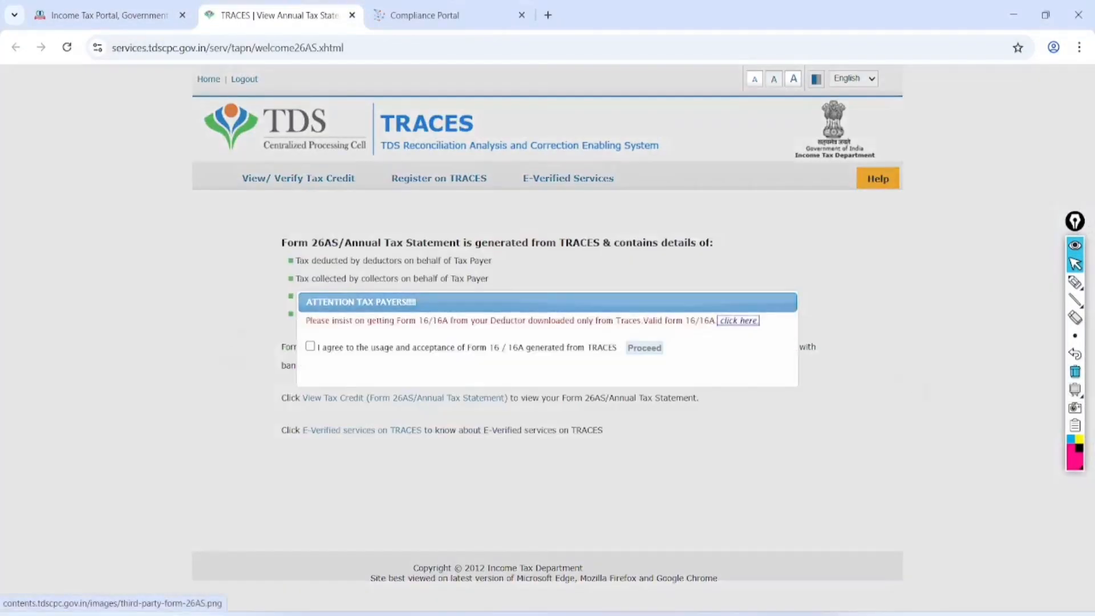
Agree to the usage of Form 16/16A generated from TRACES and open View Tax Credit (Form 26AS/Annual Tax Statement)
scroll(780, 319, "up", 2)
left_click(206, 355)
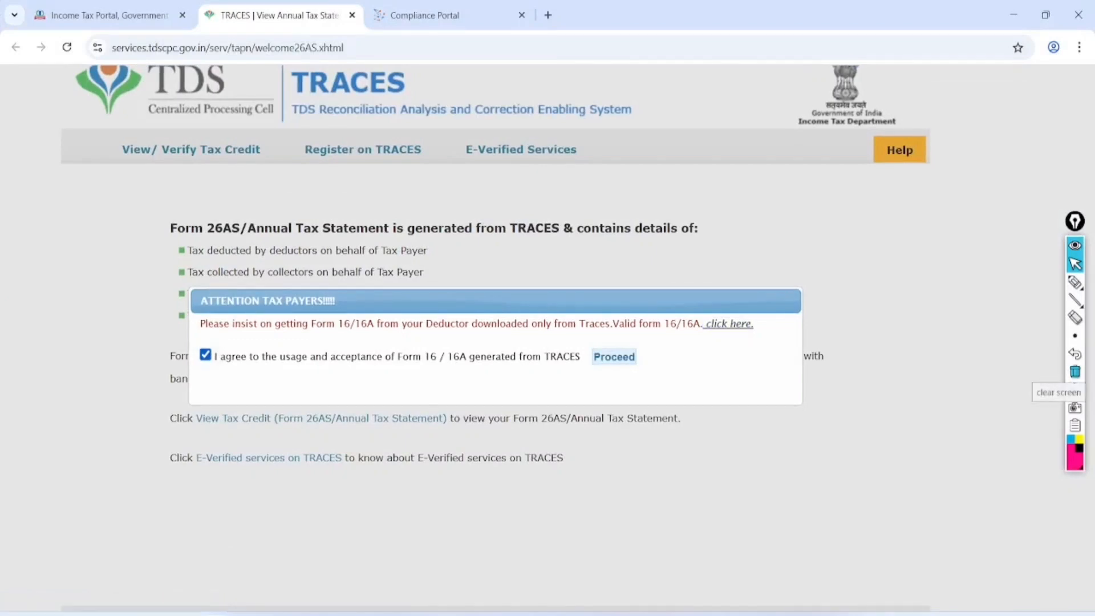
left_click(614, 357)
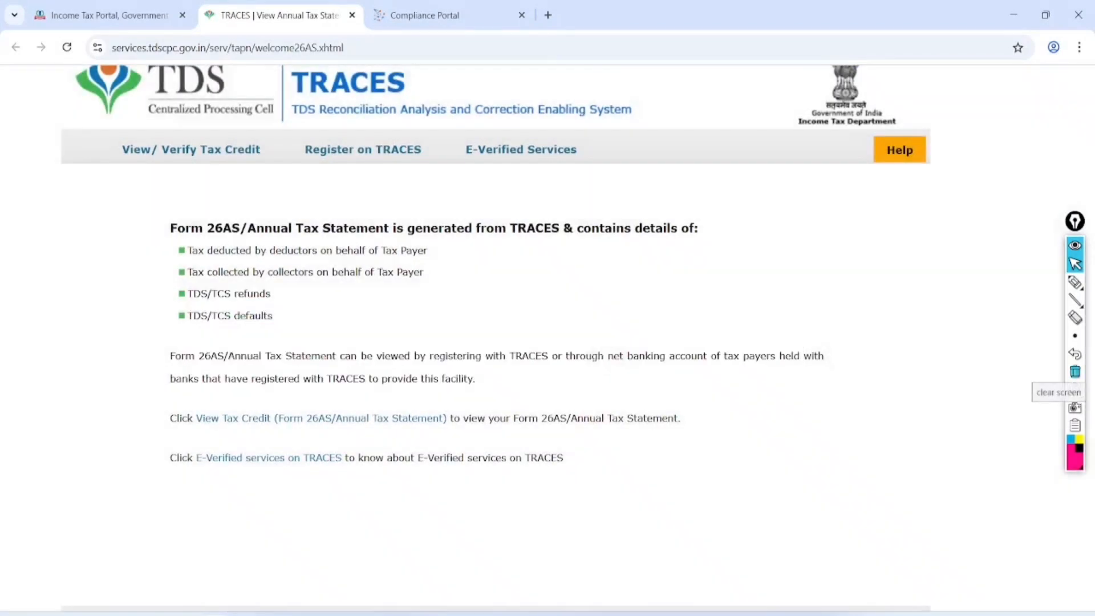
left_click(321, 418)
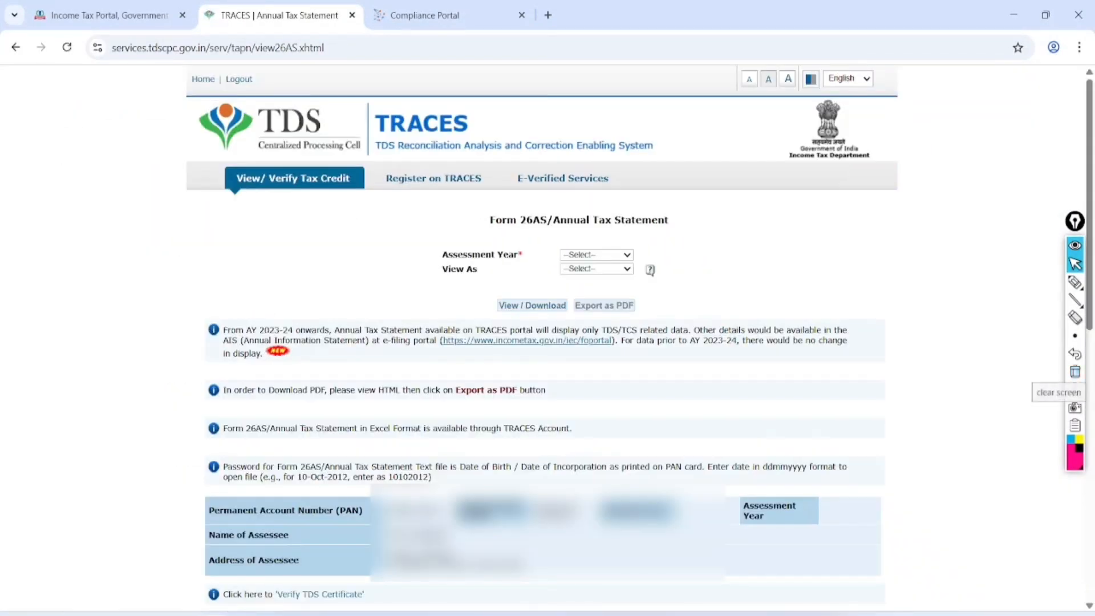
Display the Form 26AS/Annual Tax Statement for assessment year 2025-26 in HTML format
scroll(541, 336, "up", 3)
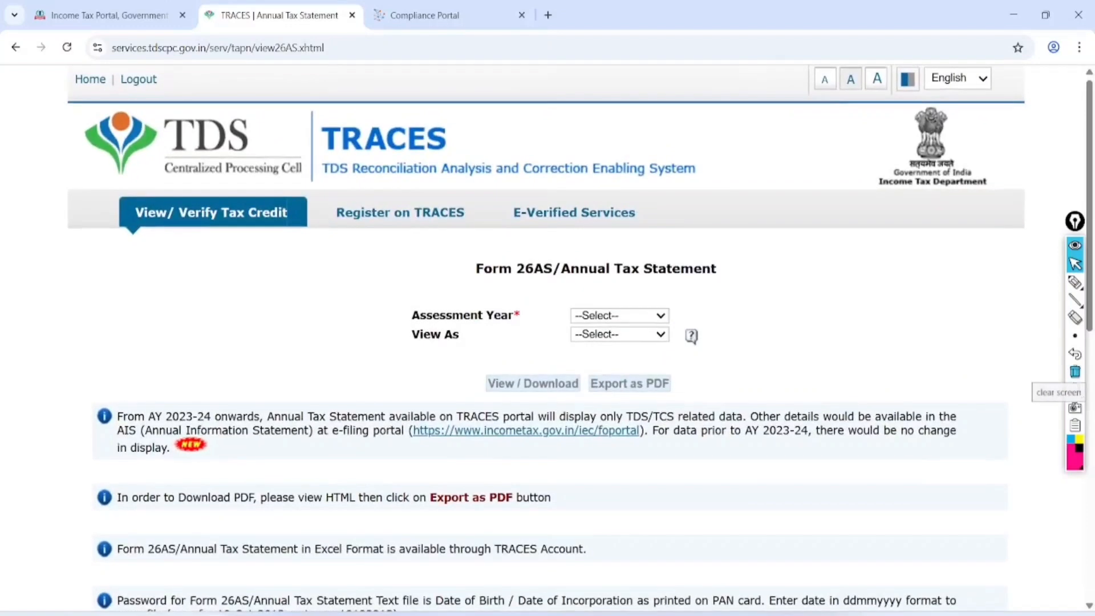
left_click(620, 316)
left_click(588, 46)
left_click(619, 334)
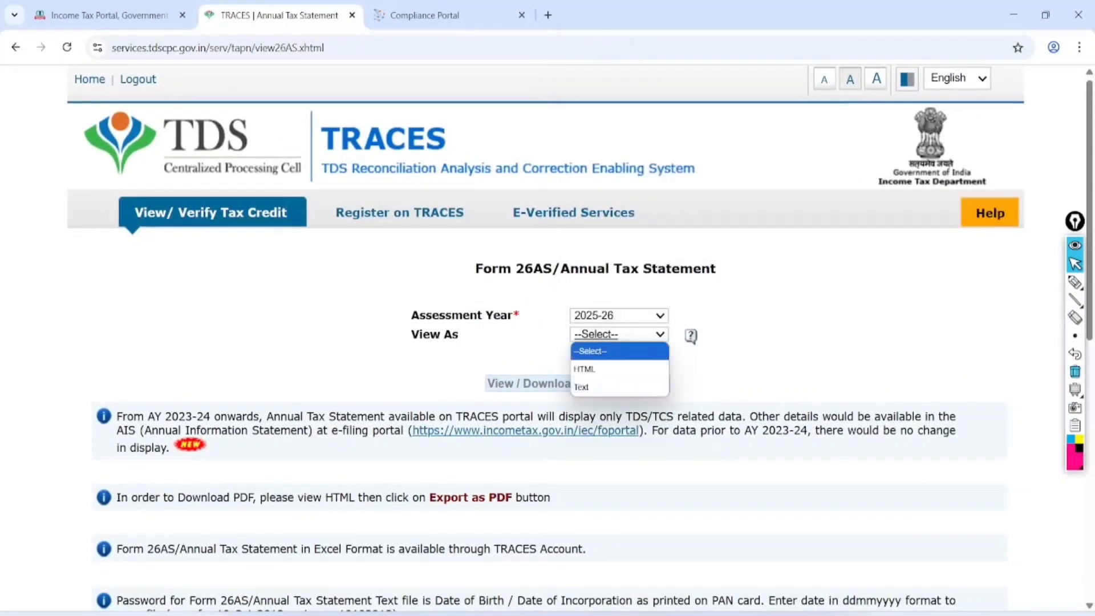
left_click(587, 368)
left_click(532, 384)
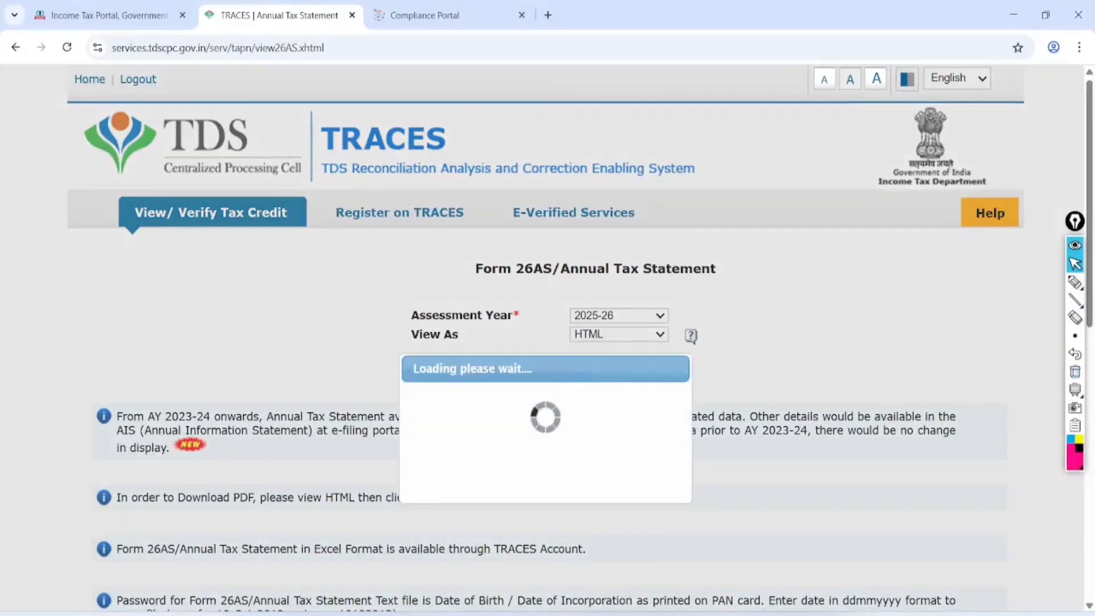
Circle the PART-I heading and its total amount paid with the pen, and tick its total tax deducted
scroll(547, 342, "down", 8)
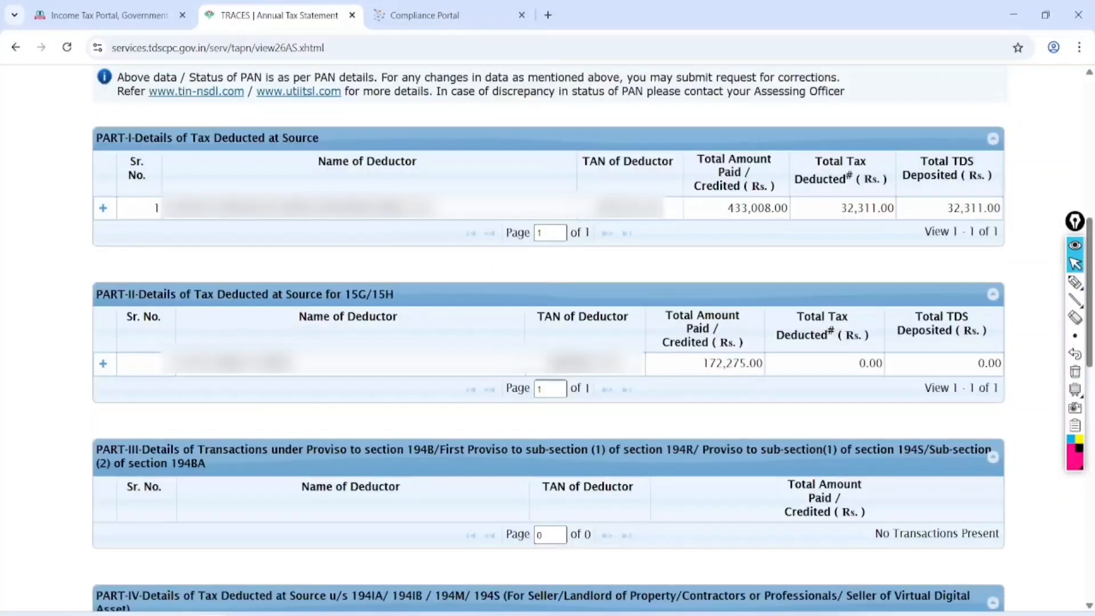
left_click(1075, 282)
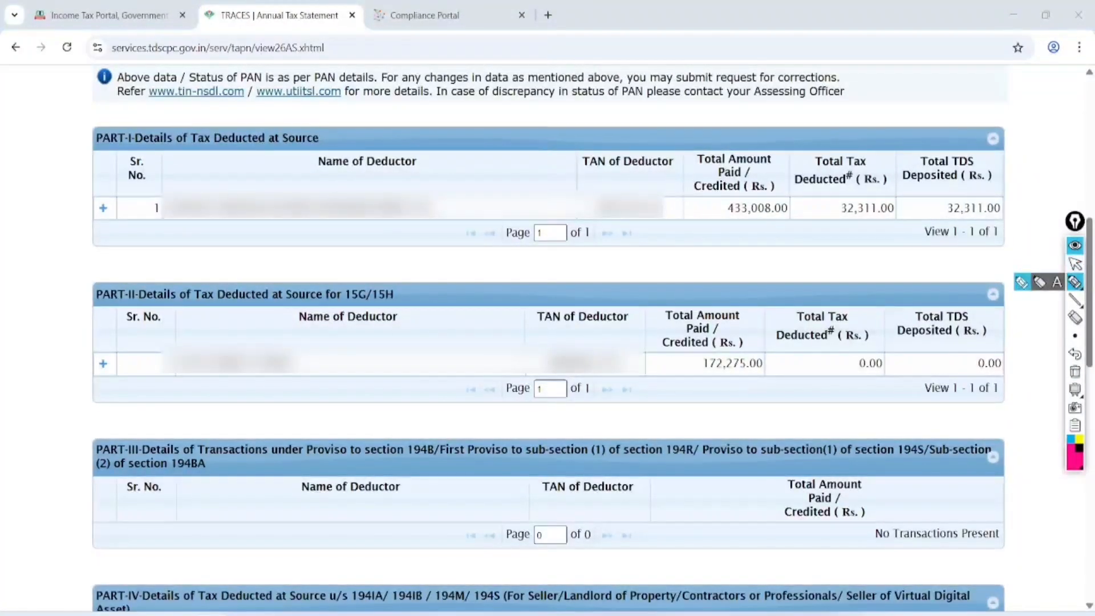
mouse_move(352, 103)
left_mouse_down()
mouse_move(76, 107)
mouse_move(356, 149)
mouse_move(307, 86)
left_mouse_up()
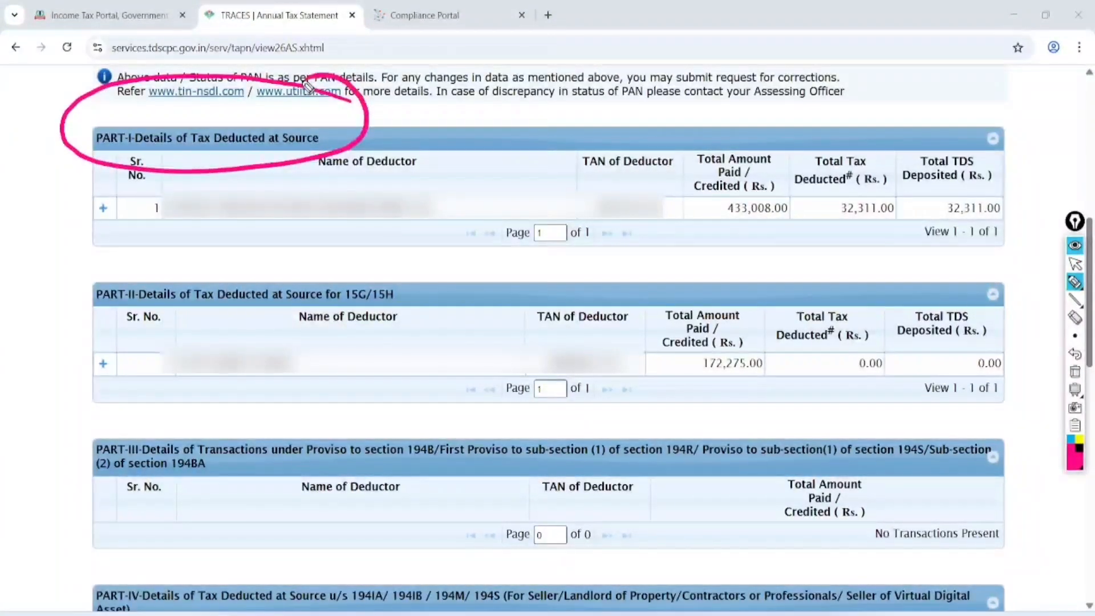
mouse_move(802, 196)
left_mouse_down()
mouse_move(710, 211)
mouse_move(756, 177)
left_mouse_up()
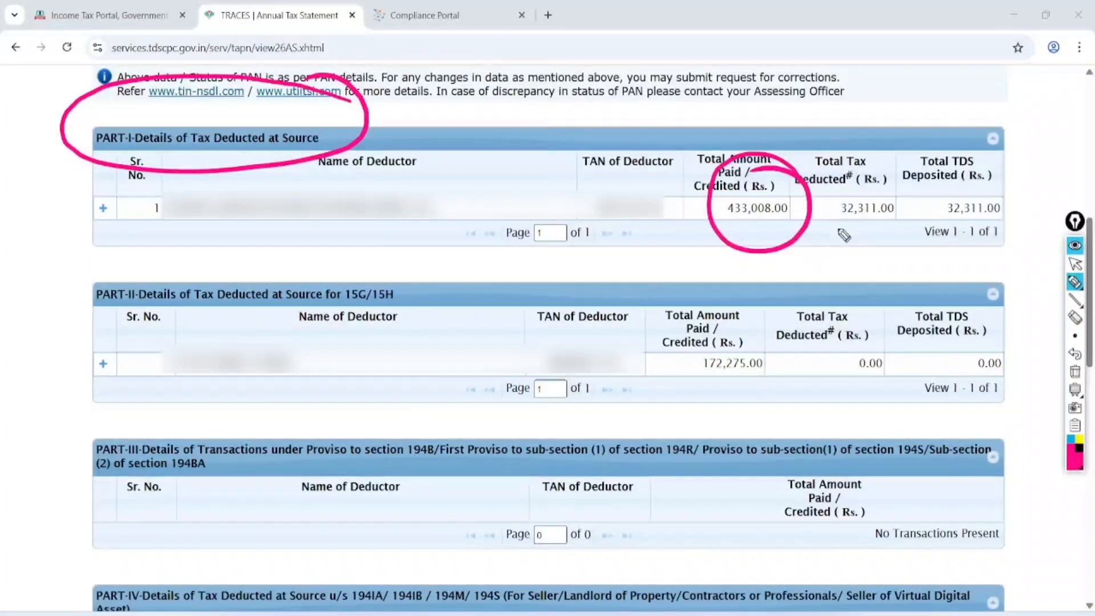
mouse_move(834, 224)
left_mouse_down()
mouse_move(843, 246)
mouse_move(911, 227)
left_mouse_up()
Circle 15G/15H and the zero tax deducted in PART-II, double-underline its deductor and amount, and clear all annotations
mouse_move(424, 270)
left_mouse_down()
mouse_move(391, 255)
mouse_move(434, 289)
mouse_move(393, 244)
left_mouse_up()
left_click_drag(243, 393, 319, 375)
left_click_drag(252, 406, 323, 380)
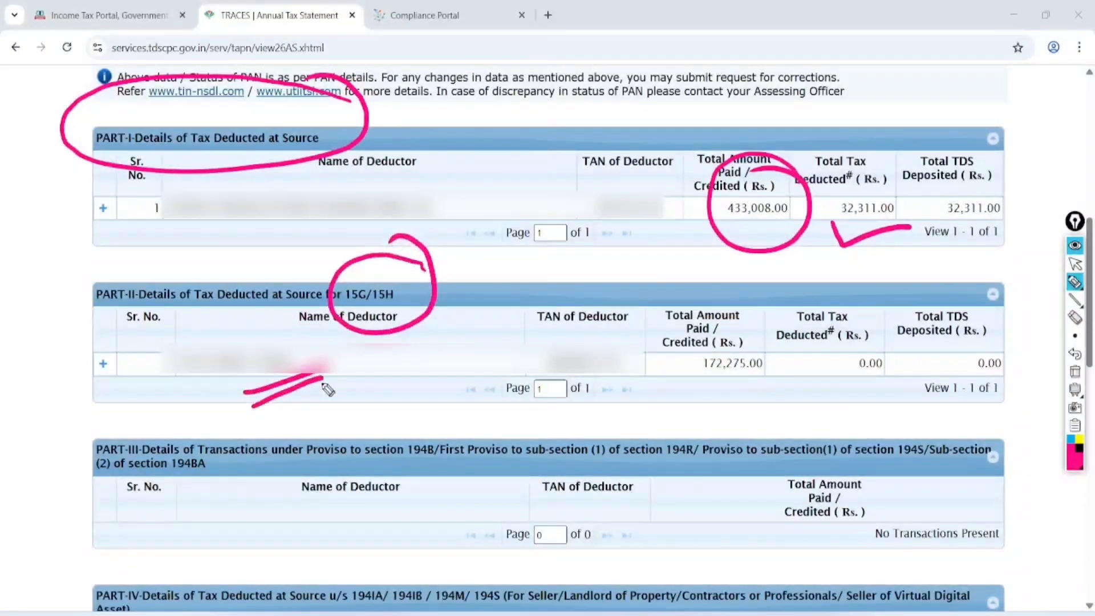
mouse_move(875, 364)
left_mouse_down()
mouse_move(827, 342)
mouse_move(915, 336)
mouse_move(838, 394)
mouse_move(867, 319)
left_mouse_up()
mouse_move(687, 398)
left_mouse_down()
mouse_move(786, 368)
mouse_move(795, 379)
left_mouse_up()
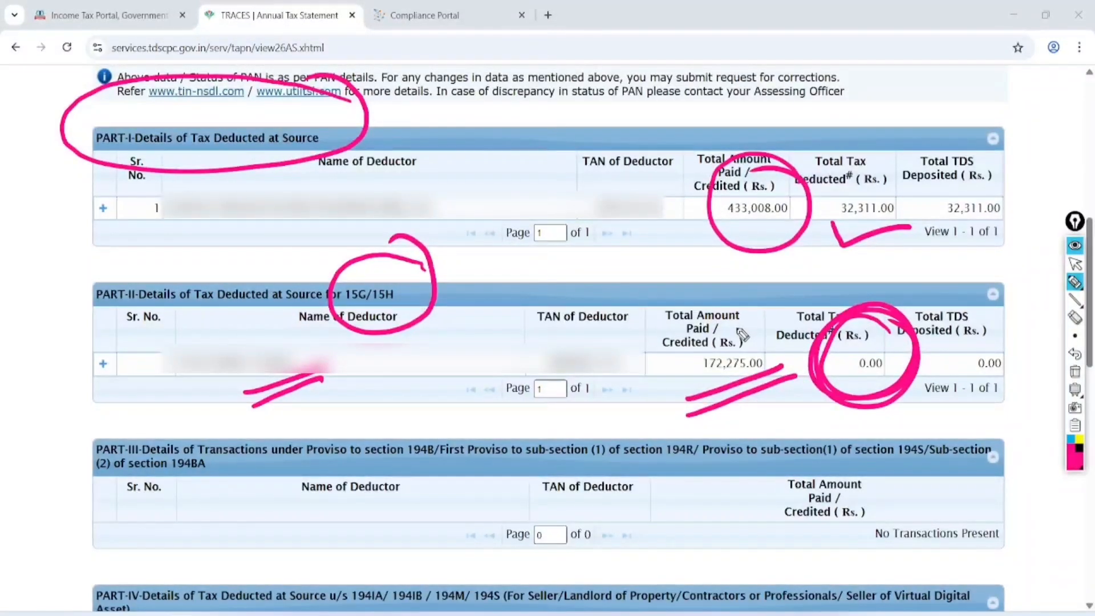
left_click(1075, 372)
left_click(1075, 264)
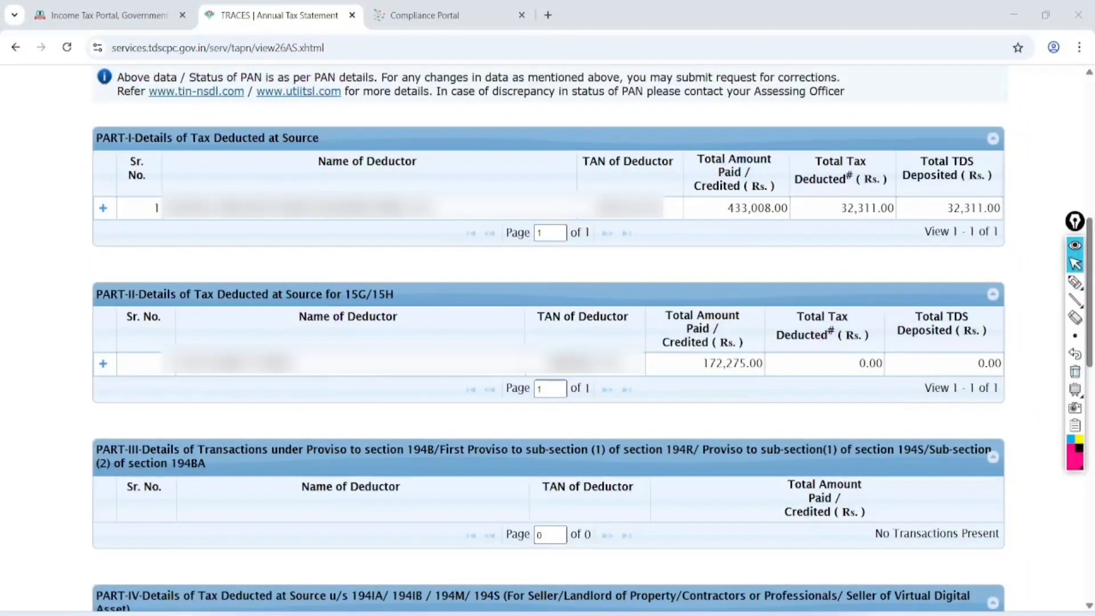
Return to the e-Filing portal and continue the income tax return for assessment year 2025-26 in Online filing mode
left_click(108, 15)
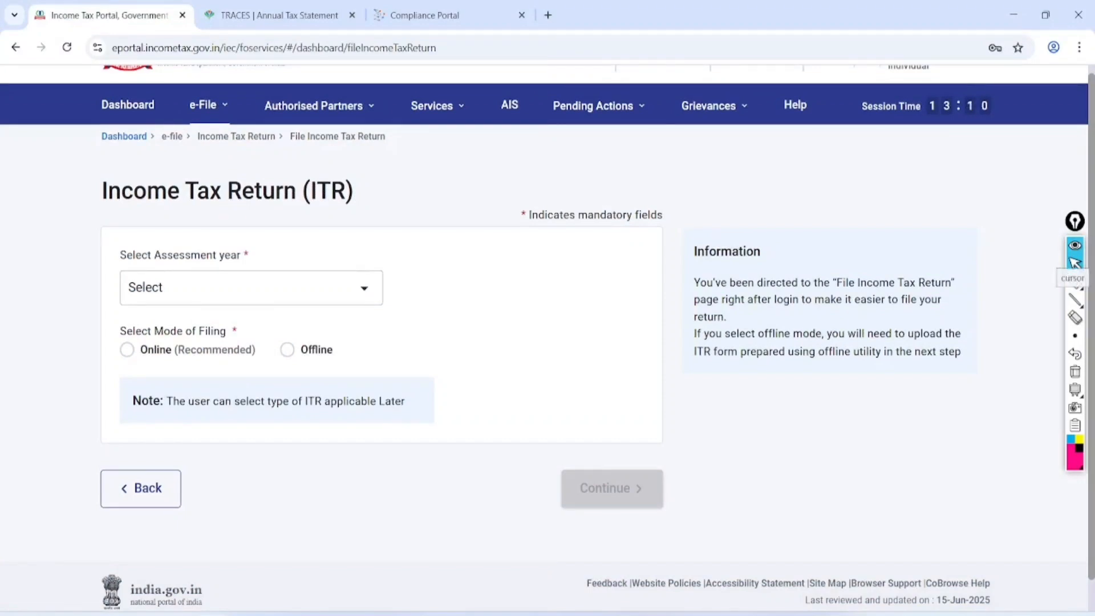
left_click(171, 288)
left_click(236, 382)
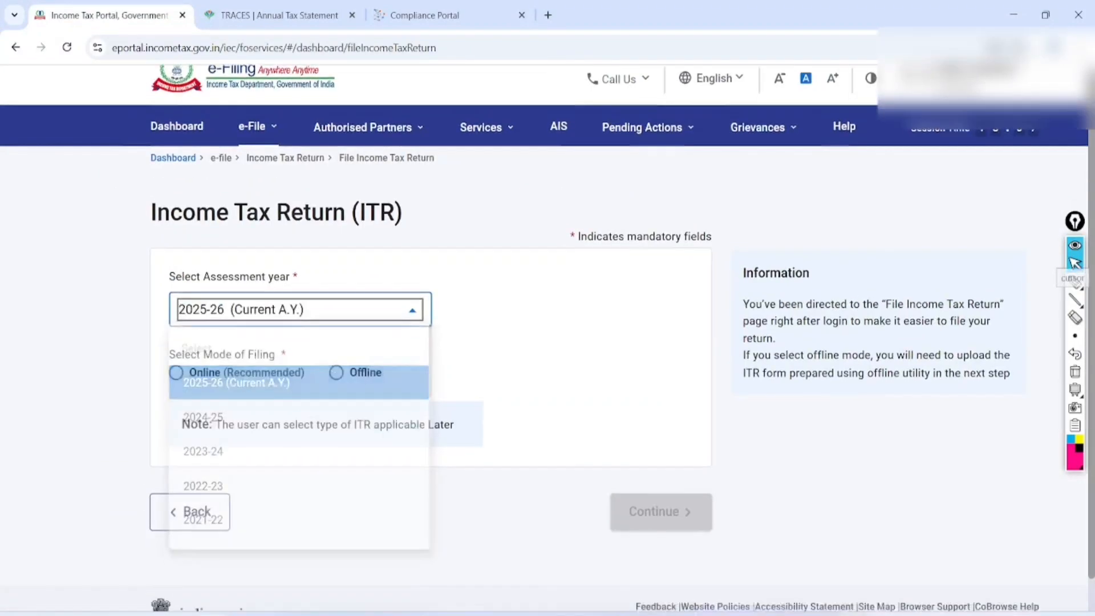
left_click(176, 343)
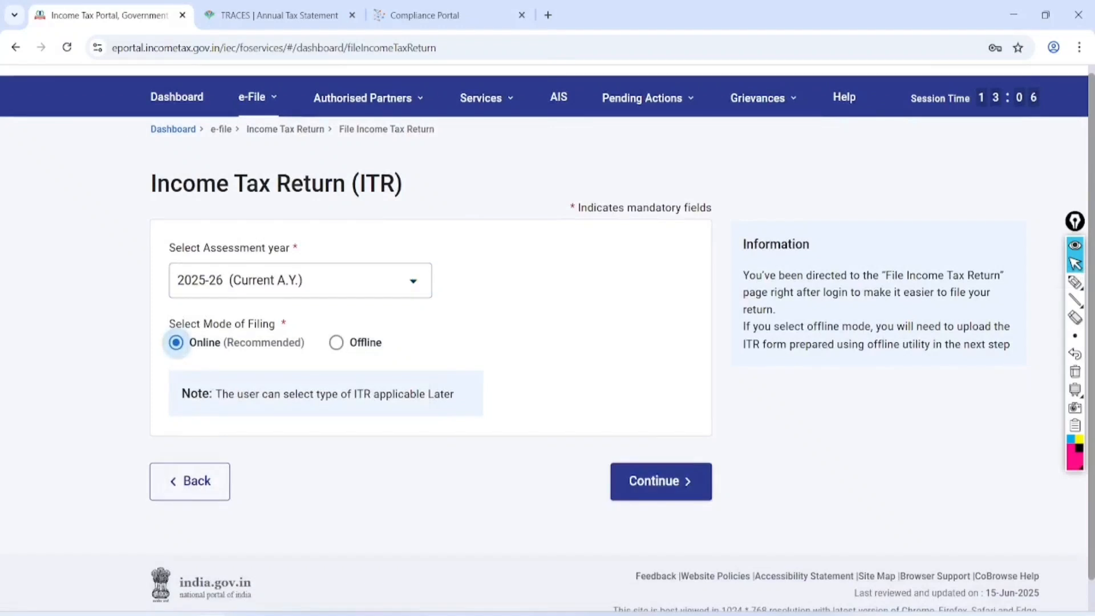
left_click(661, 482)
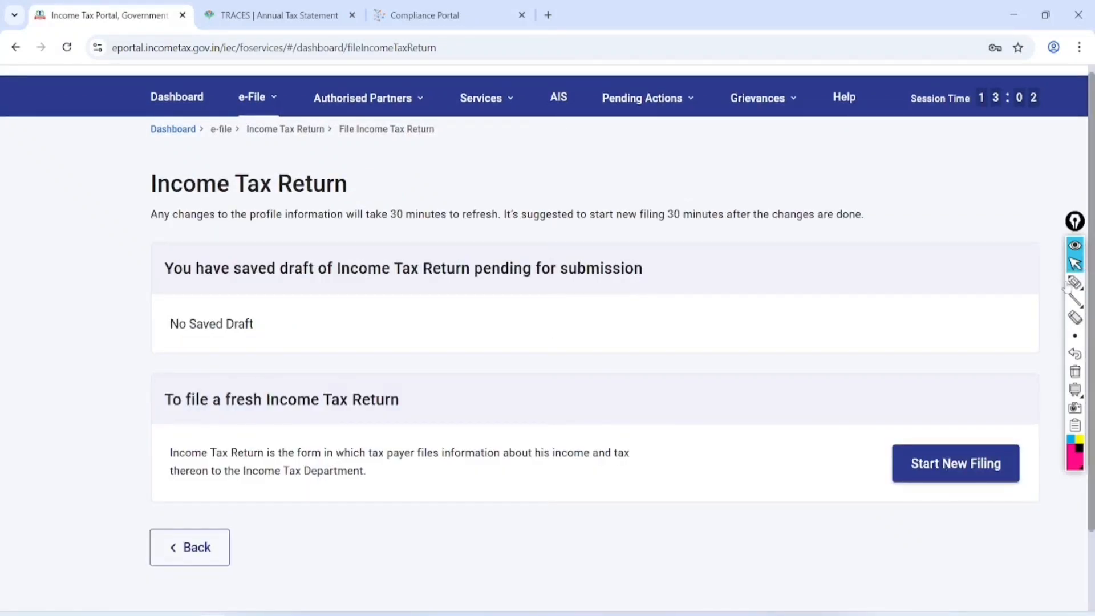
Circle the blank area of the saved draft section, tick beside Start New Filing, and clear all annotations
left_click(1074, 282)
mouse_move(995, 298)
left_mouse_down()
mouse_move(1014, 320)
mouse_move(888, 313)
mouse_move(1021, 317)
mouse_move(914, 302)
left_mouse_up()
left_click_drag(819, 452, 924, 432)
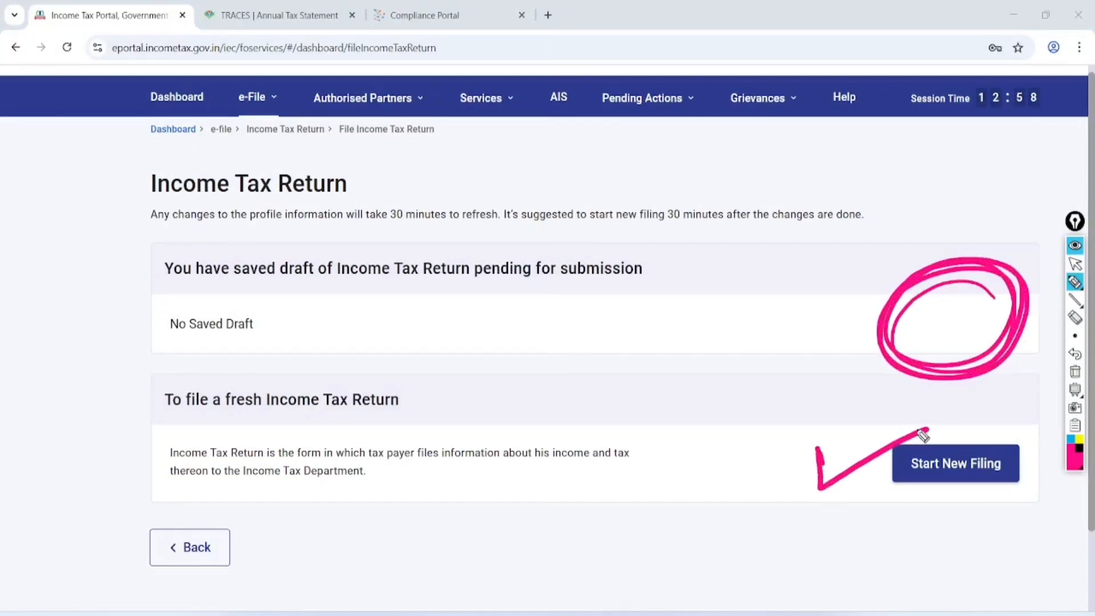
left_click(1075, 263)
left_click(1075, 372)
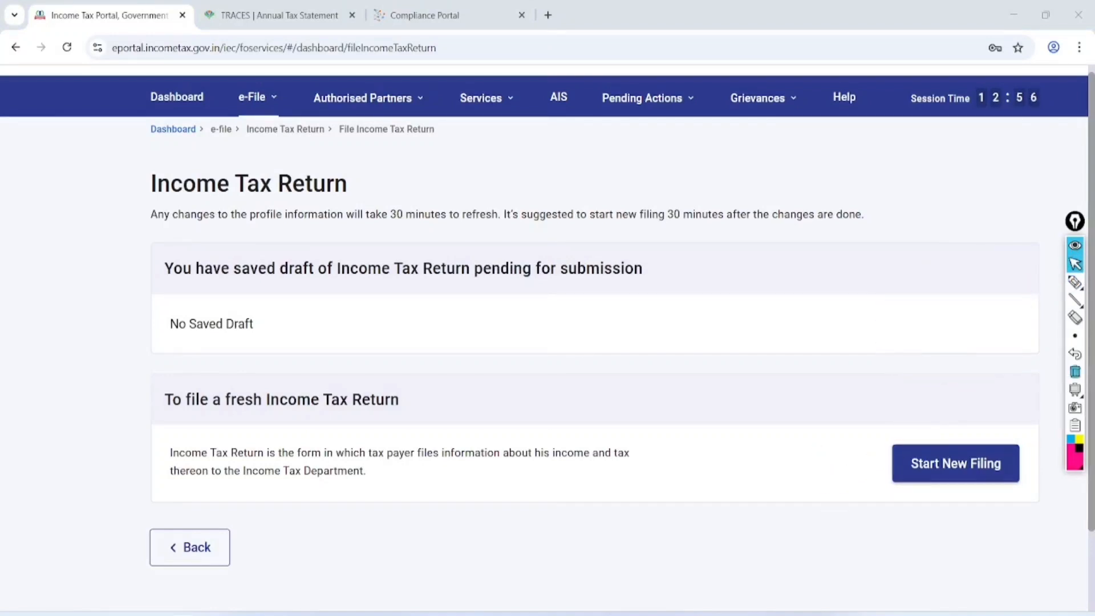
Start a new filing with the Individual status and select ITR-1 as the form
left_click(948, 468)
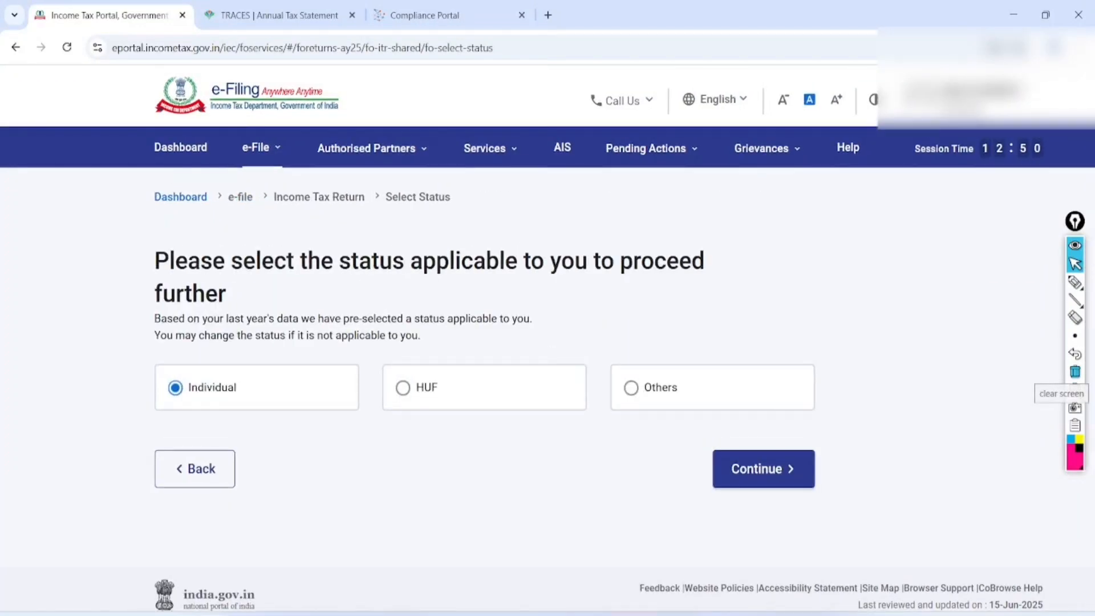
left_click(757, 460)
left_click(196, 393)
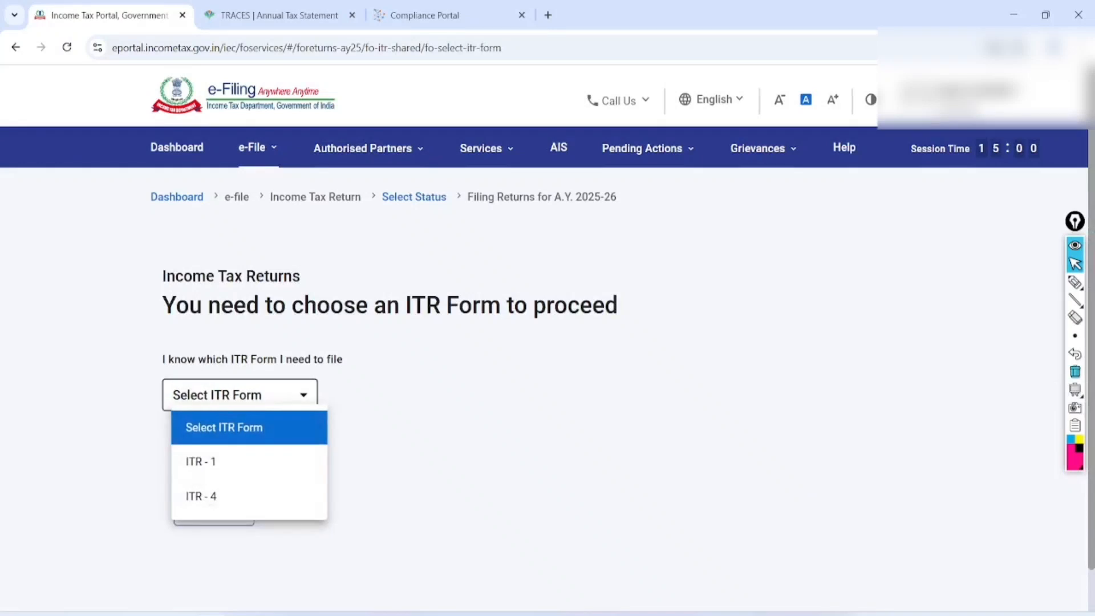
left_click(196, 460)
scroll(998, 463, "up", 1)
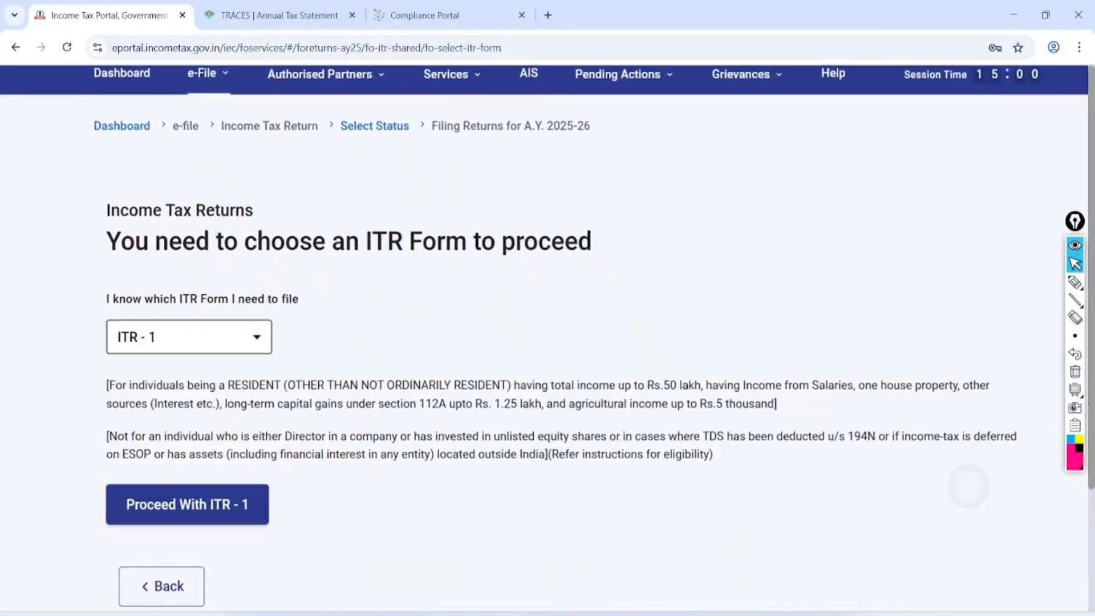
Circle Salaries and one house property, underline the interest, section 112A and agricultural income conditions, and clear all annotations
left_click(1075, 282)
left_click_drag(841, 356, 818, 383)
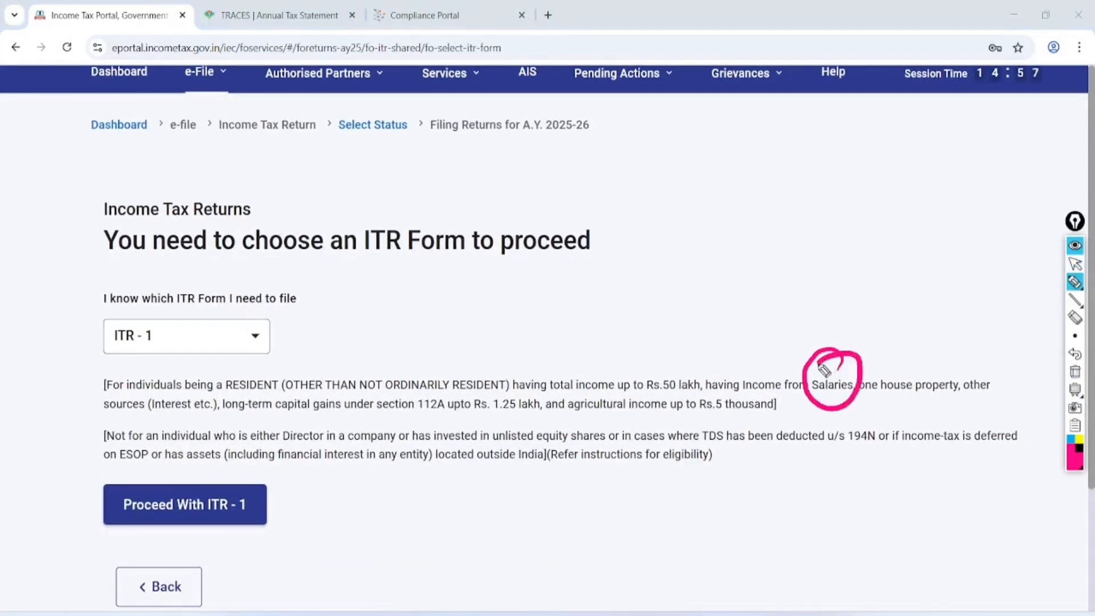
mouse_move(962, 364)
left_mouse_down()
mouse_move(863, 377)
mouse_move(914, 364)
left_mouse_up()
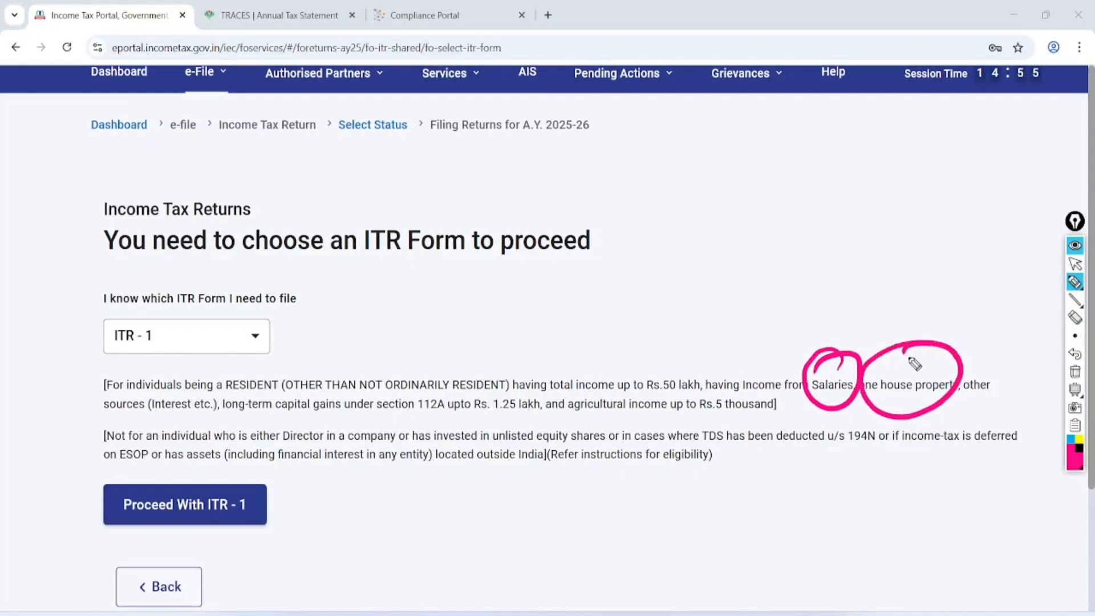
left_click_drag(78, 419, 221, 416)
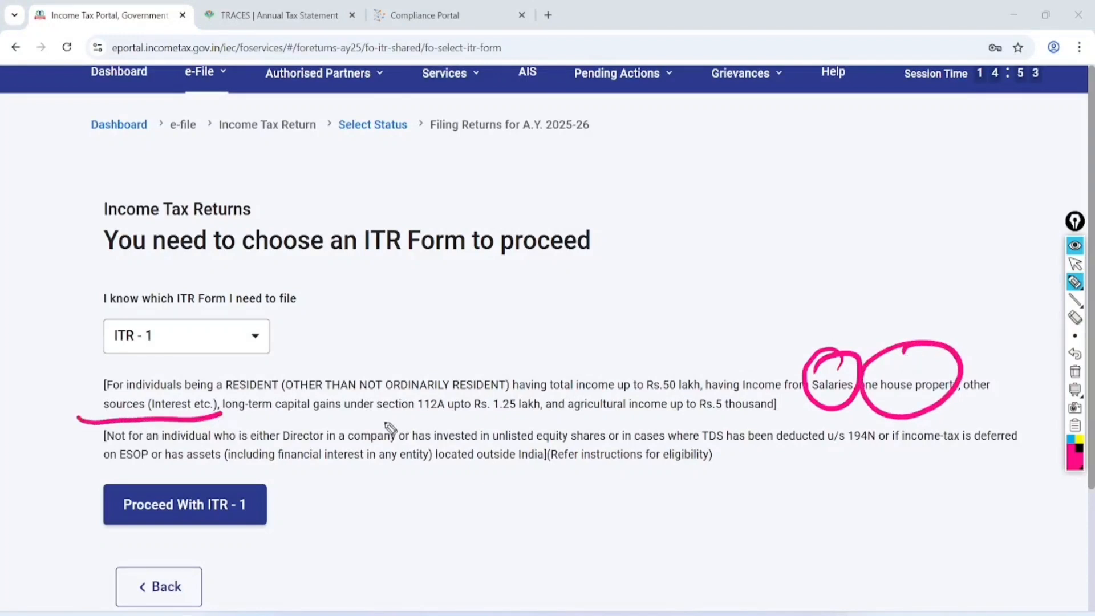
left_click_drag(360, 418, 771, 406)
left_click(1075, 263)
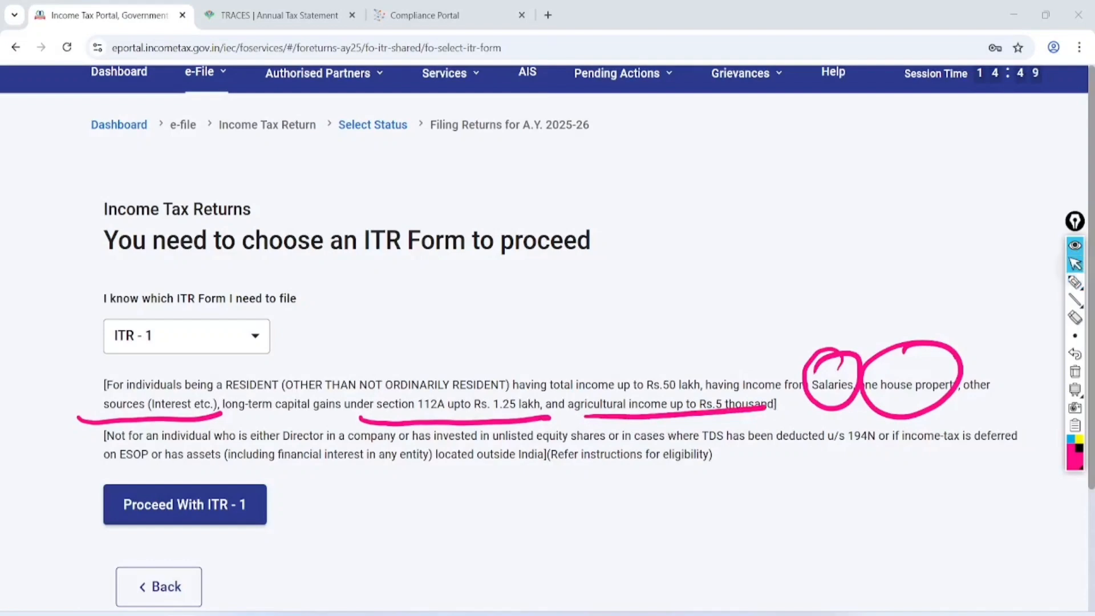
left_click(1075, 372)
Proceed with ITR-1, then underline the New Tax Regime default note and handwrite a double-underlined "7 LAC" above it
left_click(185, 504)
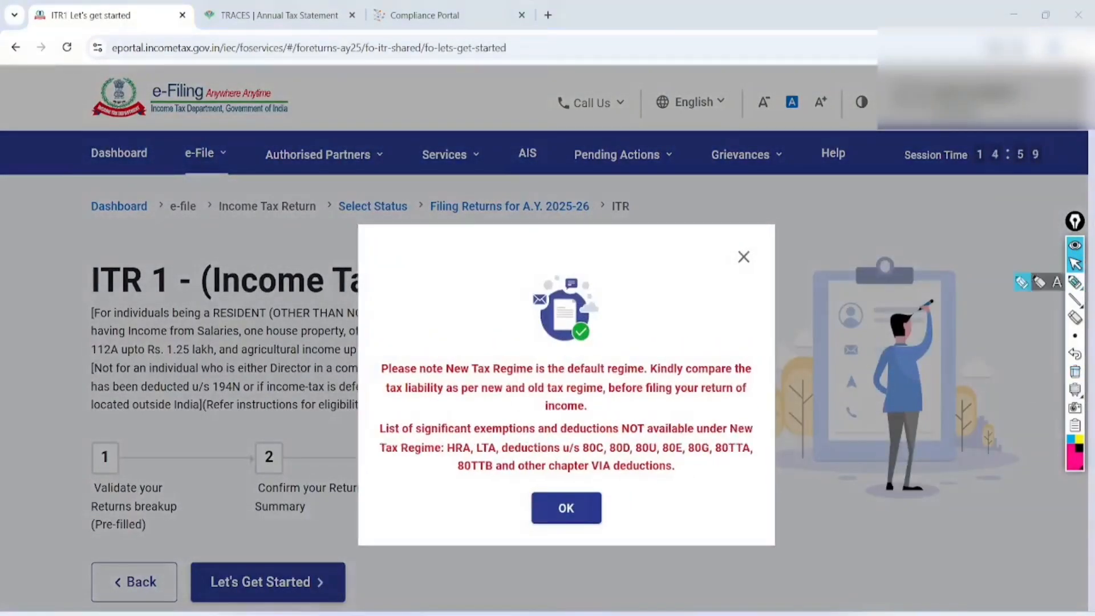
left_click(1075, 281)
left_click_drag(360, 385, 666, 376)
left_click_drag(627, 292, 664, 329)
mouse_move(688, 268)
left_mouse_down()
mouse_move(677, 301)
mouse_move(708, 259)
mouse_move(723, 293)
left_mouse_up()
mouse_move(744, 253)
left_mouse_down()
mouse_move(727, 282)
mouse_move(773, 272)
left_mouse_up()
mouse_move(696, 320)
left_mouse_down()
mouse_move(772, 290)
mouse_move(779, 310)
left_mouse_up()
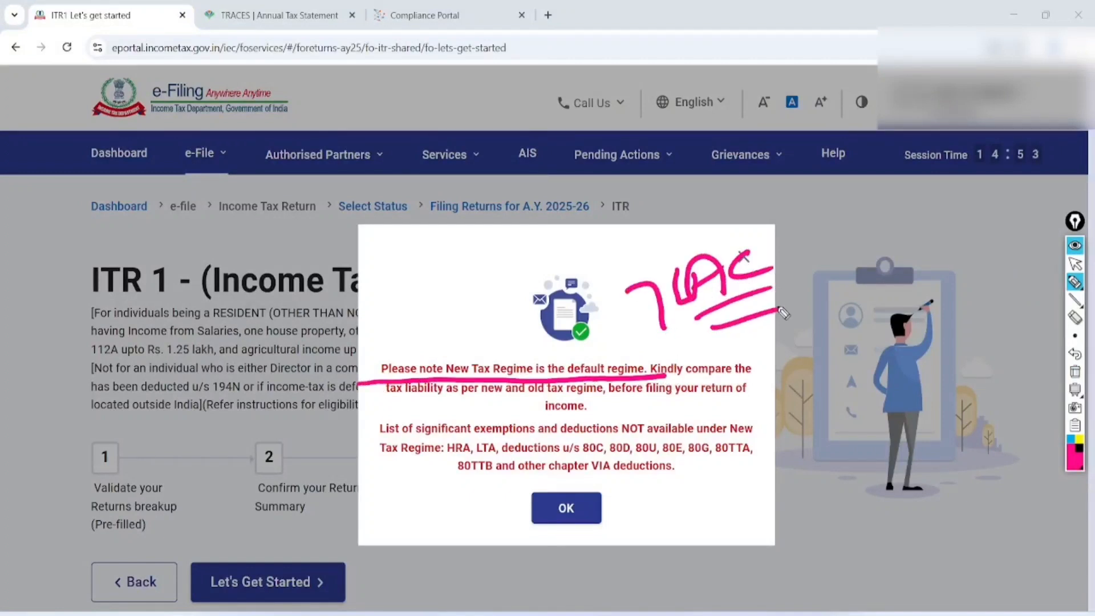
Mark the list of exemptions and deductions not available under the New Tax Regime, and clear all annotations
mouse_move(378, 439)
left_mouse_down()
mouse_move(685, 441)
mouse_move(742, 457)
mouse_move(465, 467)
mouse_move(733, 464)
left_mouse_up()
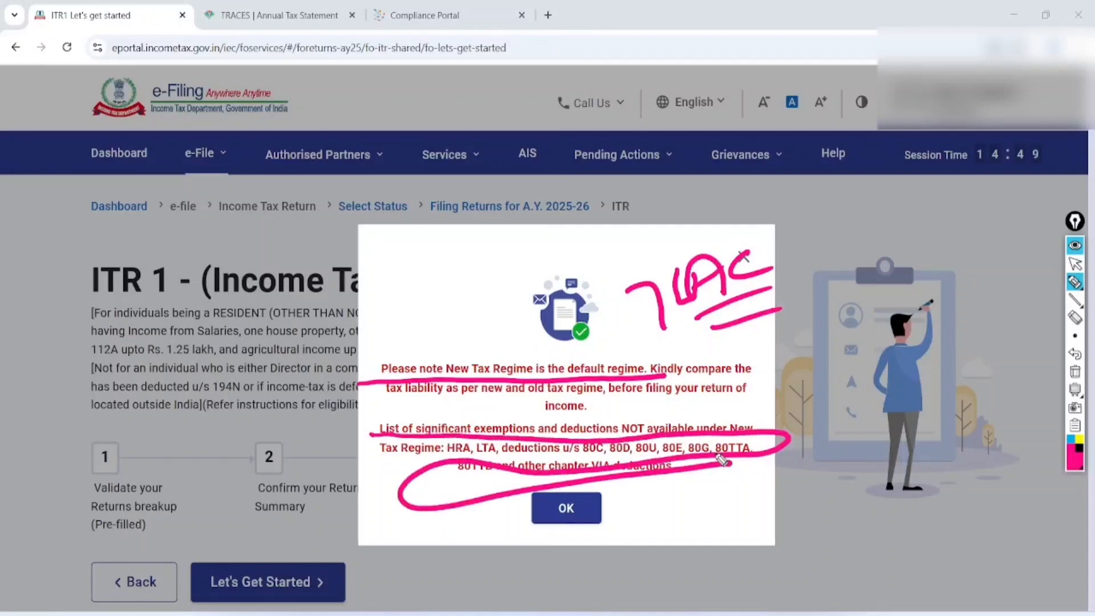
left_click(1075, 263)
left_click(1075, 372)
Acknowledge the tax regime notice and get started with the ITR-1 return
left_click(566, 508)
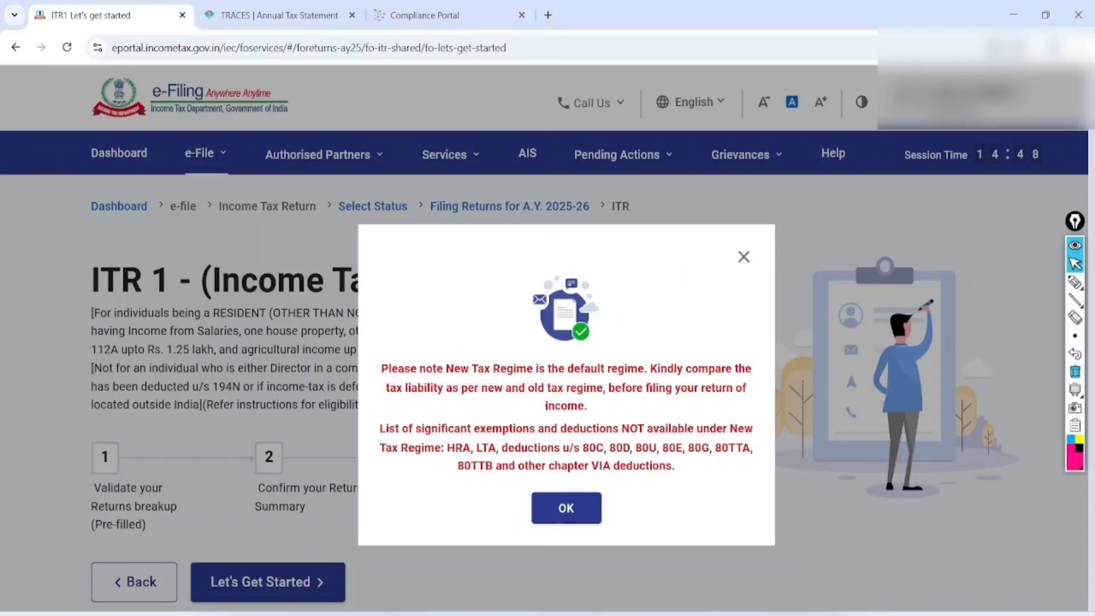
left_click(268, 582)
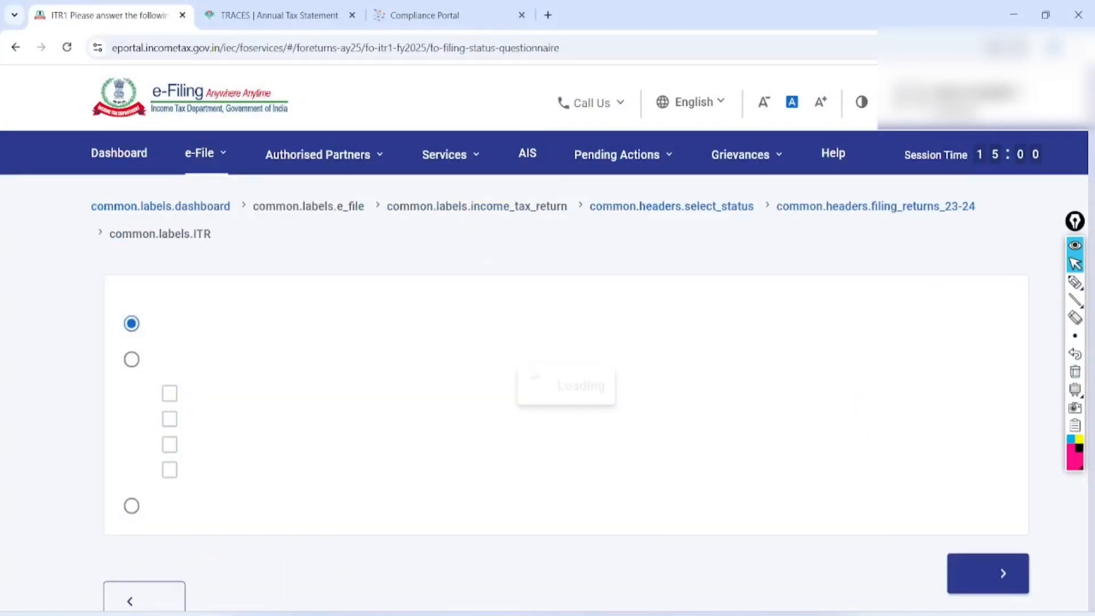
scroll(548, 342, "down", 2)
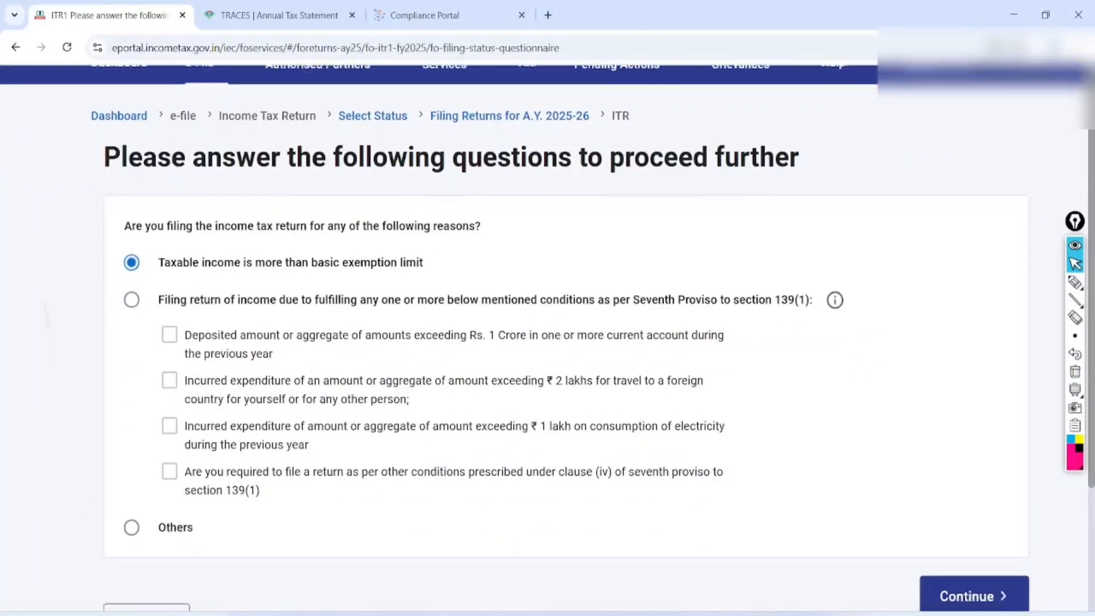
Tick the taxable income reason and underline the Rs. 1 Crore, ₹ 2 lakhs and ₹ 1 lakh conditions with the pen
left_click(1075, 282)
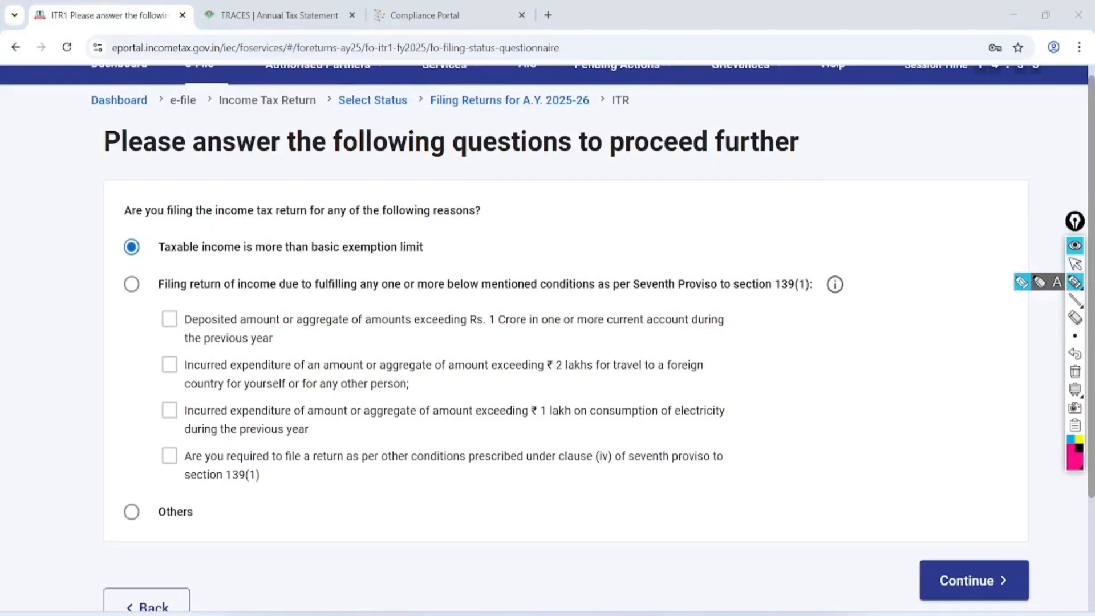
mouse_move(136, 231)
left_mouse_down()
mouse_move(149, 245)
mouse_move(333, 174)
left_mouse_up()
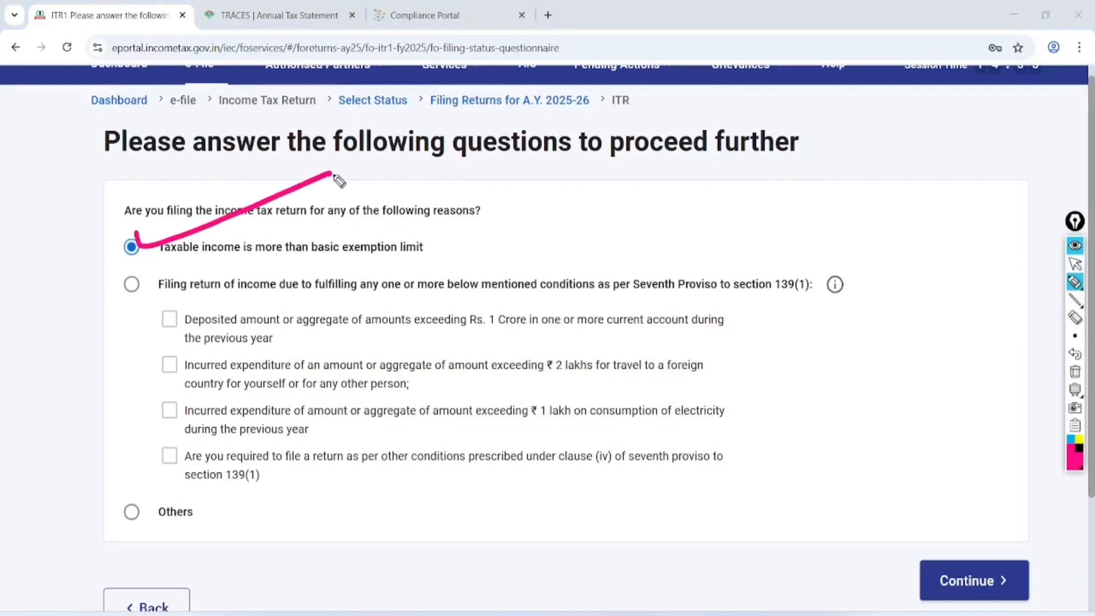
left_click_drag(454, 337, 583, 336)
left_click_drag(488, 385, 629, 374)
left_click_drag(516, 422, 625, 408)
Circle and tick the Others option with the pen, and clear all annotations
mouse_move(149, 475)
left_mouse_down()
mouse_move(176, 550)
mouse_move(168, 473)
left_mouse_up()
left_click_drag(128, 504, 249, 456)
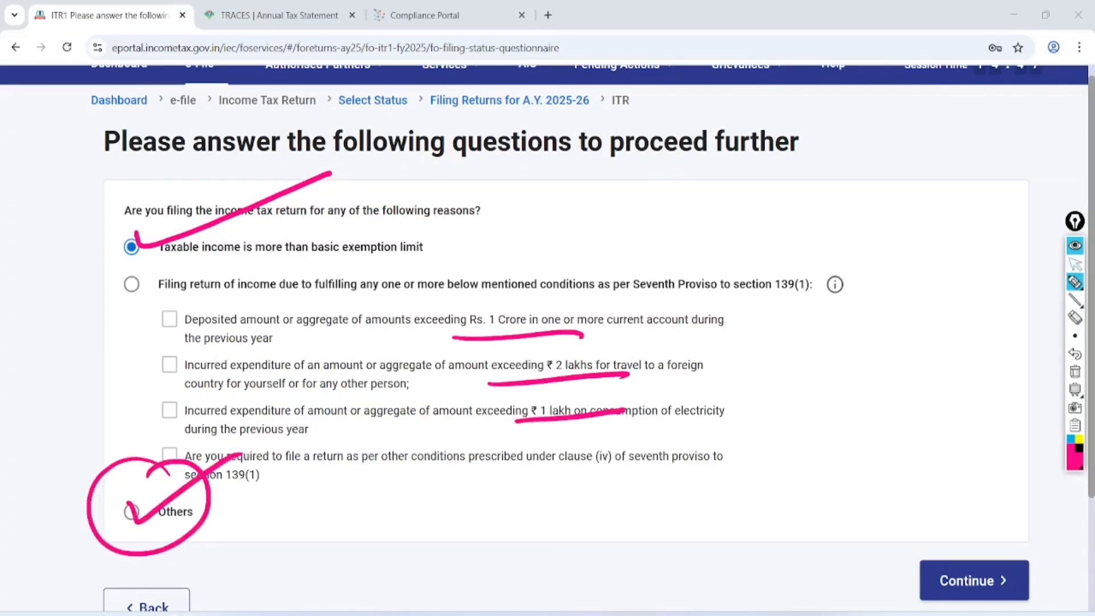
left_click(1075, 264)
left_click(1075, 371)
Choose Others as the reason for filing the return and continue to the return summary
left_click(131, 511)
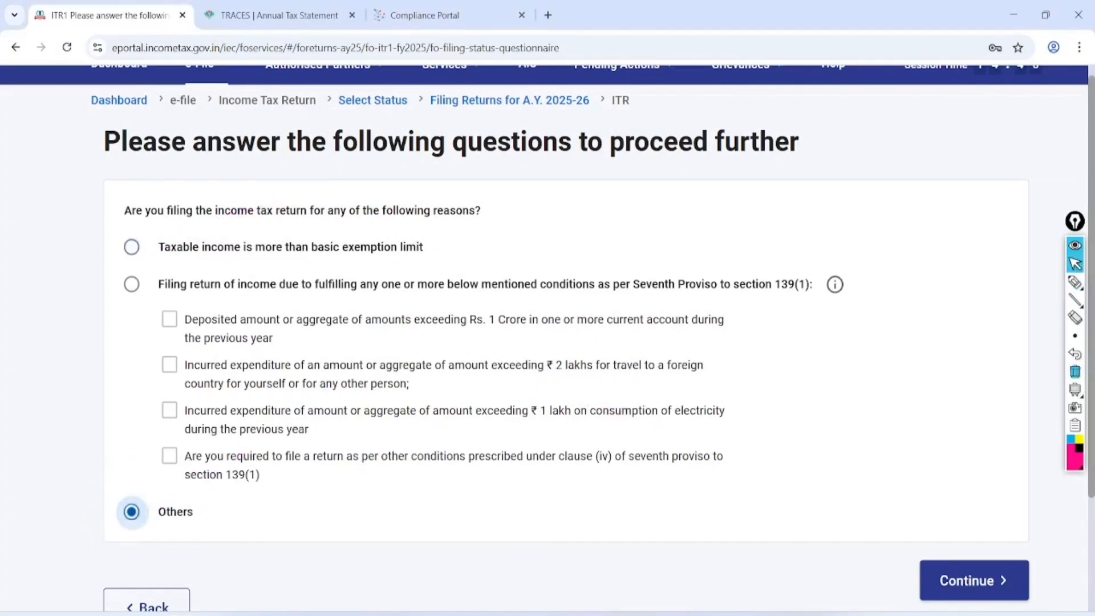
left_click(974, 580)
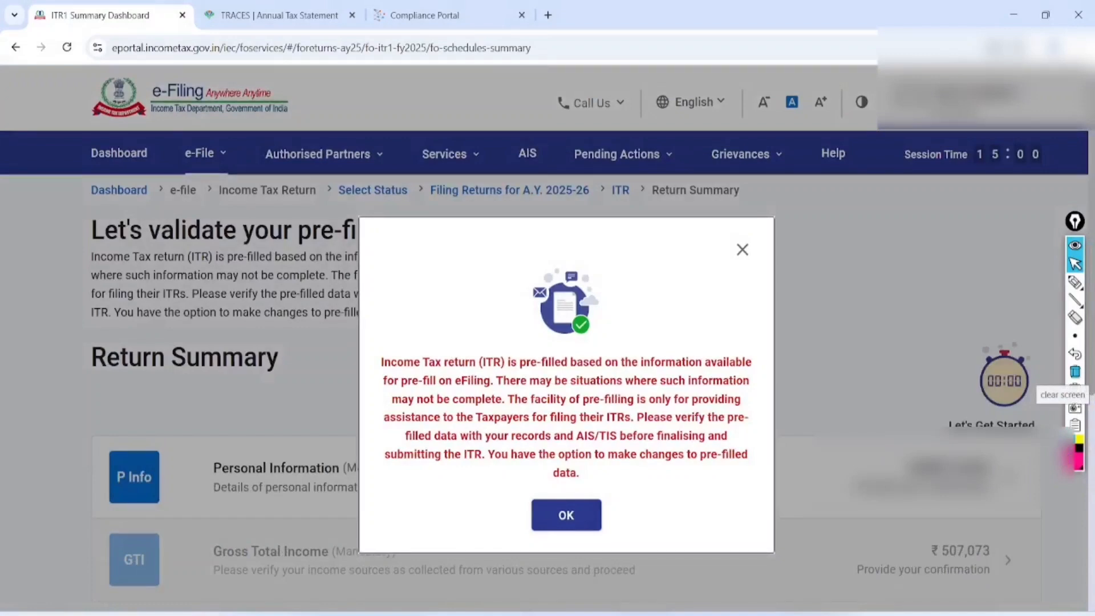
Underline the pre-filled return notice with the pen, clear the marks and acknowledge the notice
left_click(1075, 282)
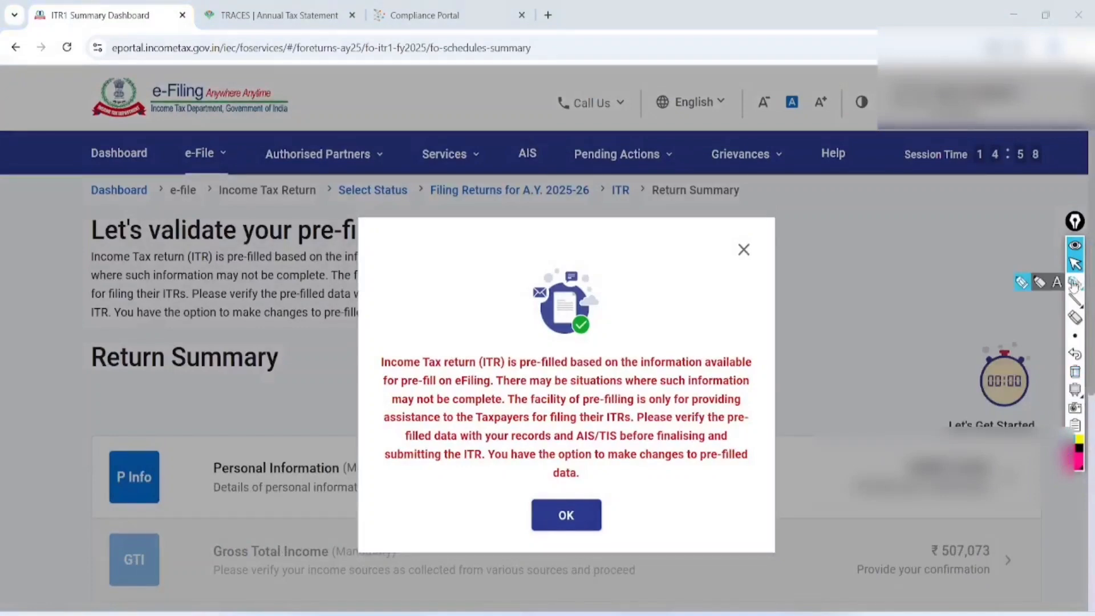
mouse_move(337, 381)
left_mouse_down()
mouse_move(763, 364)
mouse_move(424, 394)
mouse_move(751, 381)
left_mouse_up()
left_click_drag(366, 404, 743, 393)
left_click_drag(371, 427, 751, 411)
mouse_move(406, 440)
left_mouse_down()
mouse_move(730, 435)
mouse_move(525, 453)
left_mouse_up()
left_click_drag(431, 500, 703, 469)
left_click(1075, 263)
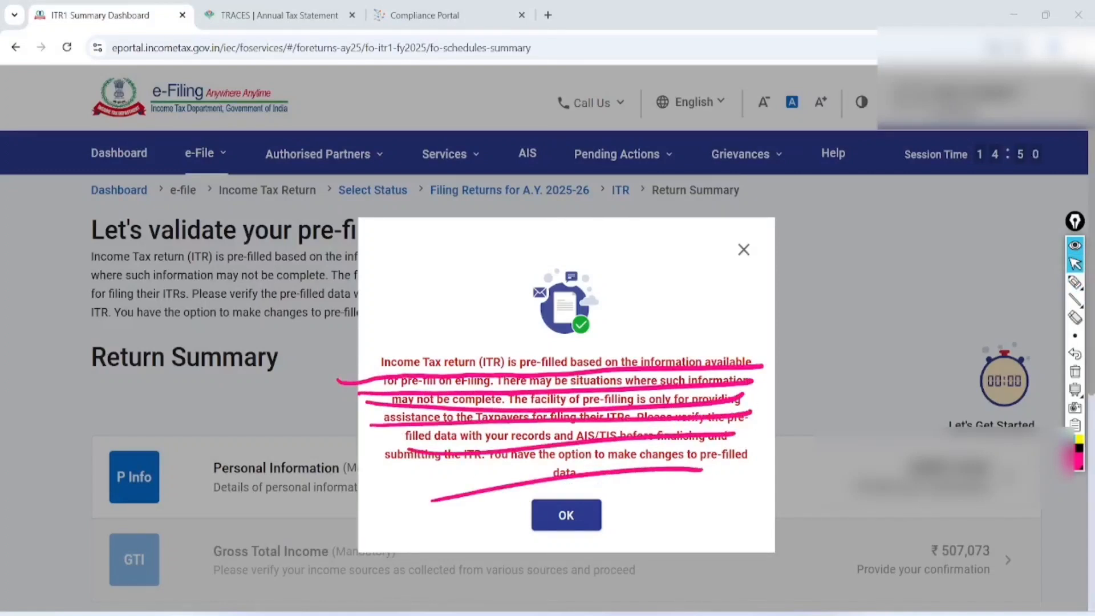
left_click(1075, 372)
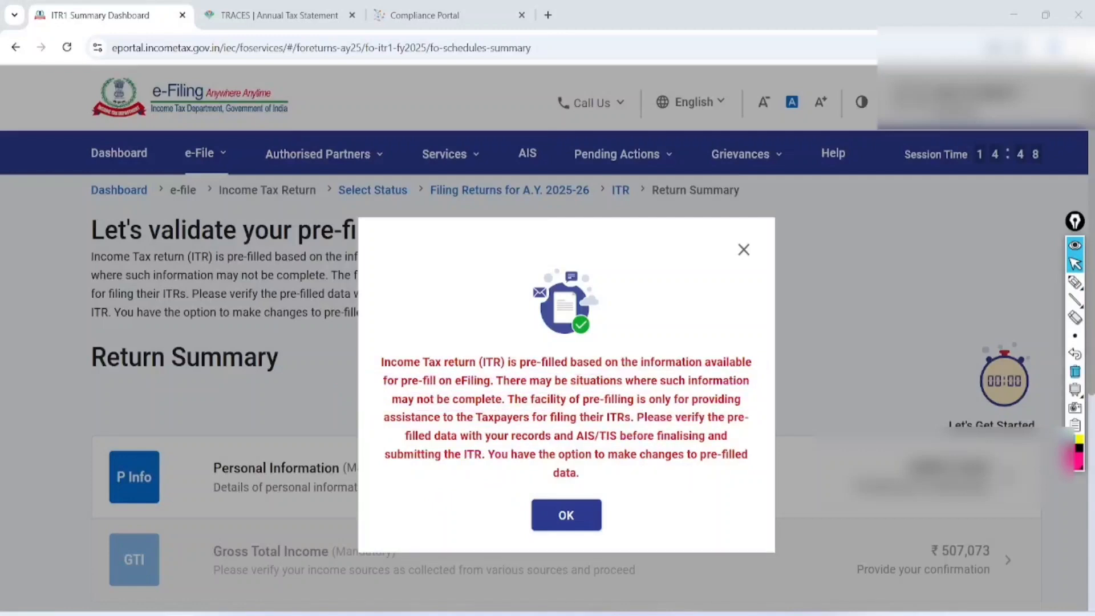
left_click(566, 515)
scroll(548, 342, "down", 5)
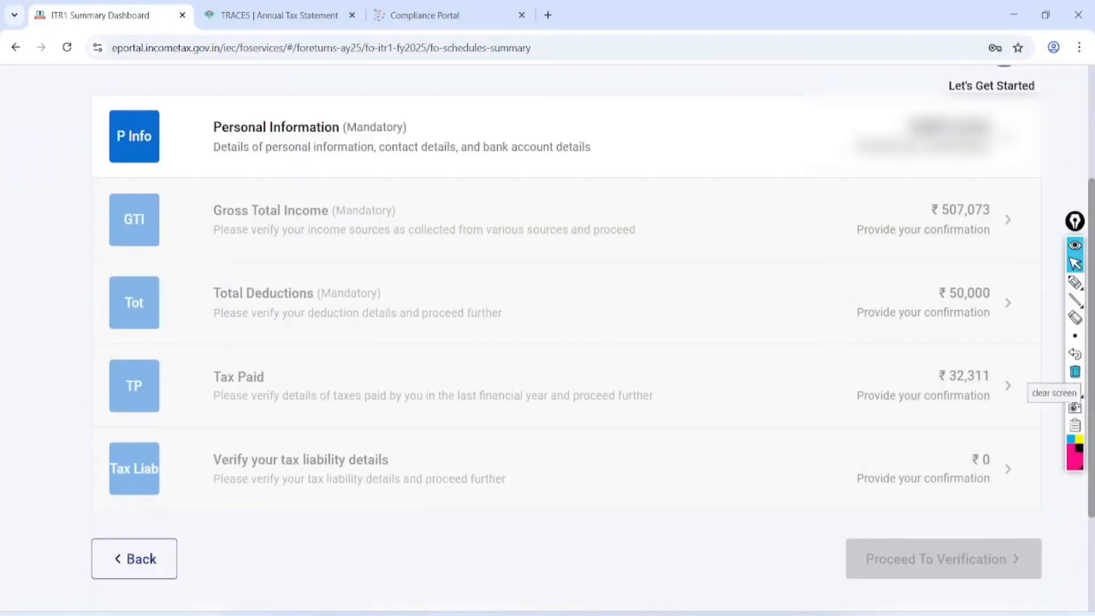
Tick the five return summary sections and circle Personal Information with the pen, and clear all annotations
left_click(1075, 282)
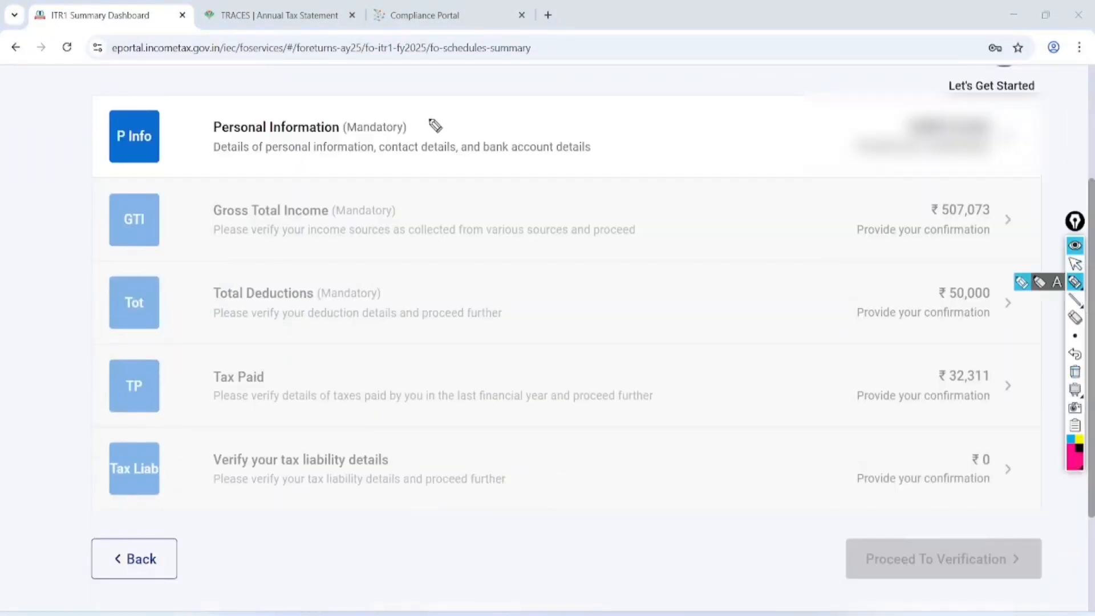
left_click_drag(427, 118, 565, 103)
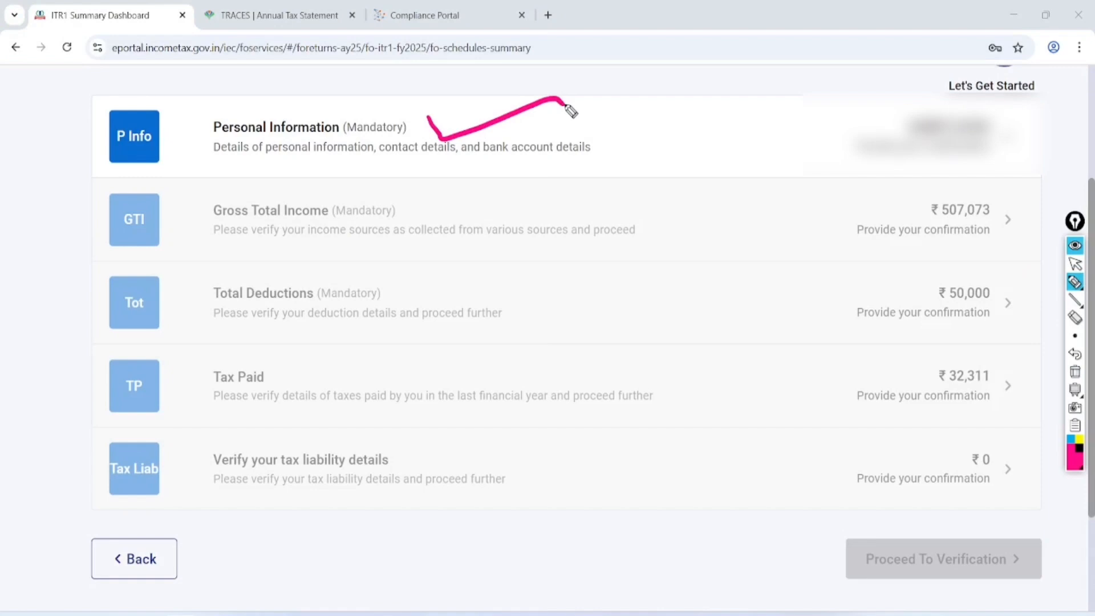
mouse_move(428, 198)
left_mouse_down()
mouse_move(455, 228)
mouse_move(559, 182)
left_mouse_up()
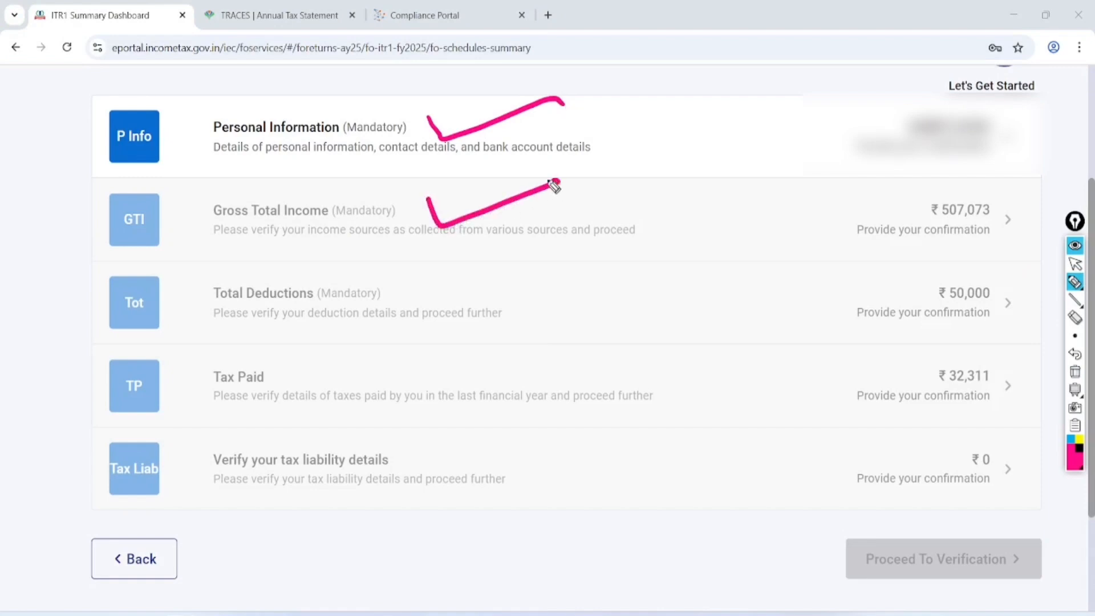
left_click_drag(438, 280, 570, 267)
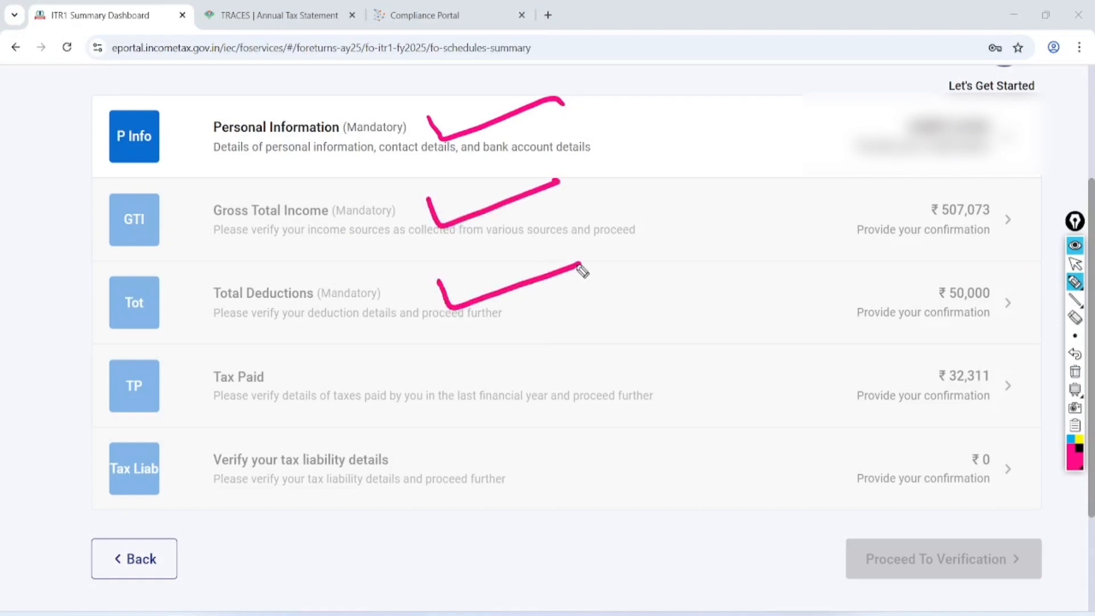
left_click_drag(395, 359, 564, 341)
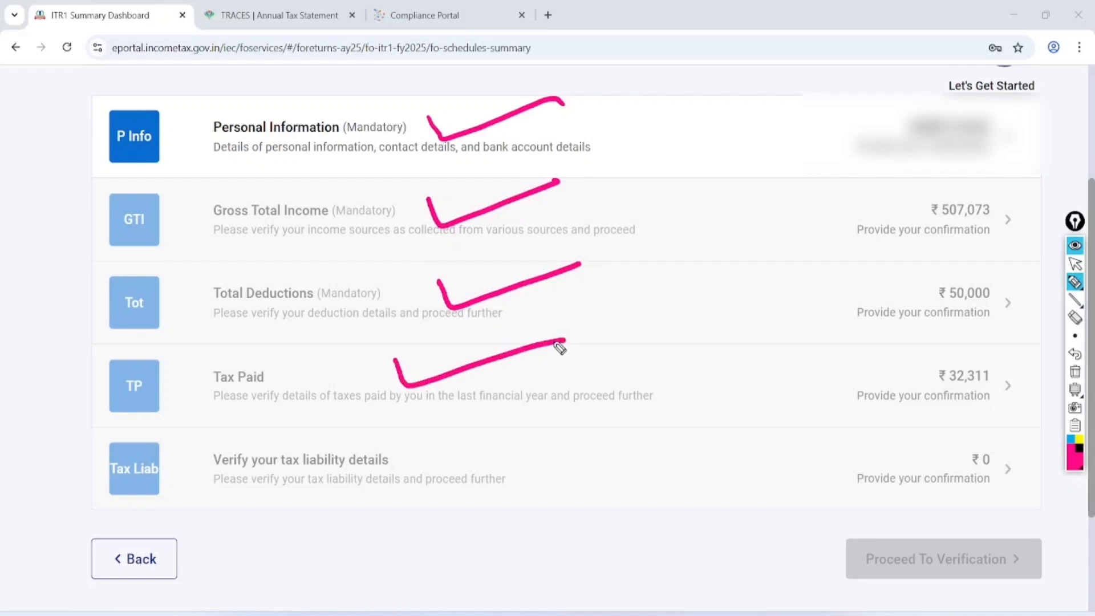
left_click_drag(428, 452, 572, 434)
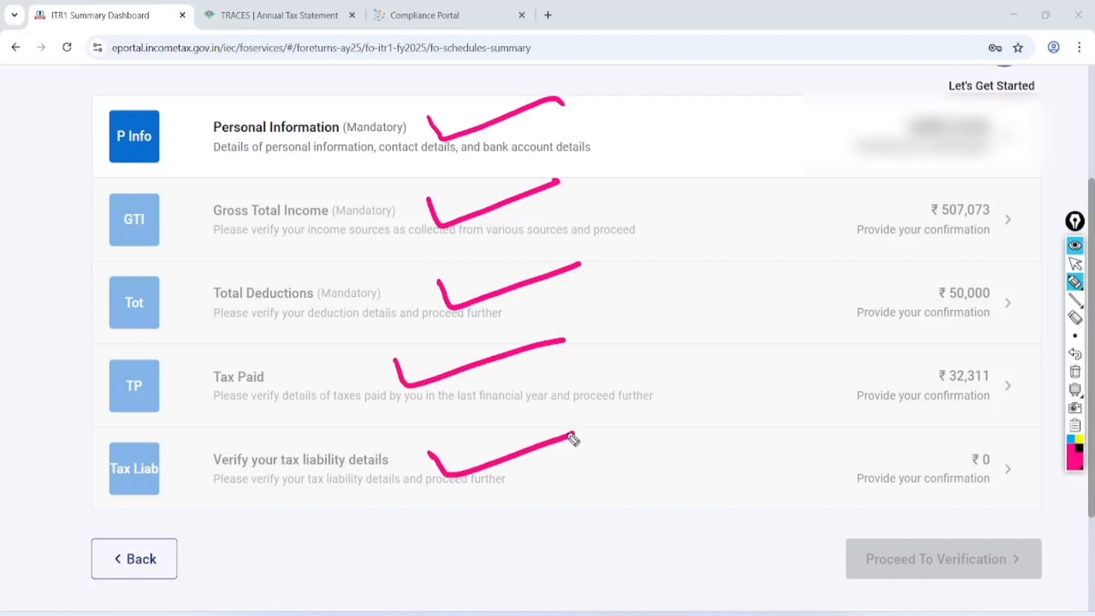
mouse_move(418, 96)
left_mouse_down()
mouse_move(317, 83)
mouse_move(459, 117)
mouse_move(346, 83)
left_mouse_up()
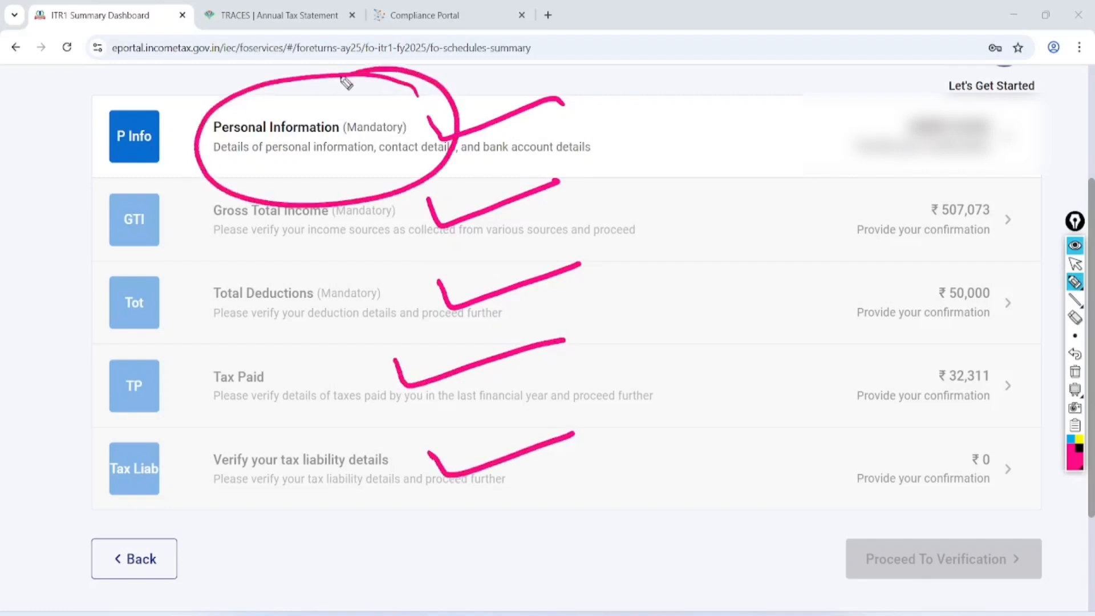
left_click(1075, 263)
left_click(1075, 372)
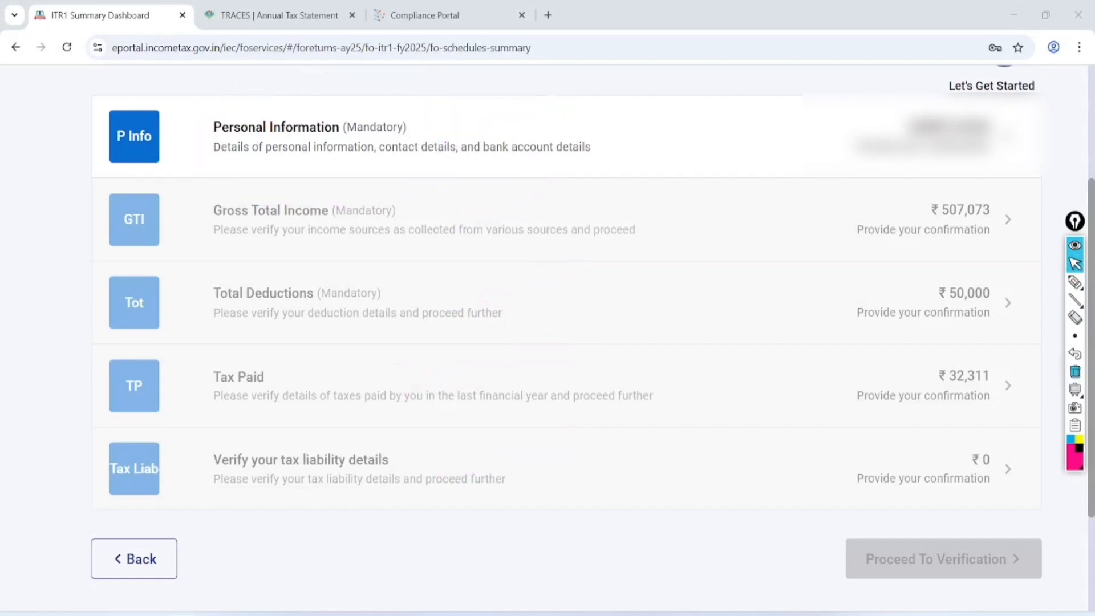
Open the Personal Information section and set the Nature of Employment to SG-Pensioners
left_click(402, 137)
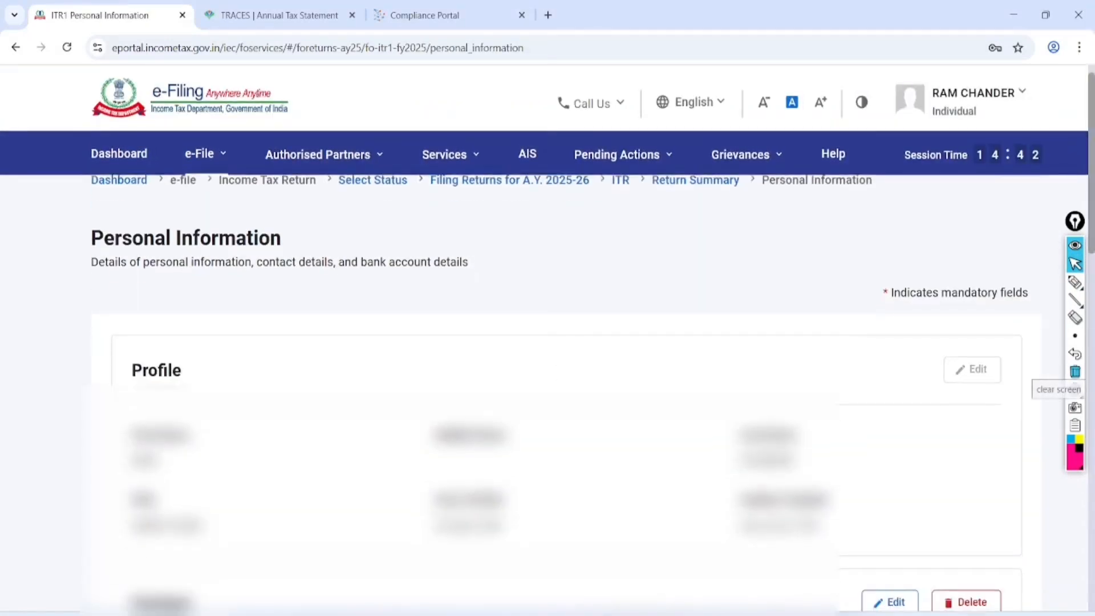
scroll(548, 342, "down", 10)
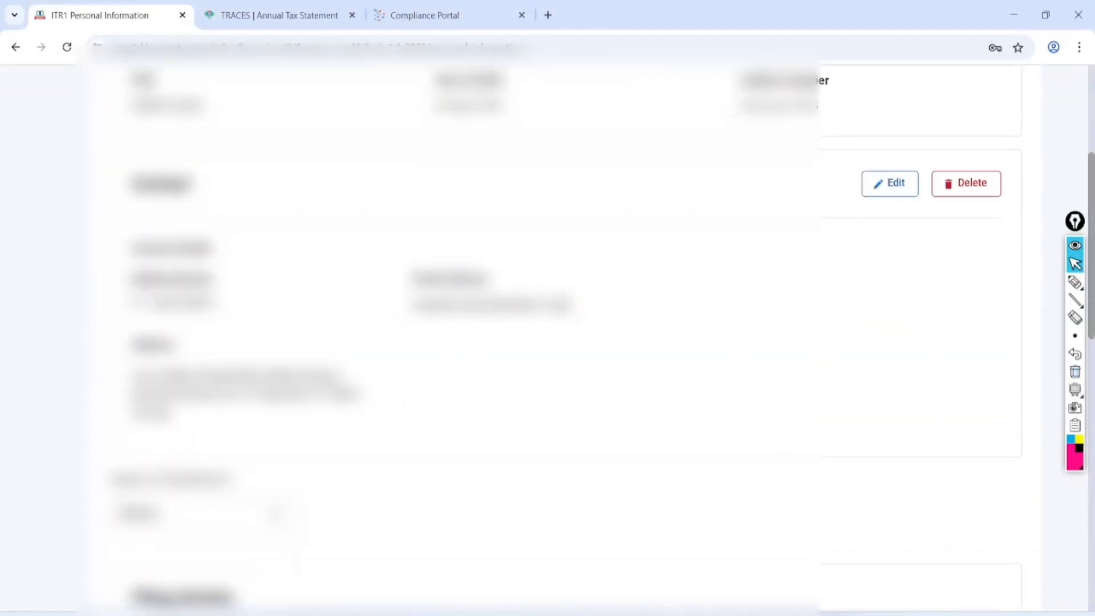
scroll(548, 342, "down", 4)
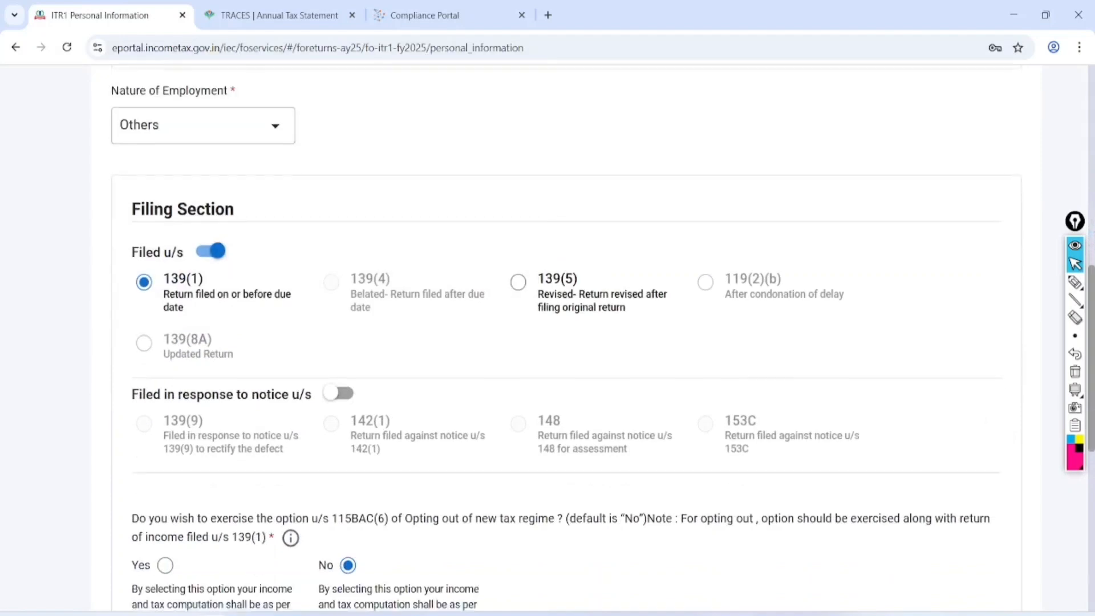
left_click(163, 124)
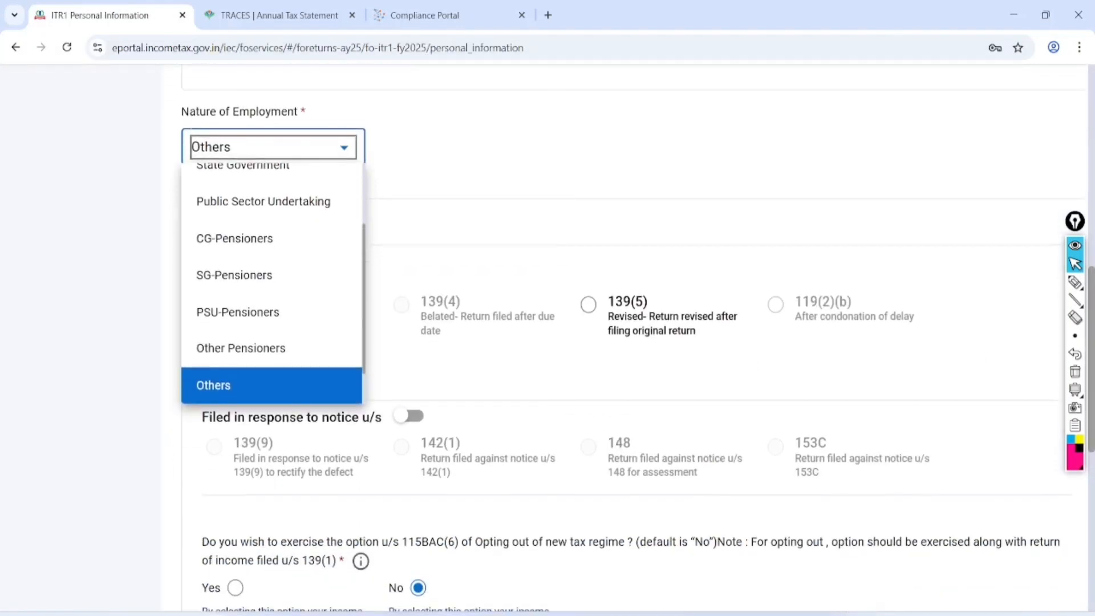
scroll(280, 239, "up", 3)
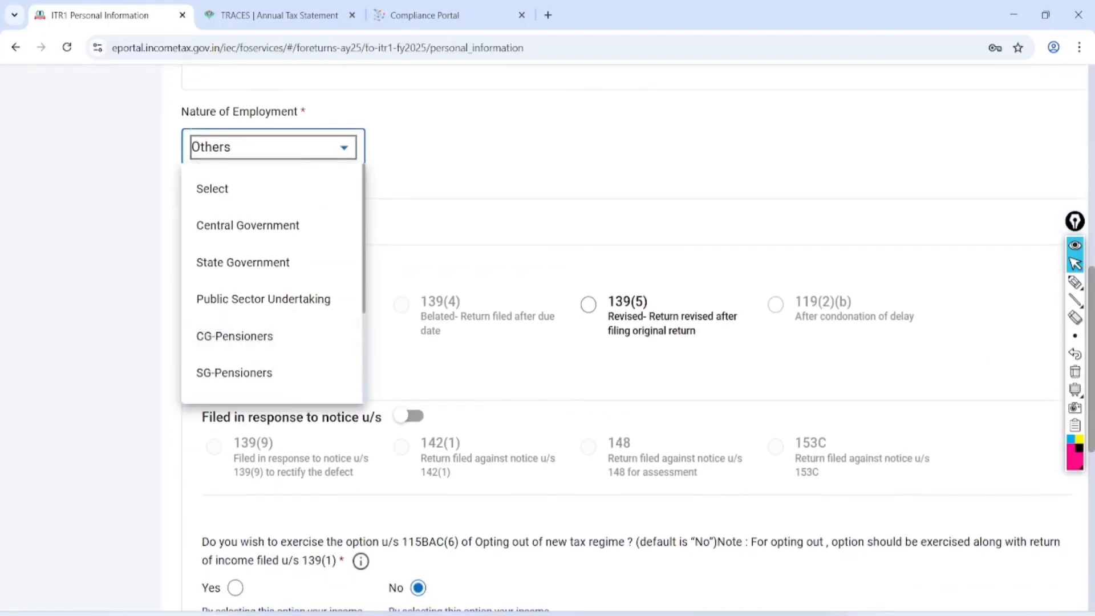
scroll(272, 251, "down", 3)
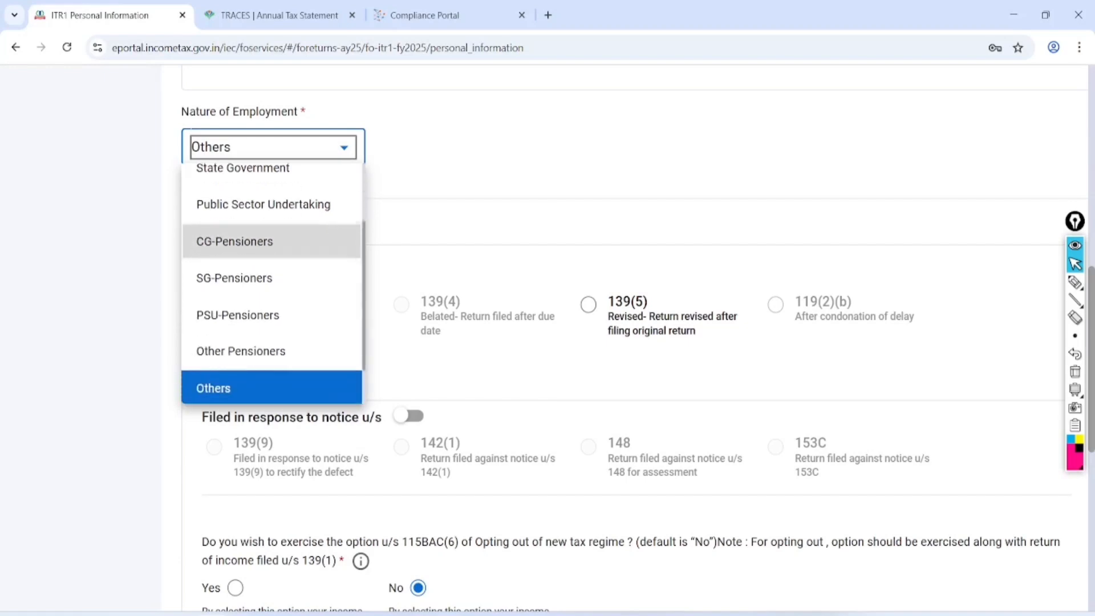
left_click(234, 255)
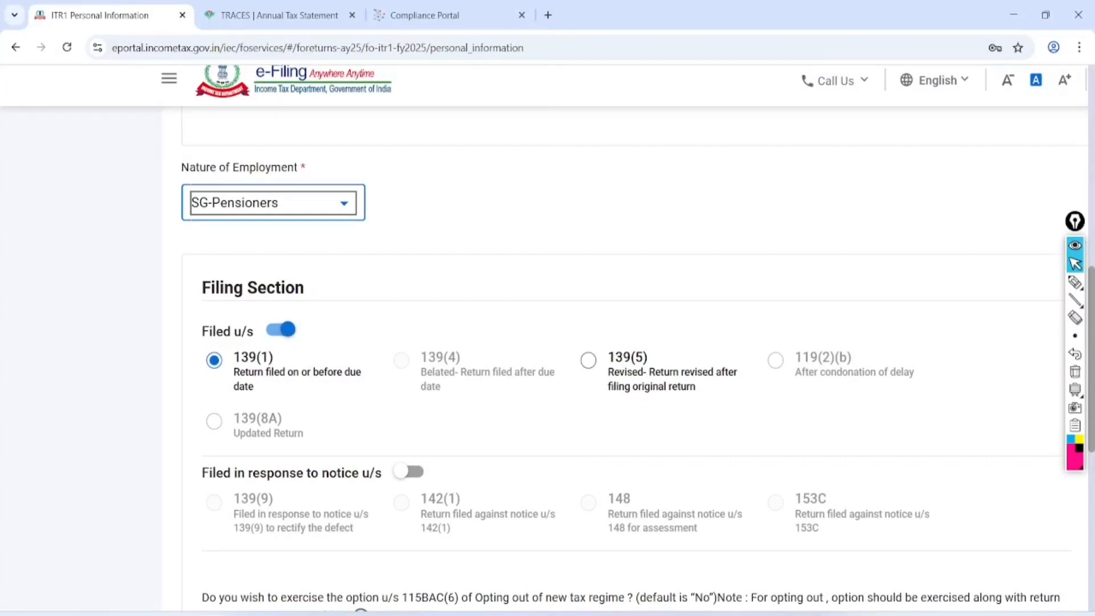
Annotate the old and new tax regime options with the pen, tick the No option, and clear all marks
scroll(547, 342, "down", 3)
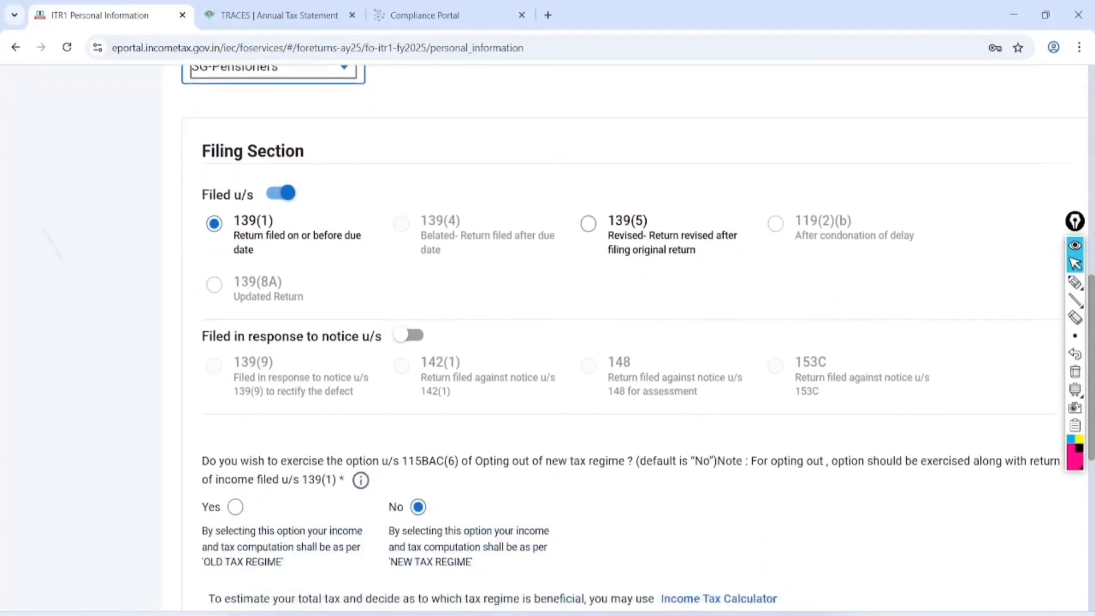
scroll(548, 342, "down", 4)
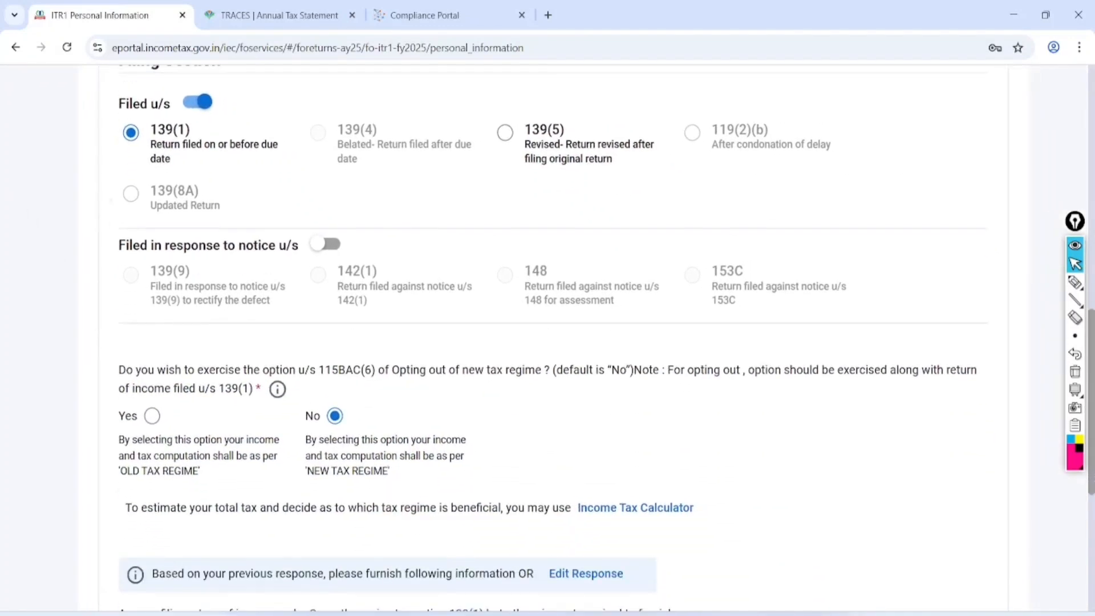
left_click(1075, 283)
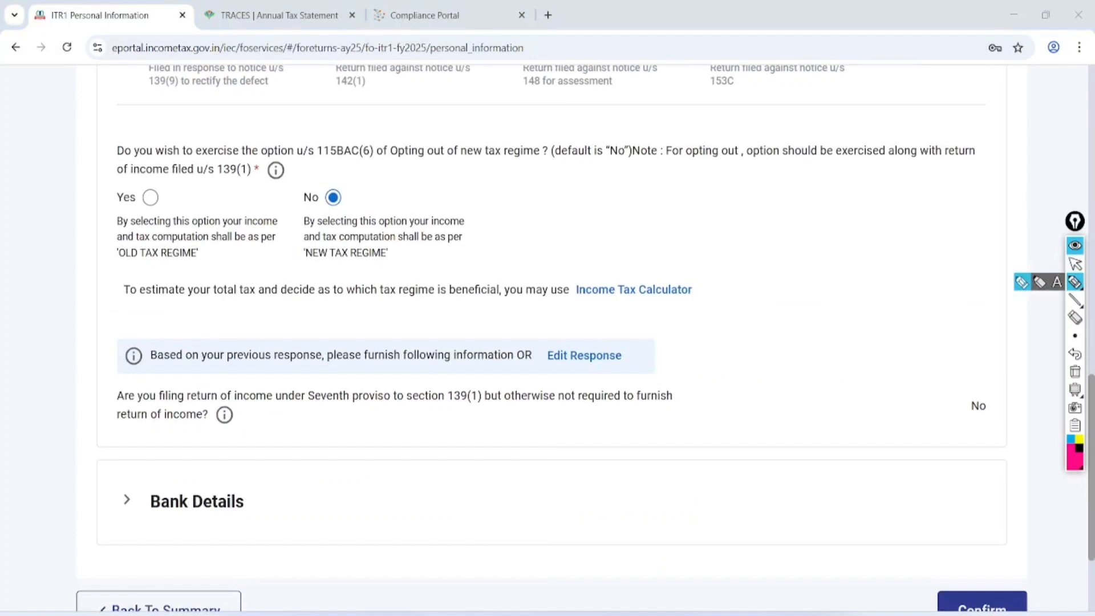
mouse_move(288, 266)
left_mouse_down()
mouse_move(400, 259)
mouse_move(498, 235)
left_mouse_up()
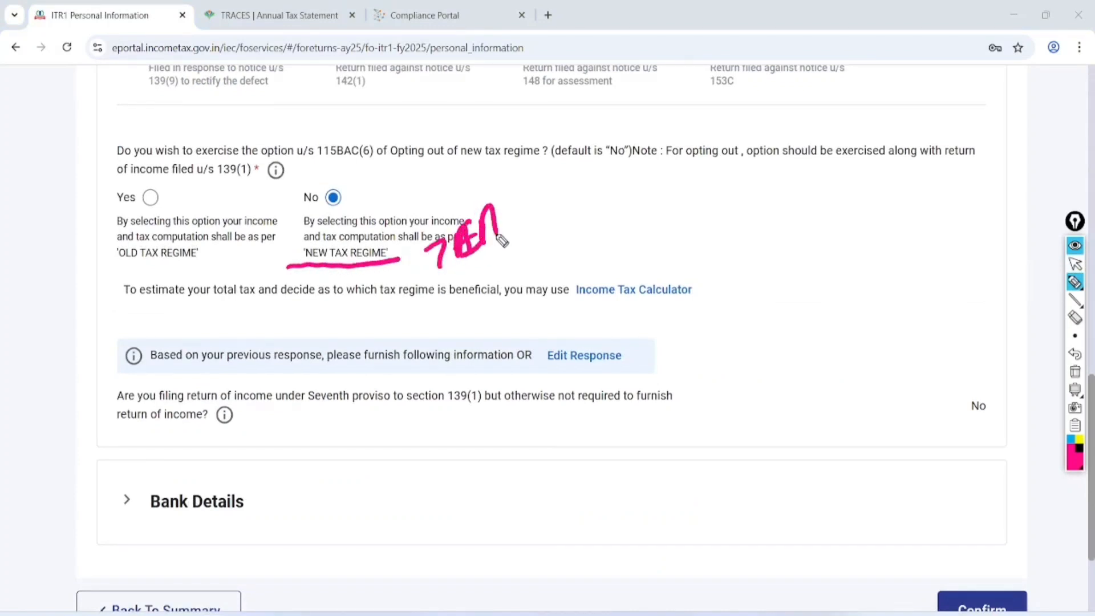
left_click_drag(519, 196, 553, 209)
mouse_move(108, 264)
left_mouse_down()
mouse_move(221, 254)
mouse_move(122, 309)
mouse_move(202, 273)
mouse_move(182, 357)
mouse_move(210, 319)
mouse_move(228, 349)
left_mouse_up()
mouse_move(317, 308)
left_mouse_down()
mouse_move(318, 332)
mouse_move(445, 290)
left_mouse_up()
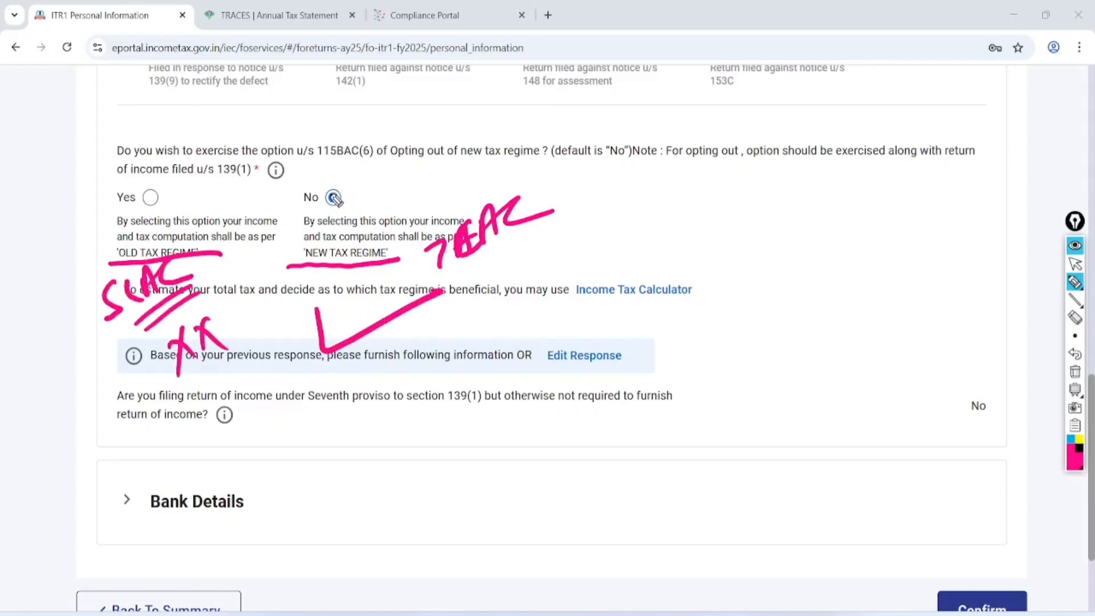
left_click_drag(334, 199, 451, 138)
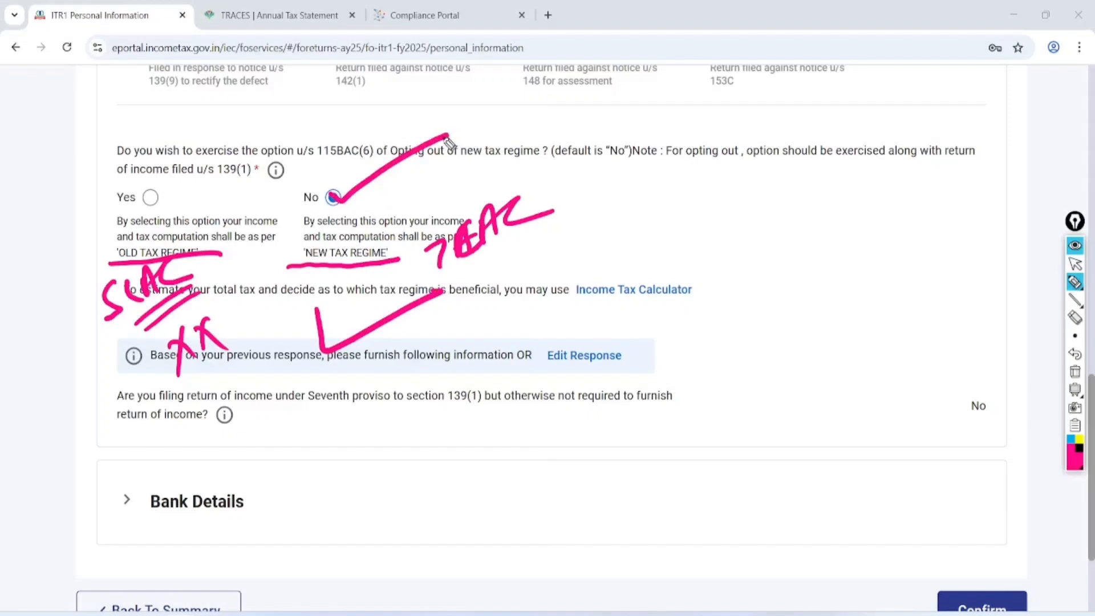
left_click(1075, 372)
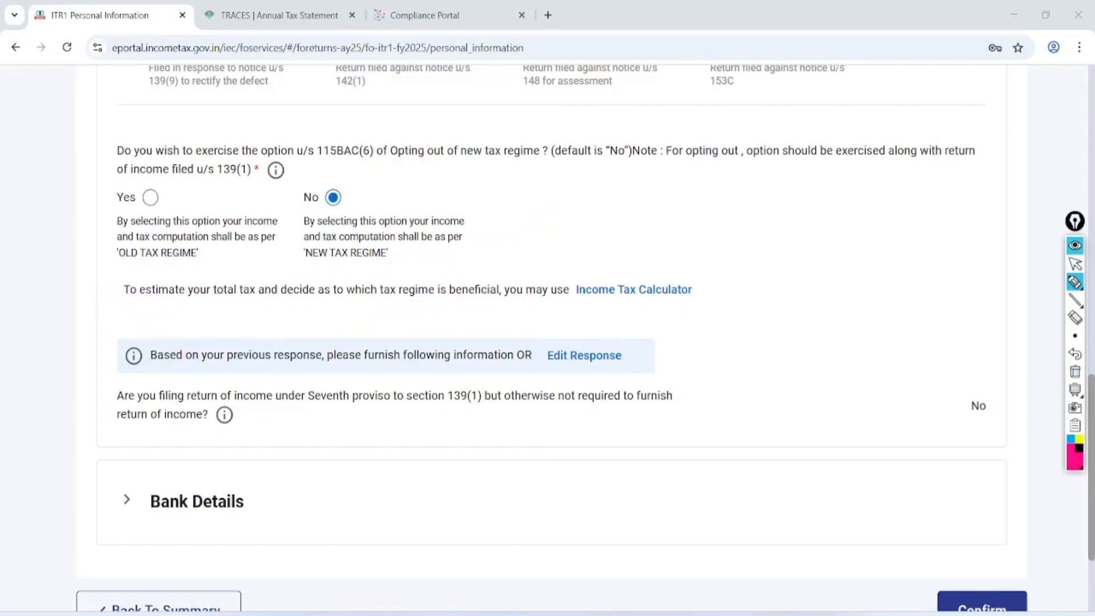
left_click(1075, 264)
Nominate the validated bank account for refund under Bank Details and confirm the Personal Information section
scroll(548, 342, "down", 3)
left_click(157, 335)
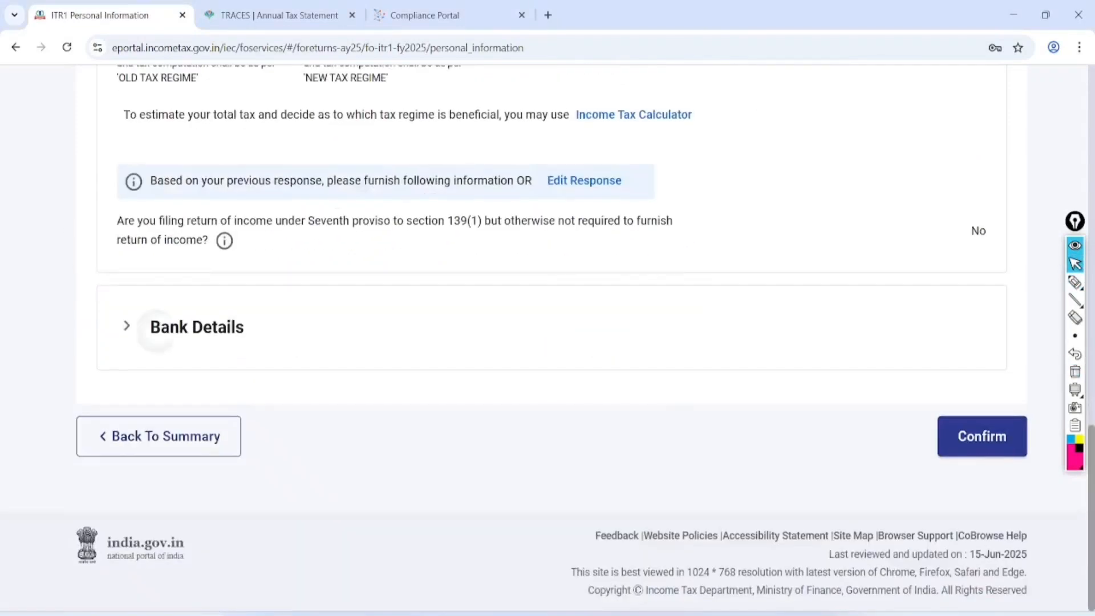
scroll(544, 343, "down", 4)
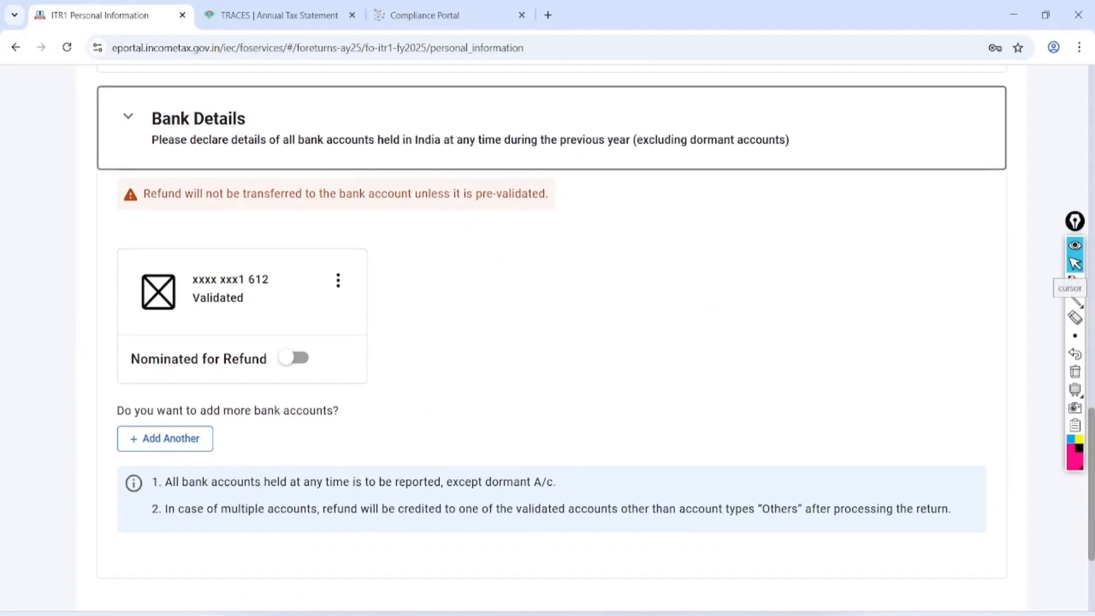
left_click(294, 357)
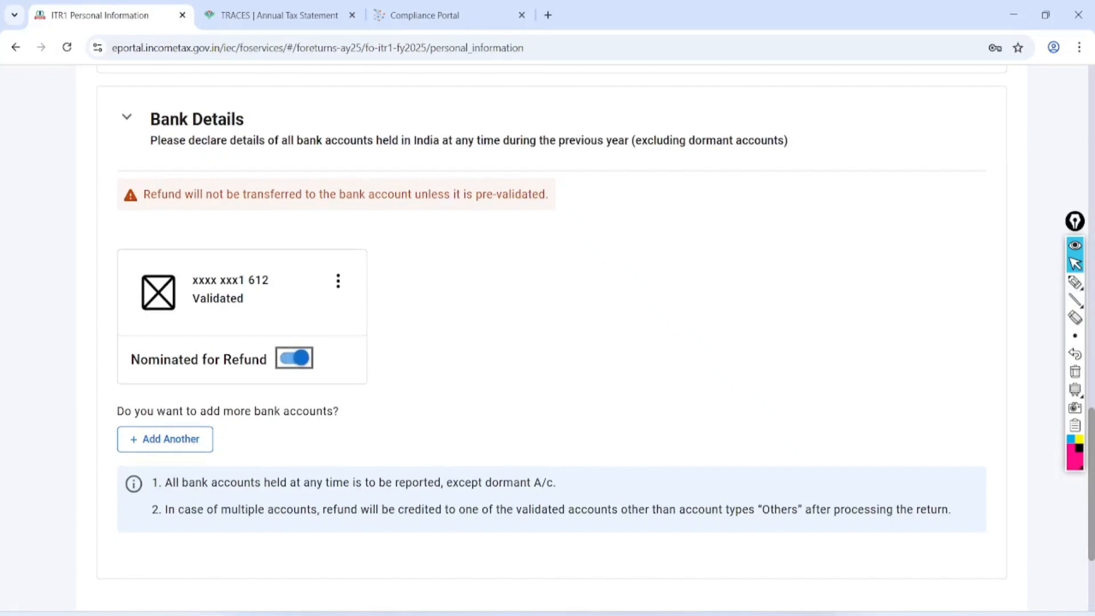
scroll(544, 342, "down", 4)
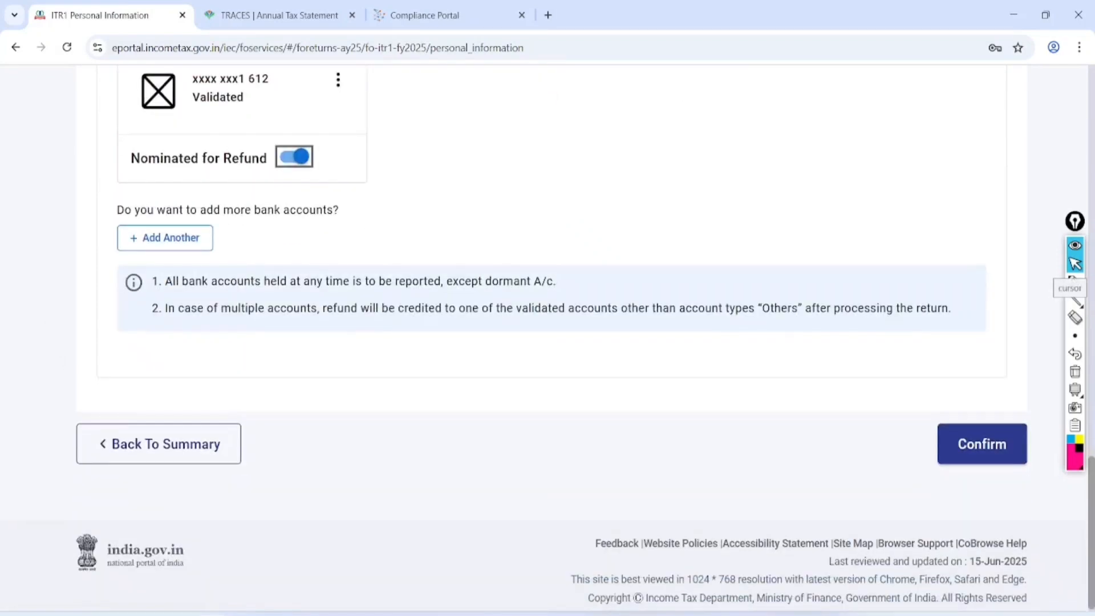
left_click(981, 444)
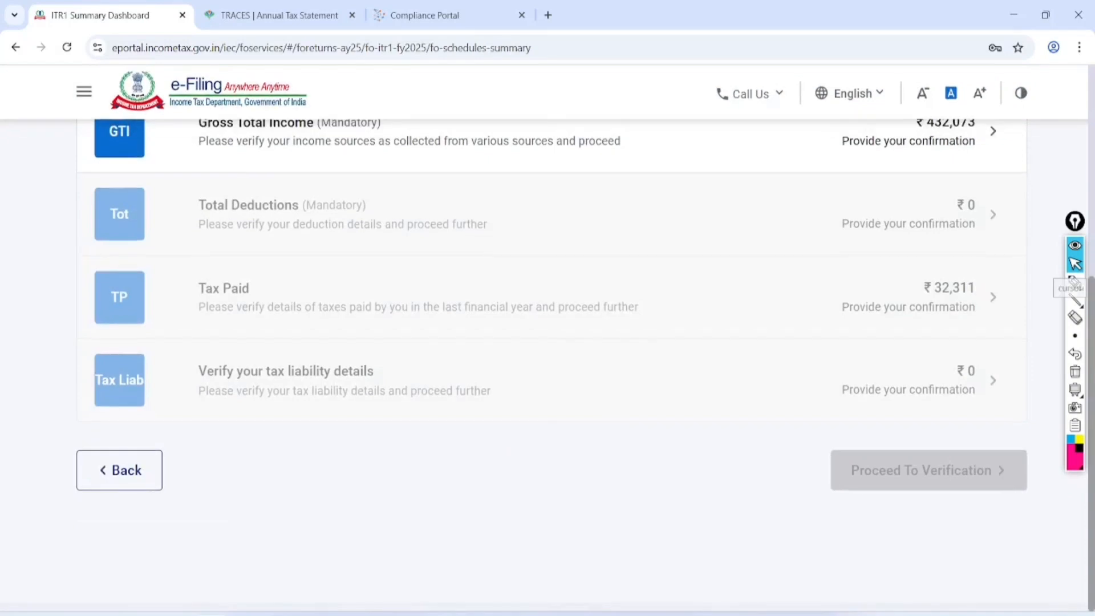
Circle the Confirmed status and tick Gross Total Income with the pen on the return summary, and clear the marks
scroll(548, 342, "up", 3)
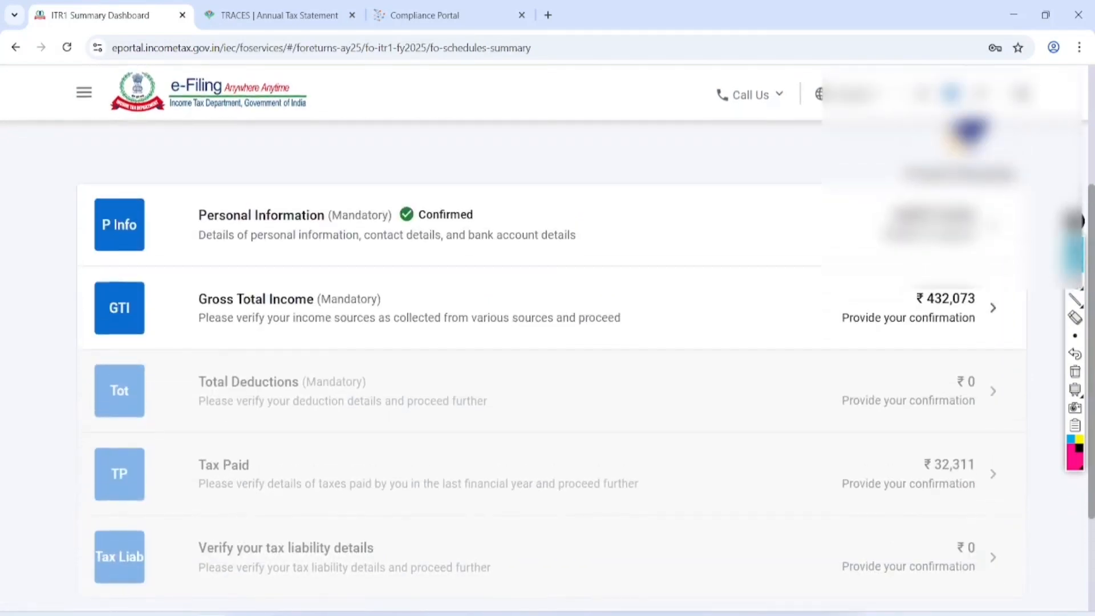
left_click(1075, 283)
mouse_move(536, 168)
left_mouse_down()
mouse_move(430, 151)
mouse_move(435, 251)
mouse_move(534, 156)
mouse_move(489, 155)
left_mouse_up()
mouse_move(382, 292)
left_mouse_down()
mouse_move(483, 306)
mouse_move(605, 279)
left_mouse_up()
left_click(1075, 265)
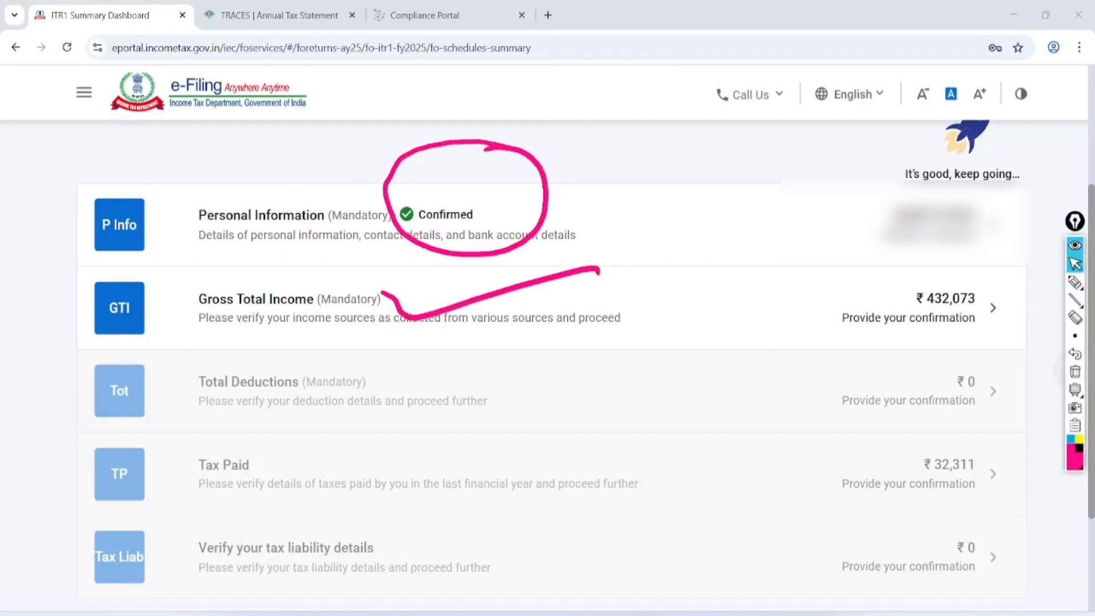
left_click(1075, 372)
Open the Gross Total Income section and bring up the Income From Salary details
left_click(993, 308)
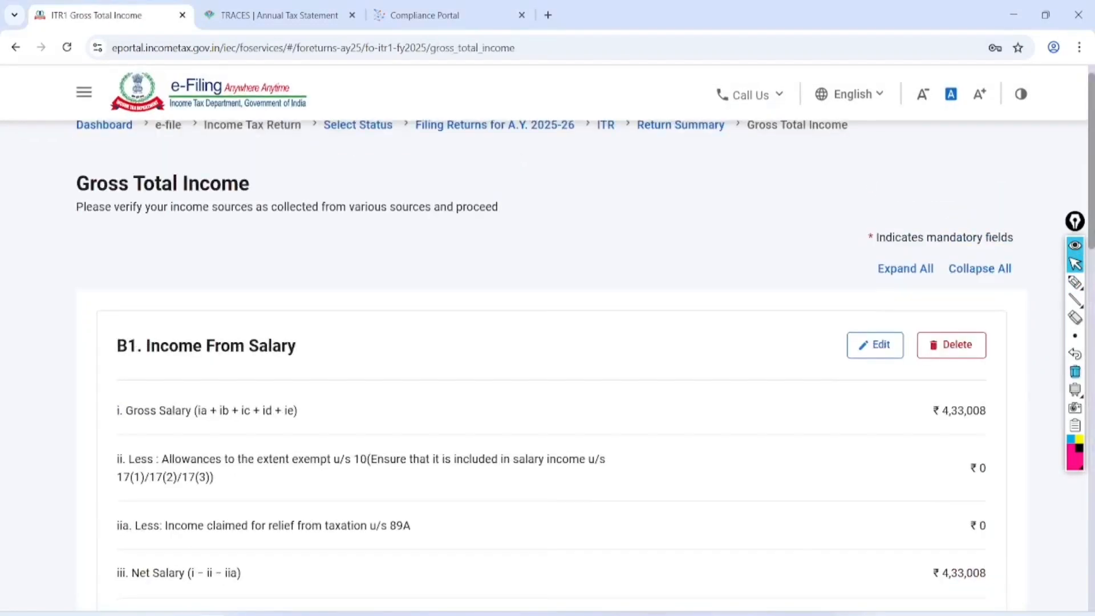
scroll(548, 342, "down", 3)
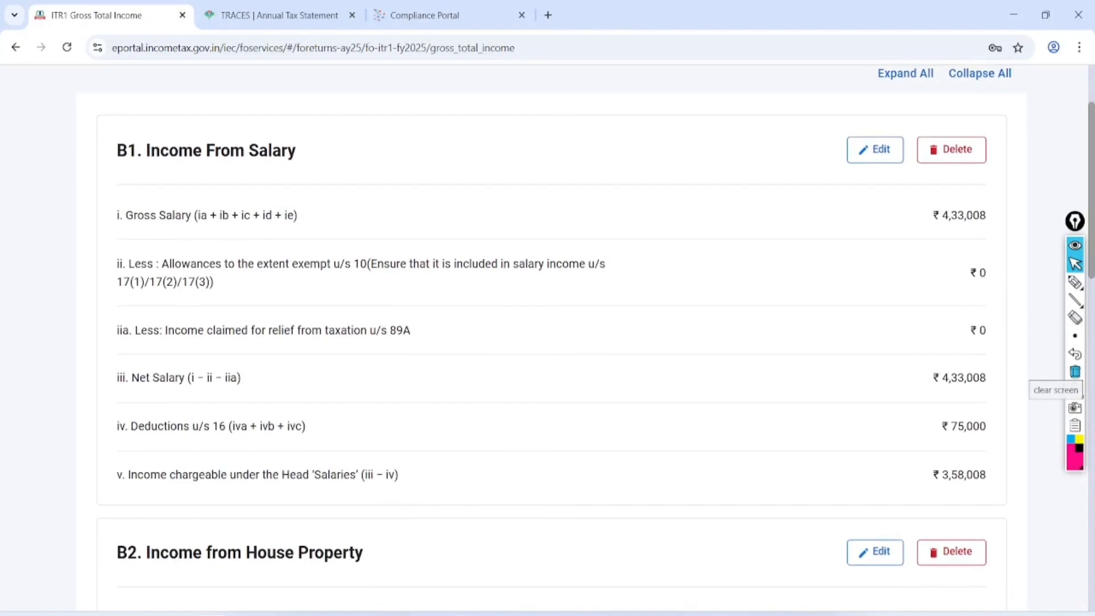
Switch to the Compliance Portal summary, collapse the Salary details, circle the system-processed salary amount with the pen and clear the mark
left_click(425, 15)
left_click(94, 381)
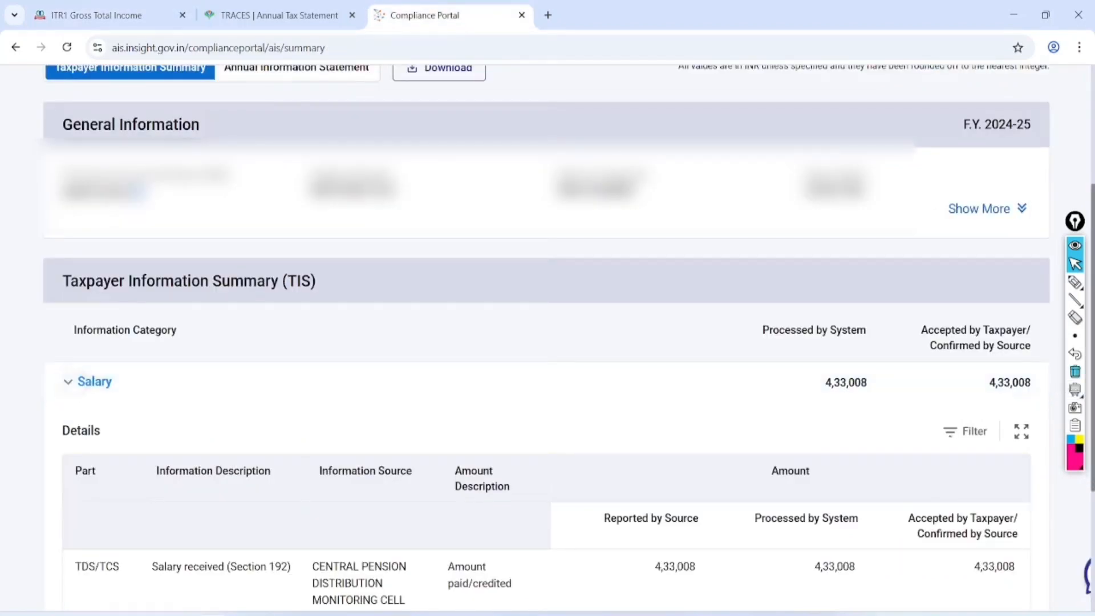
left_click(1075, 282)
mouse_move(892, 343)
left_mouse_down()
mouse_move(821, 378)
mouse_move(868, 350)
mouse_move(855, 358)
left_mouse_up()
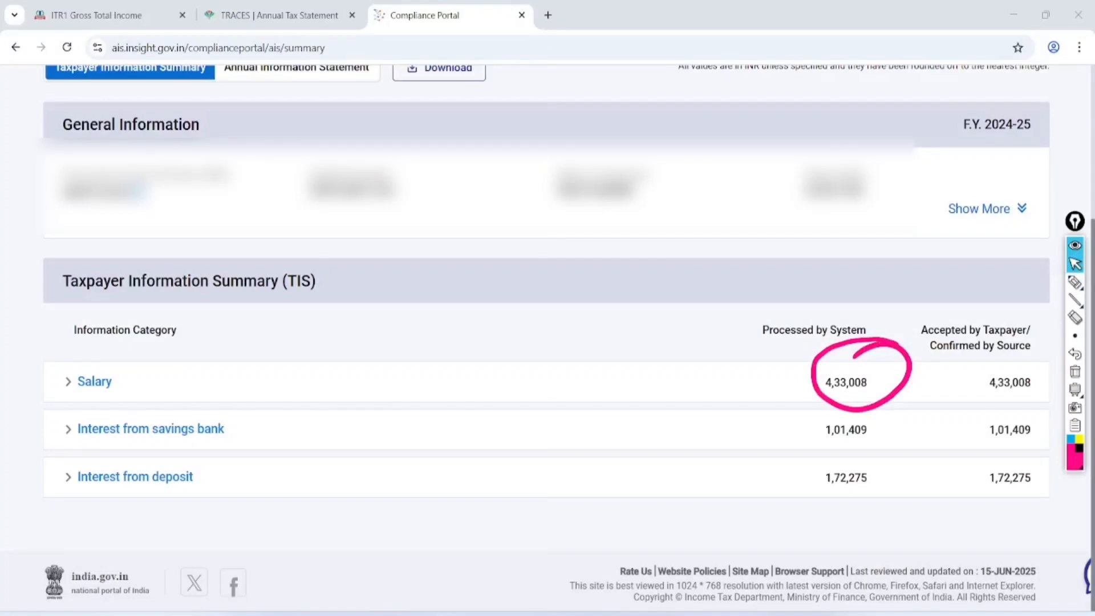
left_click(1075, 371)
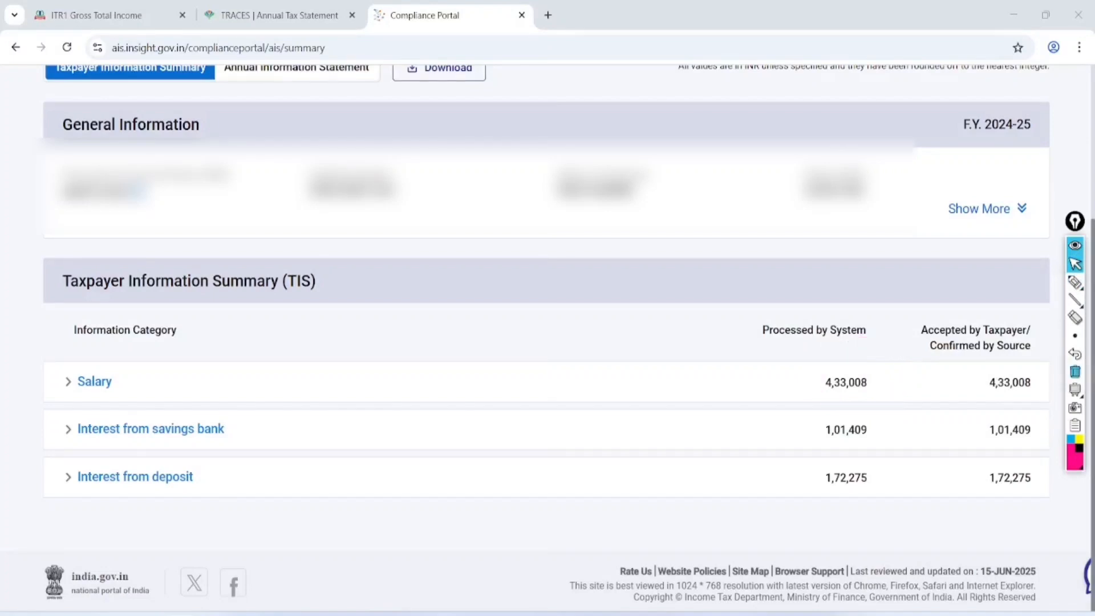
Back in the ITR-1 return, circle the Gross Salary, Deductions u/s 16 and salary Edit option with the pen, and add a tick
left_click(96, 16)
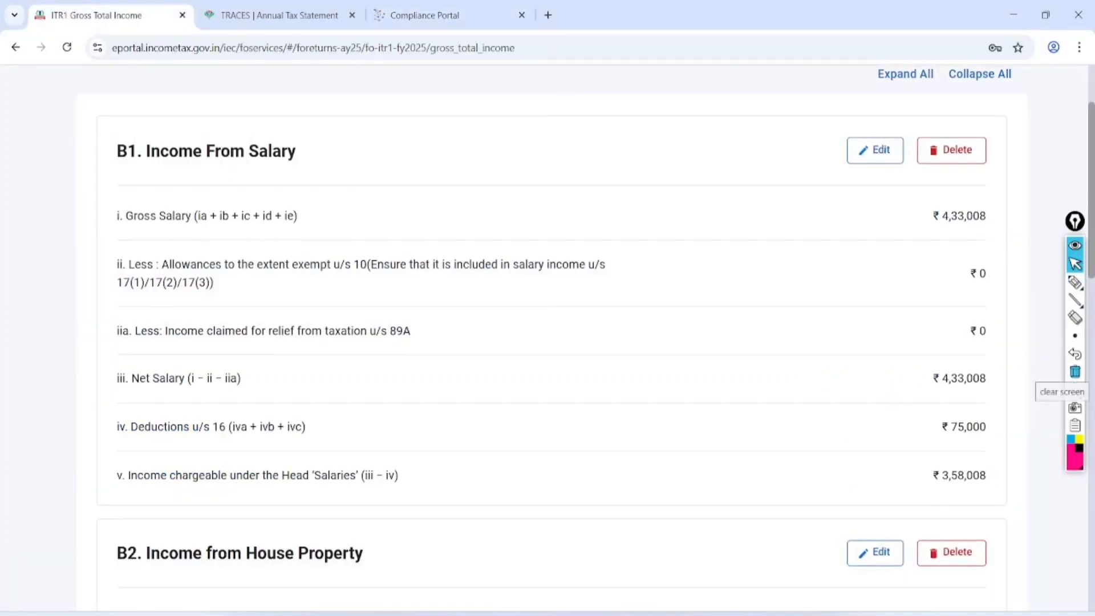
left_click(1075, 282)
mouse_move(1013, 200)
left_mouse_down()
mouse_move(924, 217)
mouse_move(978, 185)
left_mouse_up()
mouse_move(993, 400)
left_mouse_down()
mouse_move(1017, 453)
mouse_move(937, 447)
left_mouse_up()
mouse_move(884, 115)
left_mouse_down()
mouse_move(838, 164)
mouse_move(905, 122)
mouse_move(881, 117)
left_mouse_up()
left_click_drag(772, 140, 846, 113)
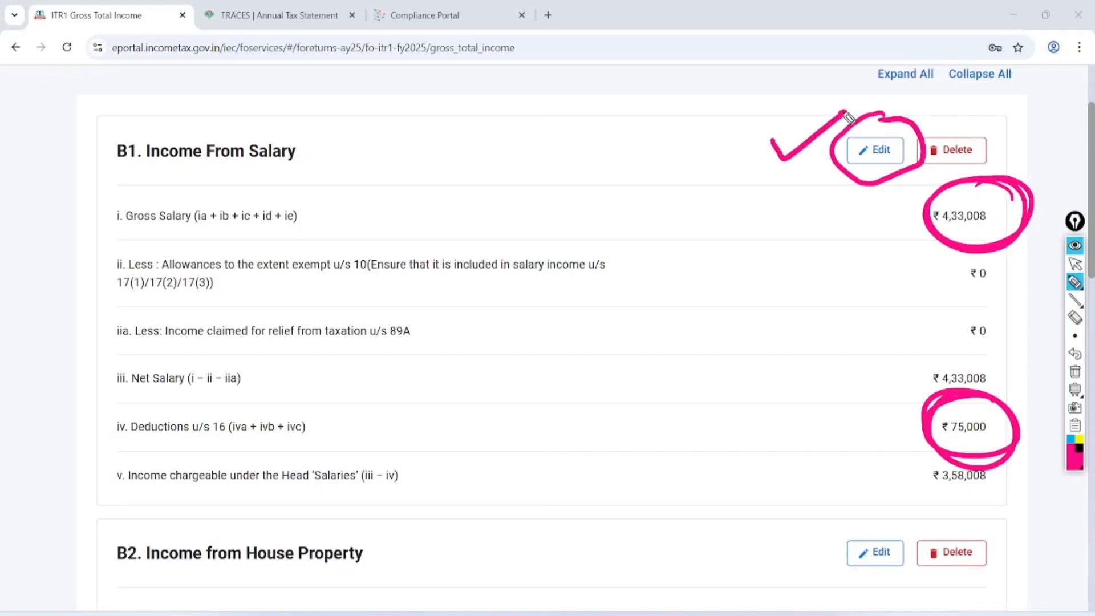
left_click(1074, 264)
Circle the Edit option of the B2. Income from House Property section with the pen and clear the mark
scroll(547, 337, "down", 7)
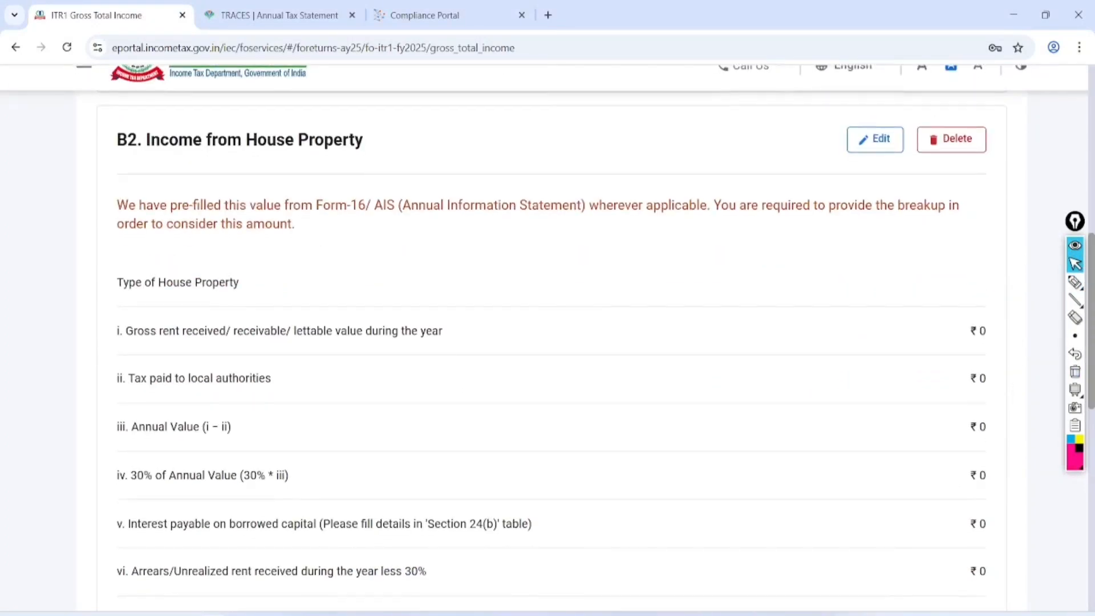
left_click(1074, 282)
mouse_move(903, 106)
left_mouse_down()
mouse_move(847, 117)
mouse_move(891, 114)
left_mouse_up()
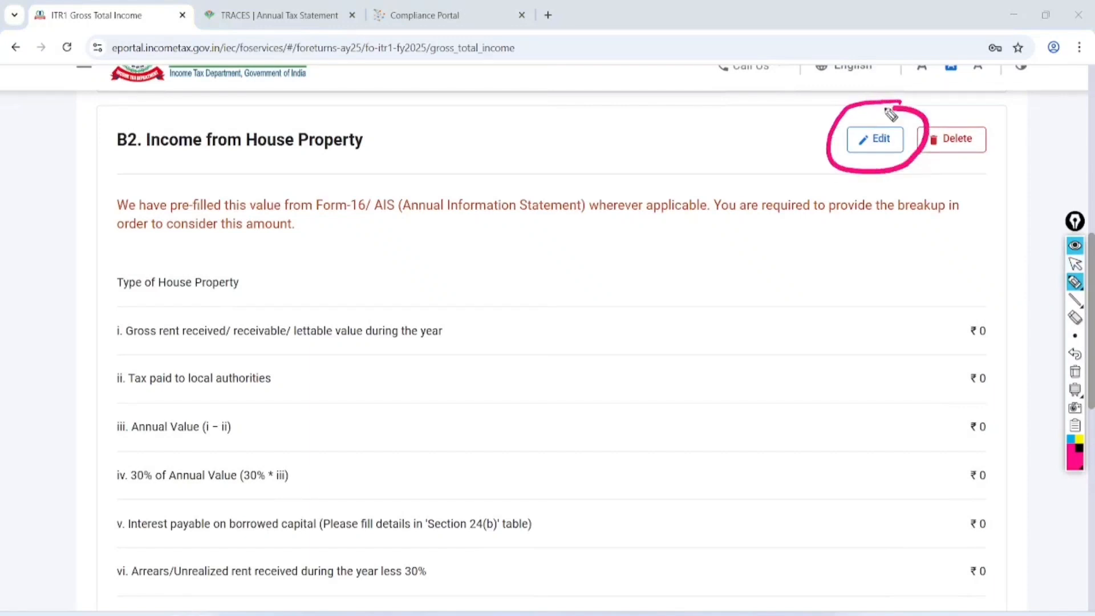
left_click(1075, 371)
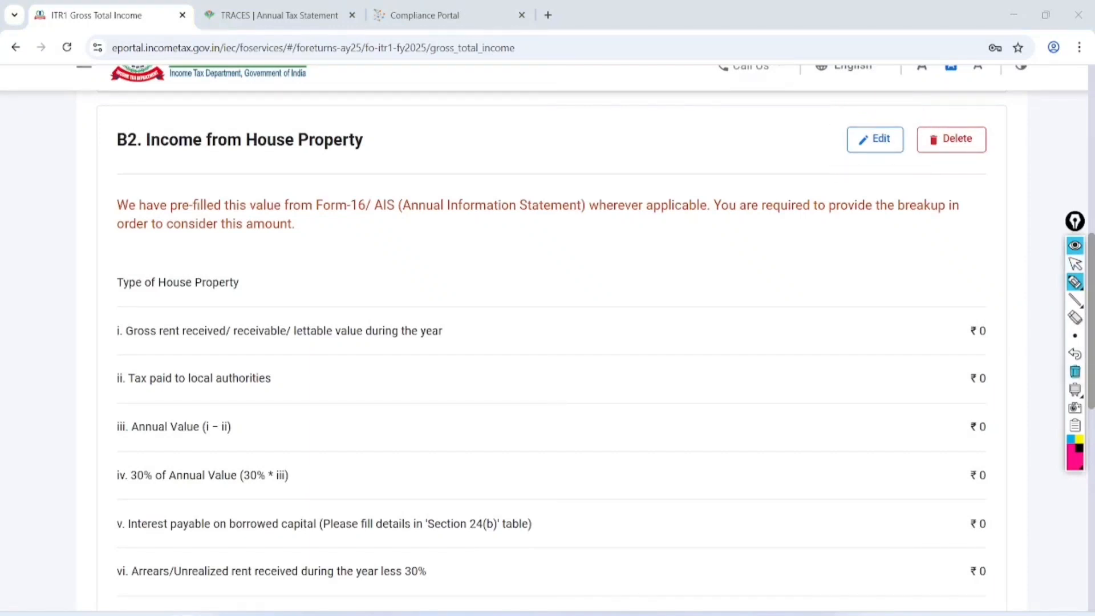
Try entering a Let Out house property with a gross rent of 1000 under B2. Income from House Property
left_click(877, 139)
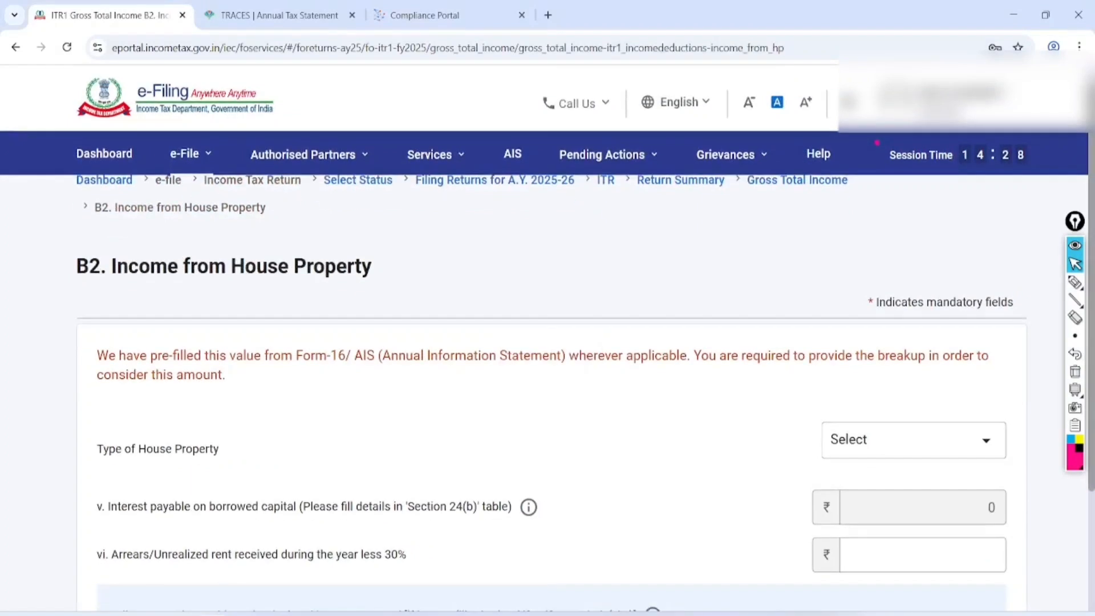
left_click(914, 440)
left_click(947, 554)
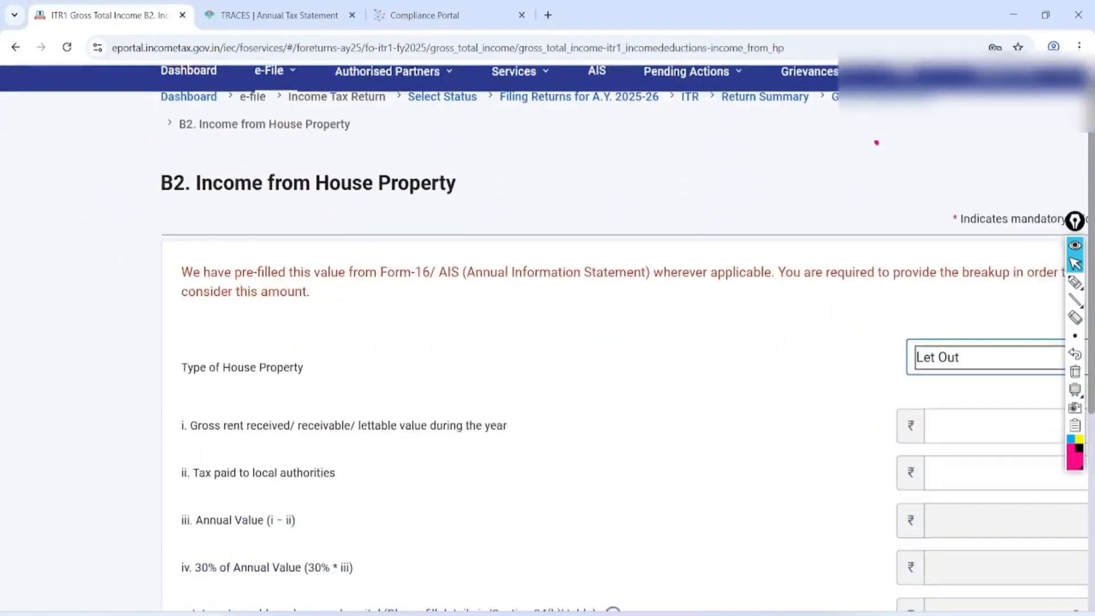
left_click(997, 416)
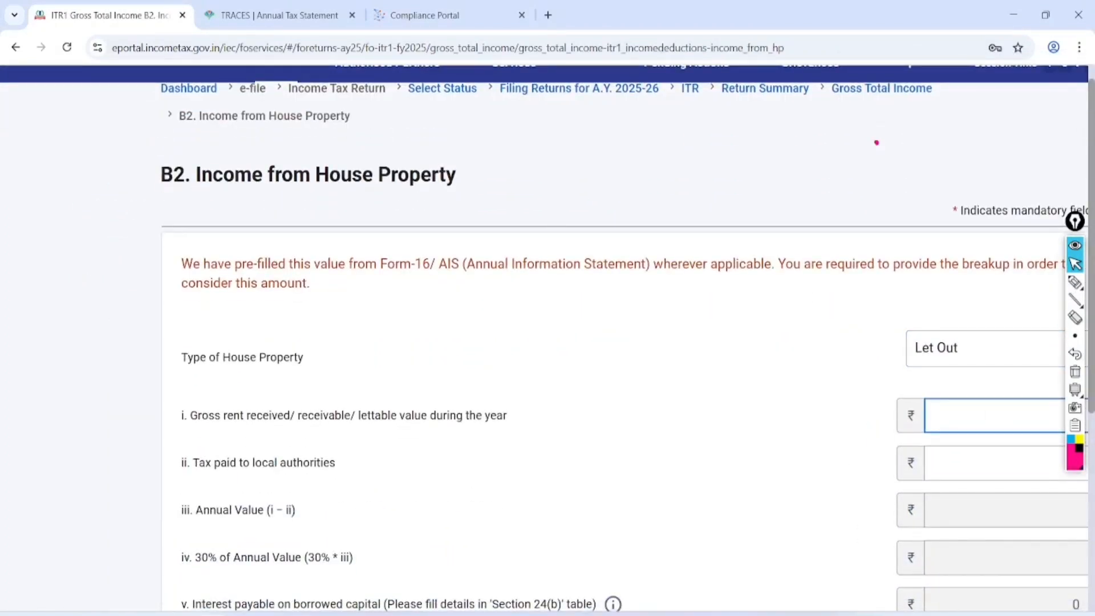
type("1000")
scroll(547, 343, "down", 3)
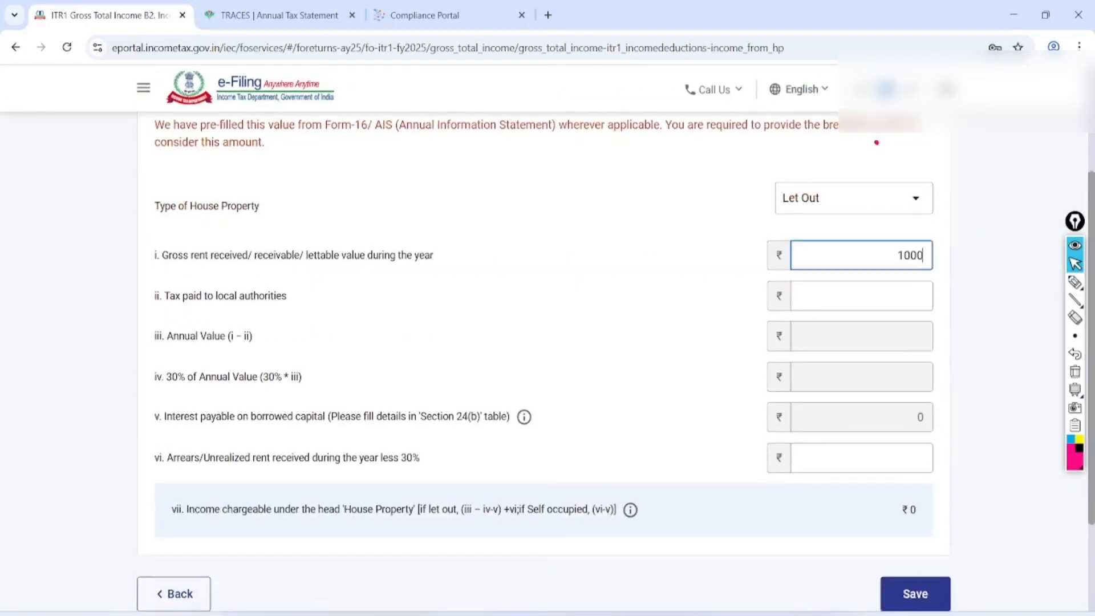
scroll(547, 342, "down", 1)
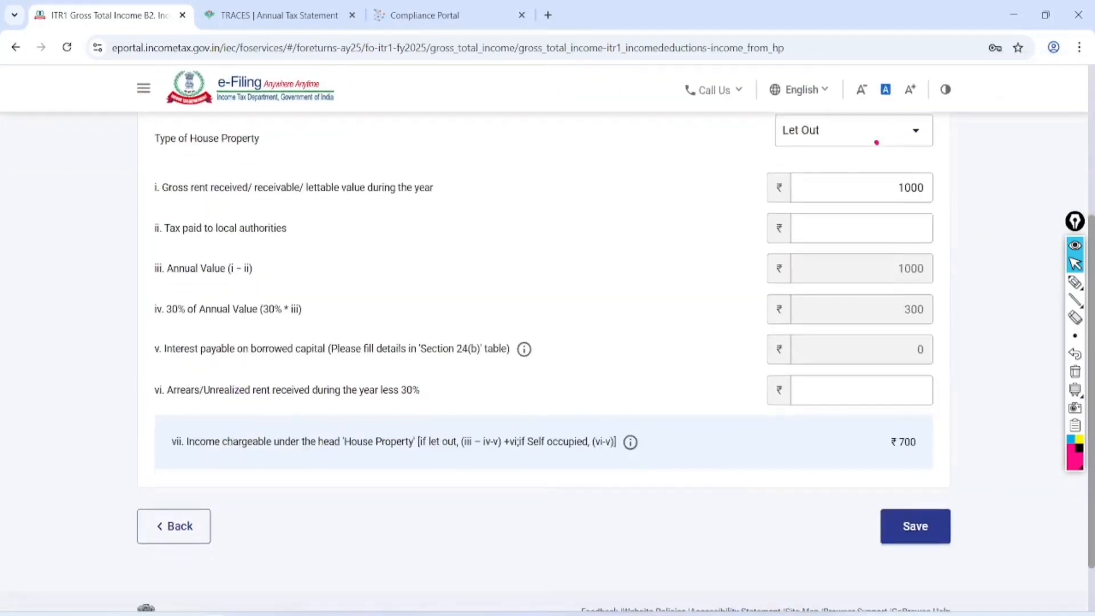
left_click(915, 525)
Expand the B3. Income from Other Sources section to show its interest breakup
scroll(877, 143, "down", 10)
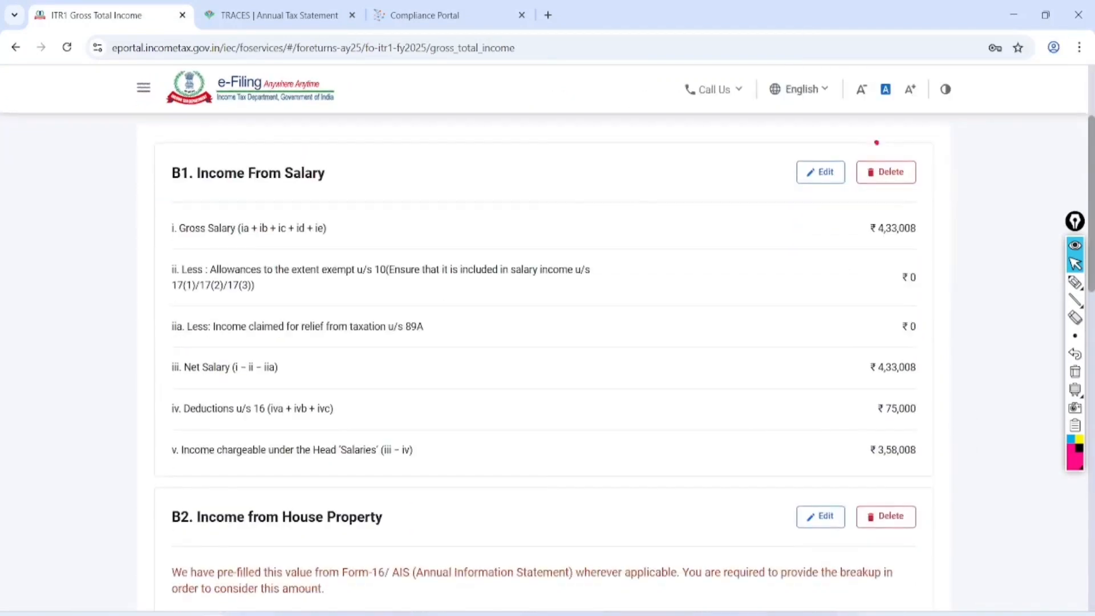
scroll(547, 342, "down", 4)
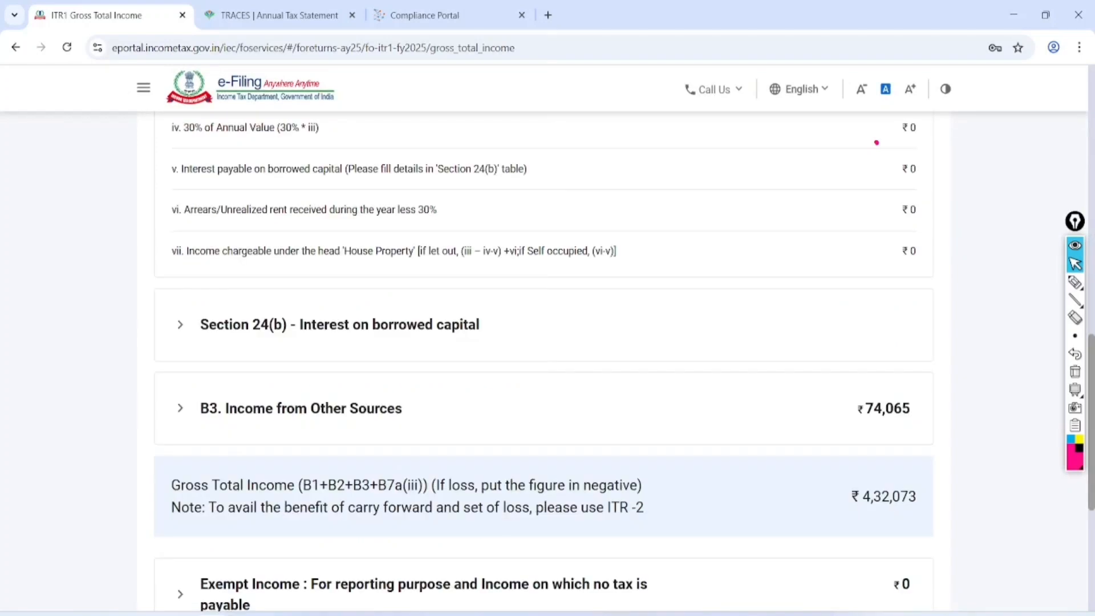
scroll(547, 445, "up", 1)
scroll(850, 491, "up", 1)
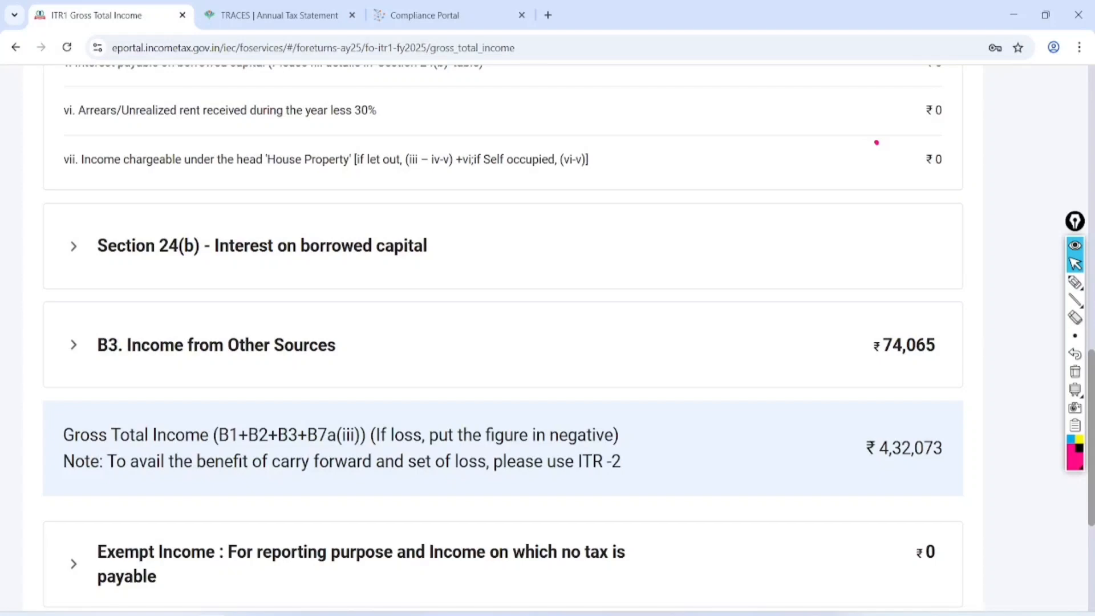
left_click(74, 344)
scroll(503, 344, "down", 3)
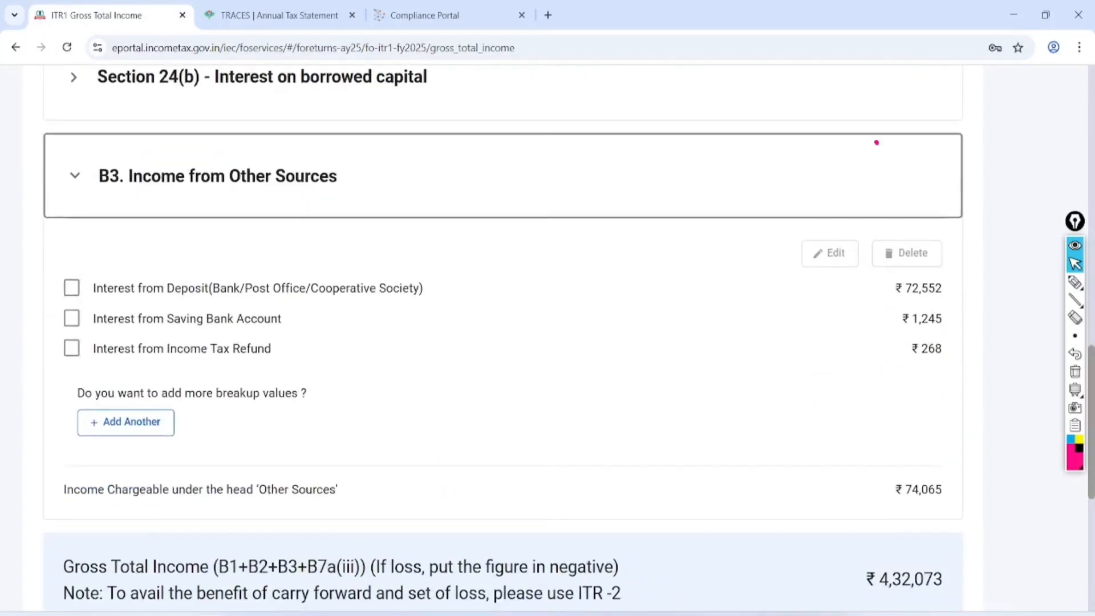
Mark the income tax refund interest and the savings account interest with the pen, and clear all marks
left_click(1075, 283)
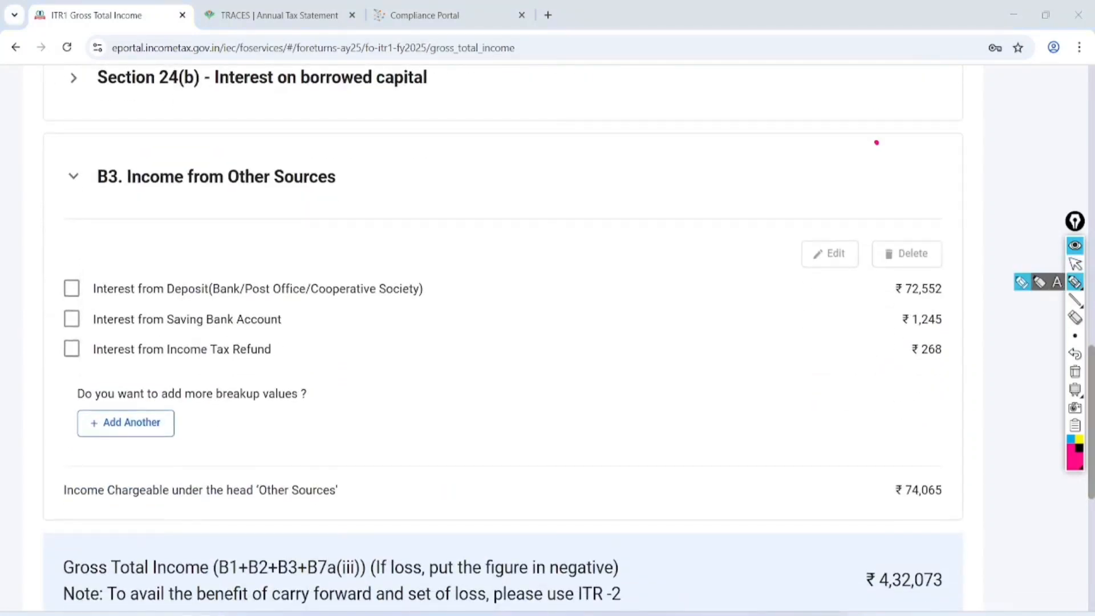
mouse_move(68, 369)
left_mouse_down()
mouse_move(247, 375)
mouse_move(260, 339)
mouse_move(137, 335)
mouse_move(87, 365)
mouse_move(91, 377)
left_mouse_up()
left_click_drag(908, 368, 955, 374)
mouse_move(299, 320)
left_mouse_down()
mouse_move(863, 318)
mouse_move(866, 336)
left_mouse_up()
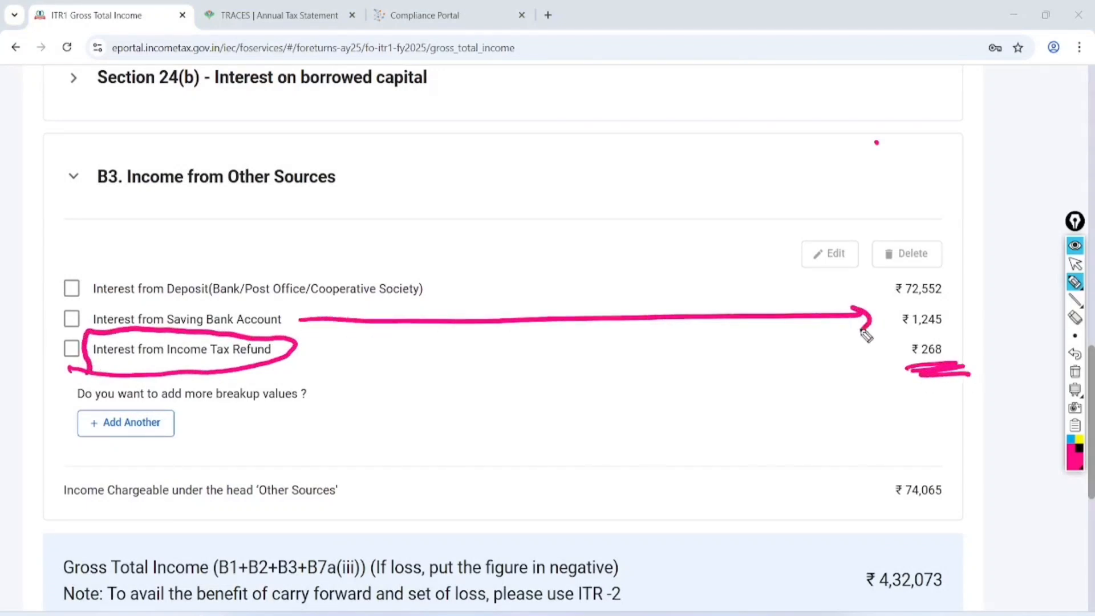
left_click(1075, 264)
left_click(1075, 371)
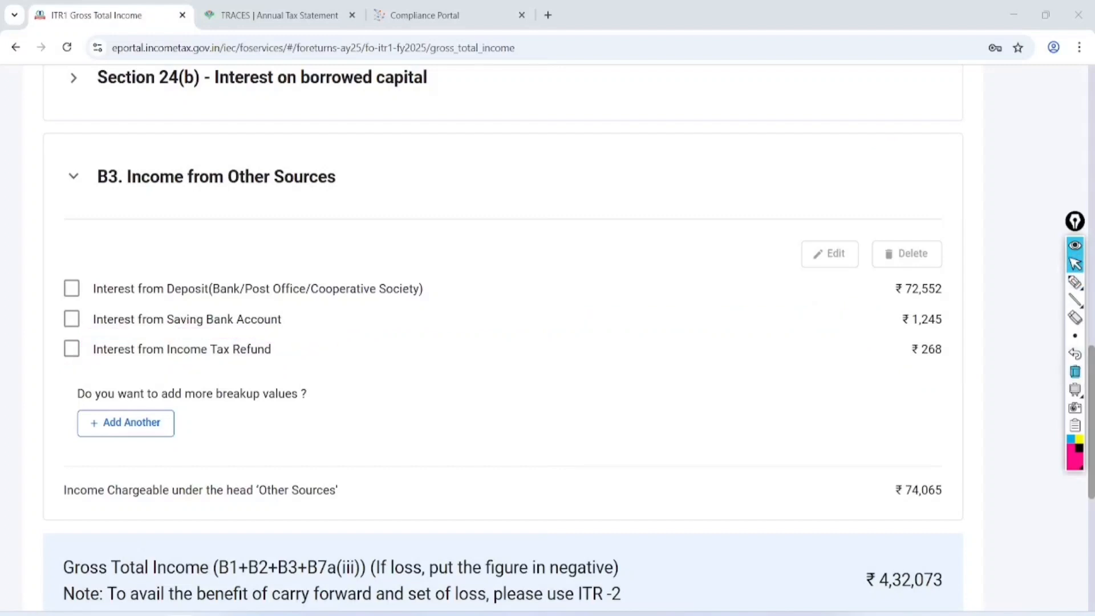
Switch to the Compliance Portal, circle the Interest from savings bank row in the TIS with the pen and clear the mark
left_click(429, 18)
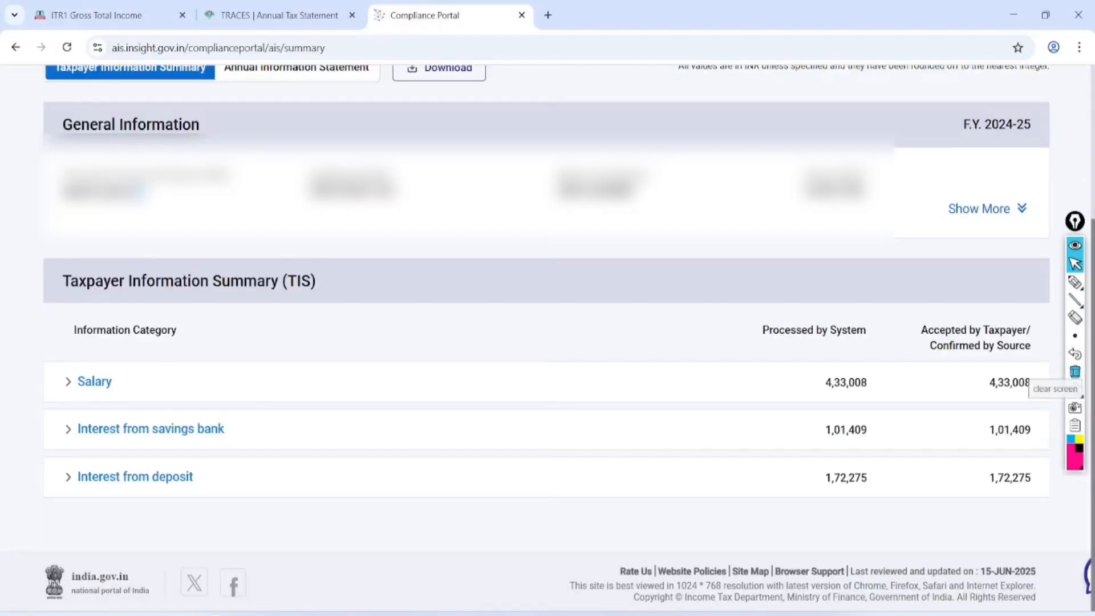
left_click(1075, 282)
mouse_move(39, 446)
left_mouse_down()
mouse_move(720, 446)
mouse_move(896, 433)
mouse_move(506, 396)
mouse_move(78, 408)
mouse_move(48, 460)
left_mouse_up()
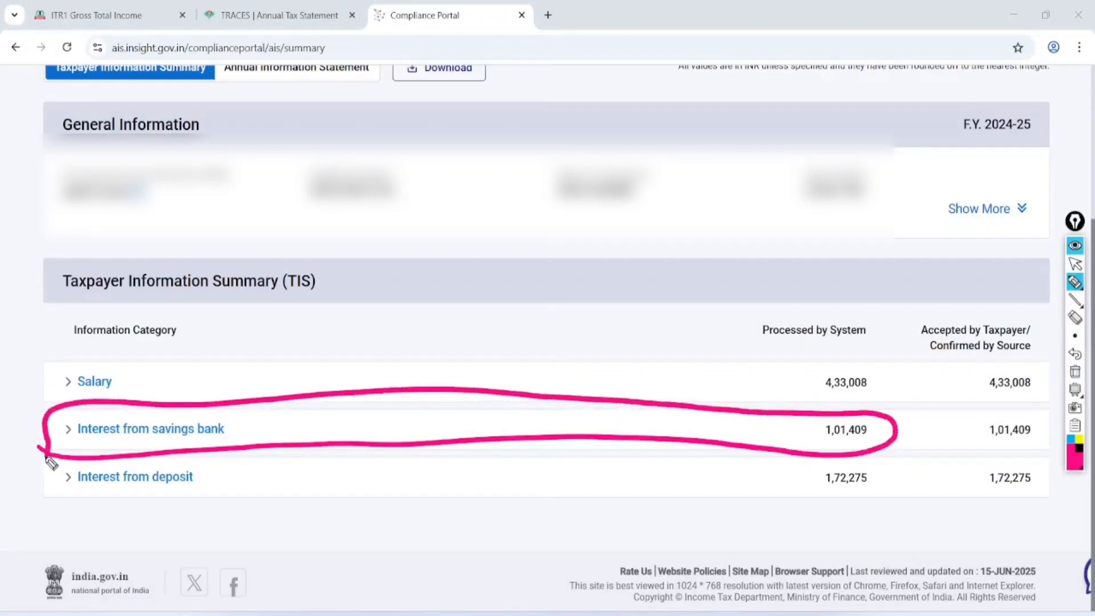
left_click(1075, 371)
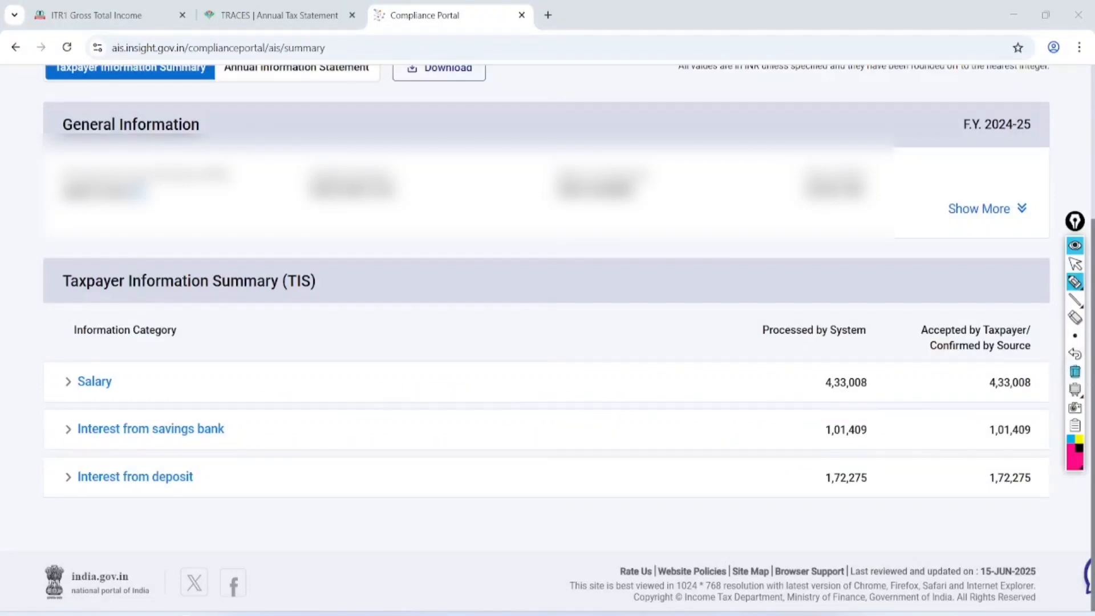
left_click(1075, 264)
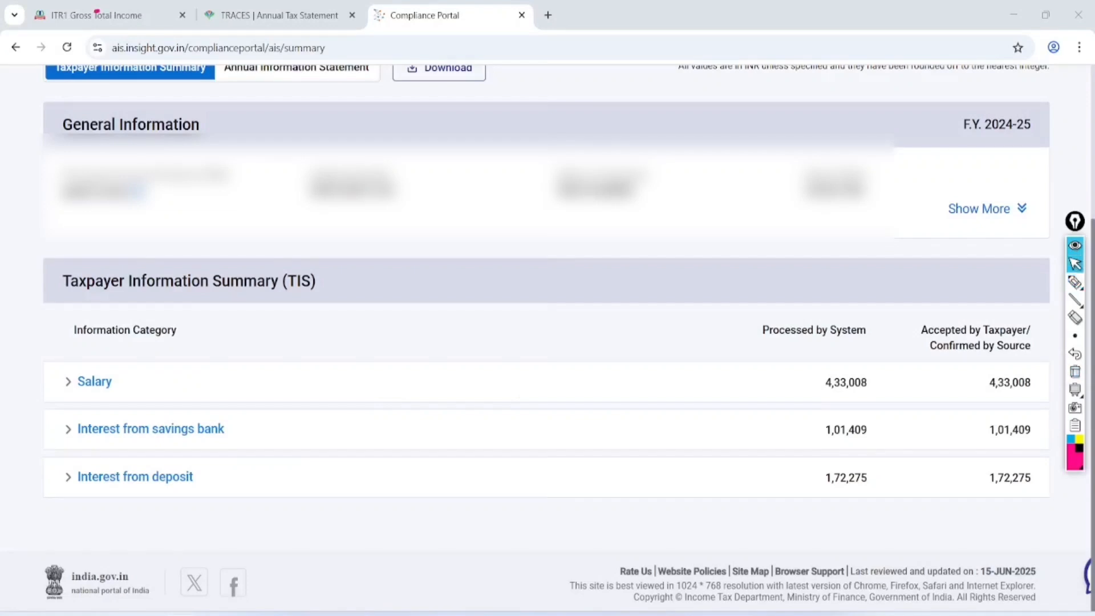
In the ITR-1 return, set the Interest from Saving Bank Account amount to 101409 and save it
left_click(98, 14)
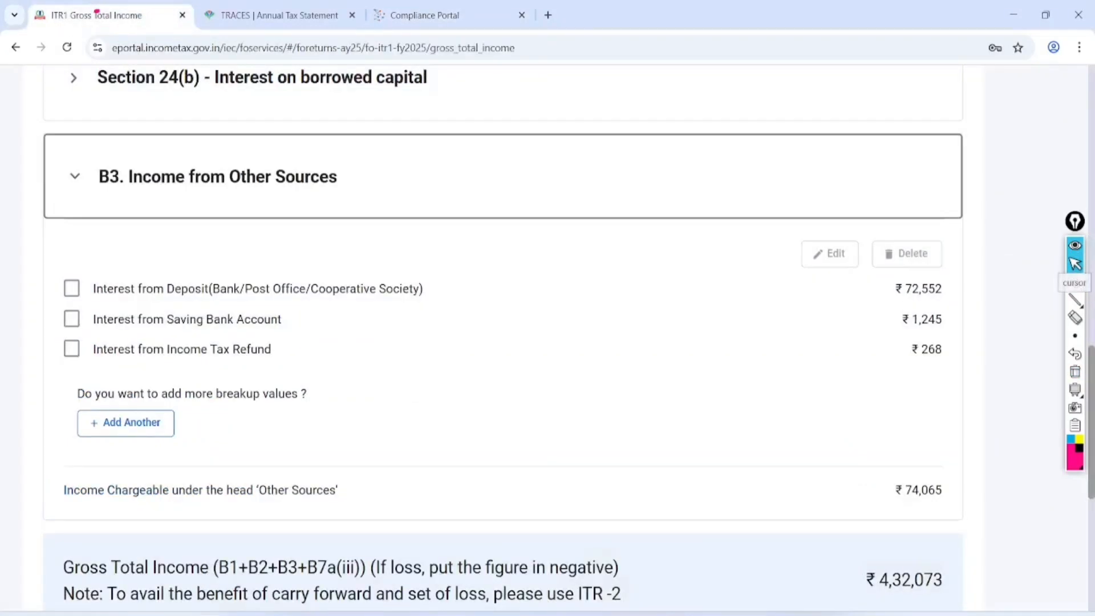
left_click(72, 319)
left_click(830, 254)
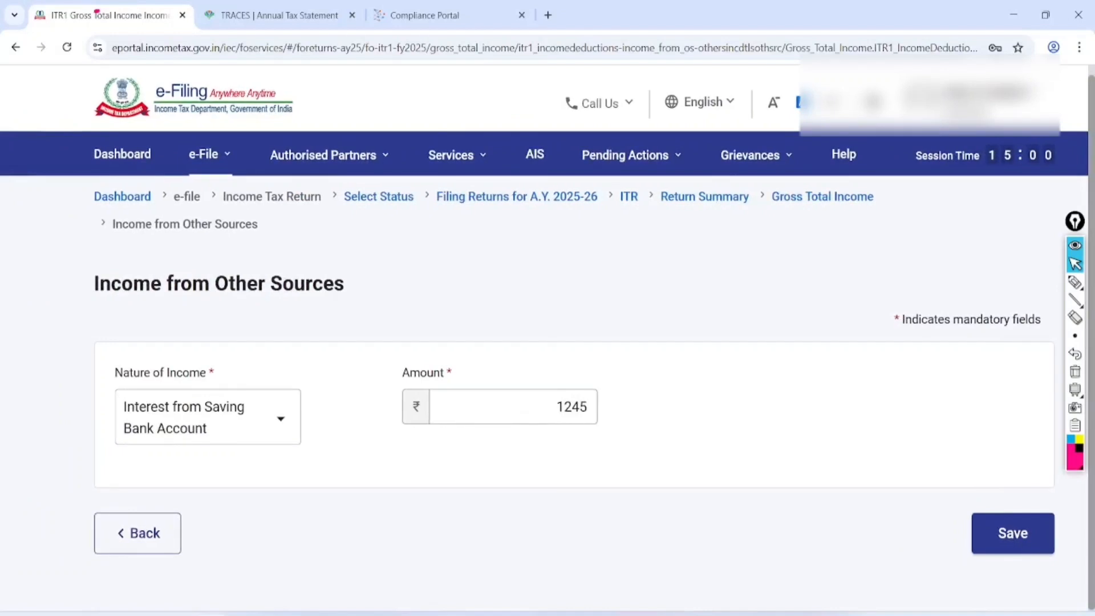
left_click(562, 412)
key("BackSpace")
key("BackSpace")
key("BackSpace")
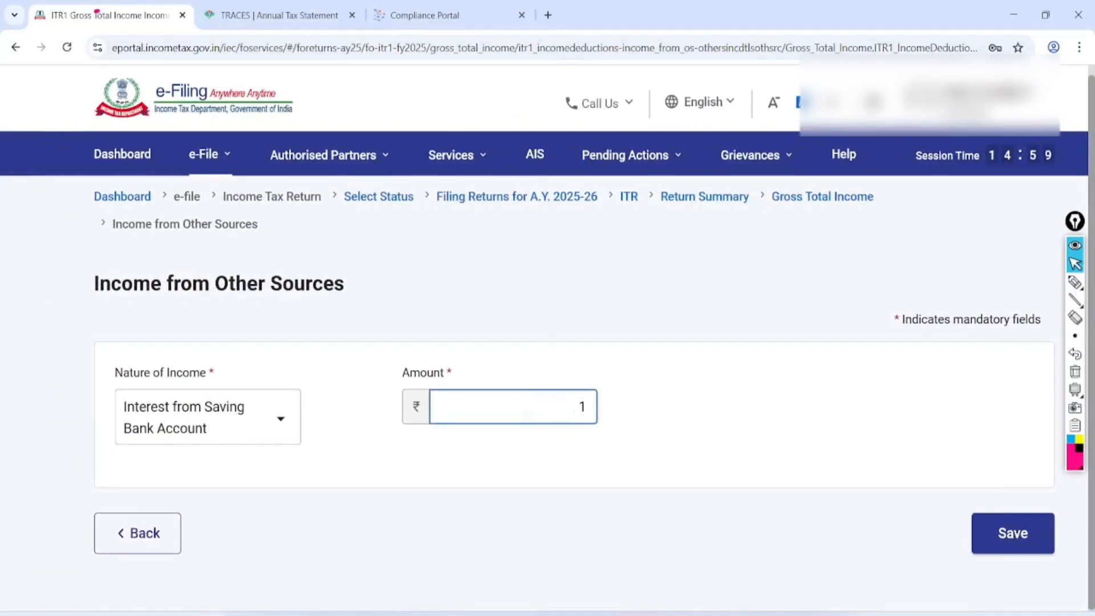
type("01409")
left_click(1013, 533)
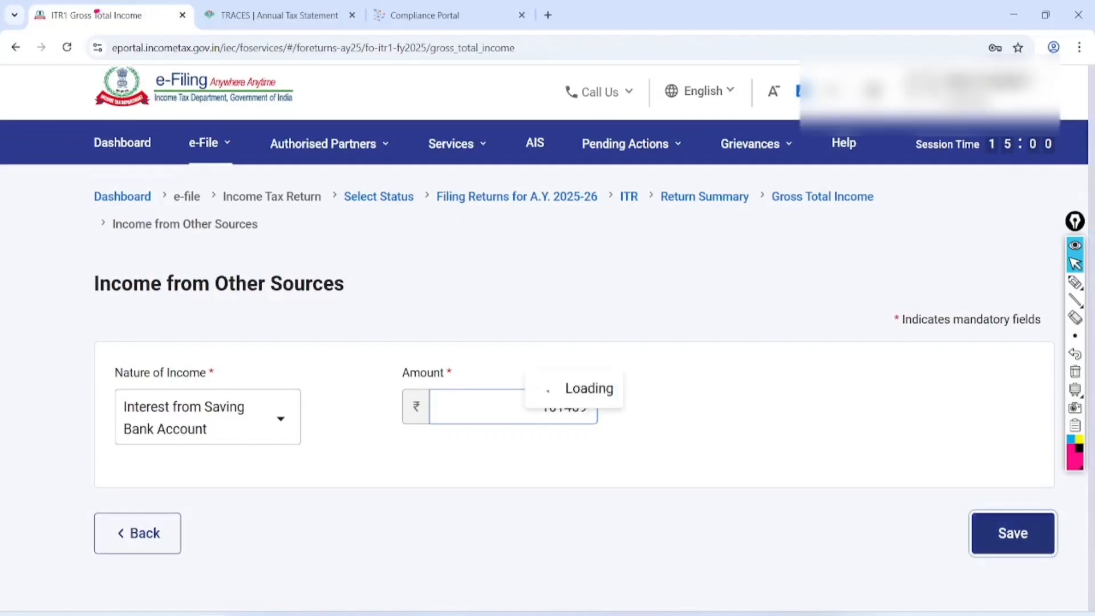
scroll(547, 342, "down", 3)
scroll(547, 343, "down", 3)
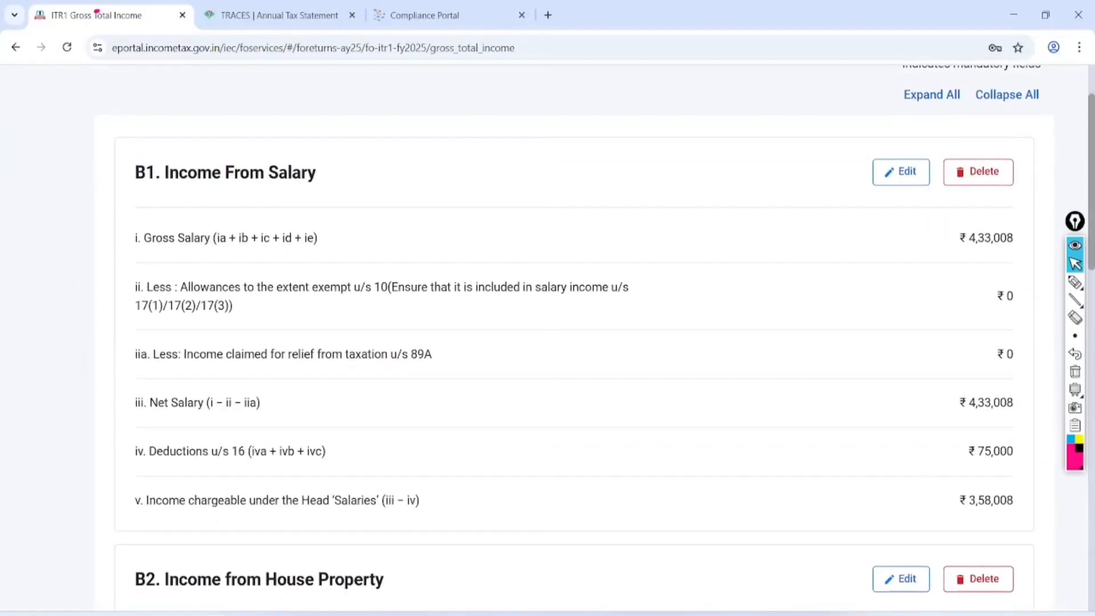
Switch to the Compliance Portal, circle the Interest from deposit row in the TIS with the pen and clear the mark
left_click(445, 16)
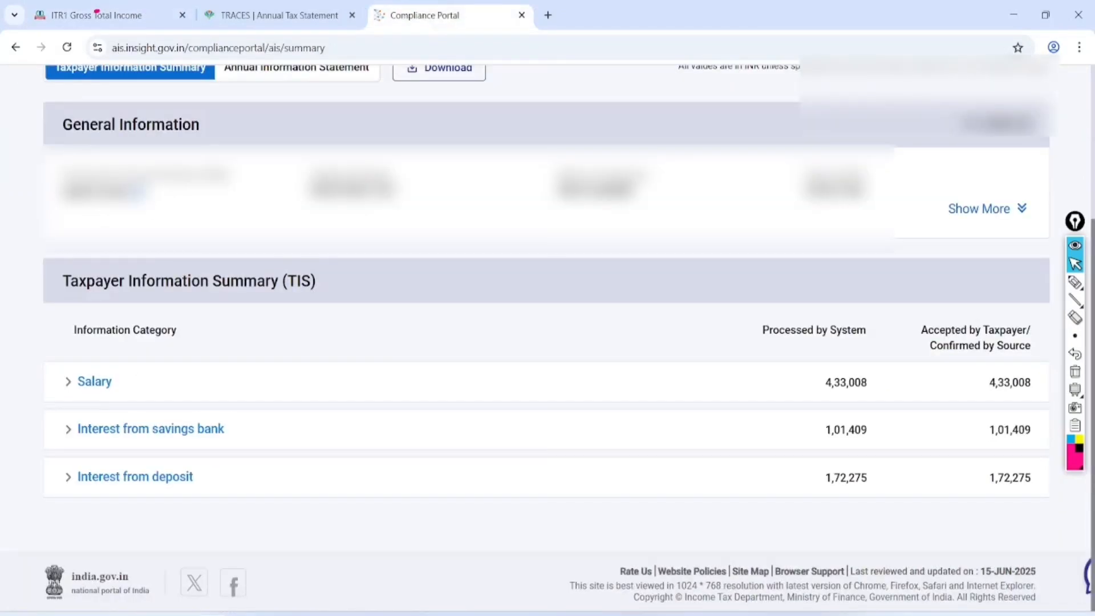
left_click(1075, 282)
mouse_move(44, 500)
left_mouse_down()
mouse_move(152, 513)
mouse_move(748, 523)
mouse_move(838, 457)
mouse_move(147, 450)
mouse_move(63, 516)
left_mouse_up()
left_click(1075, 264)
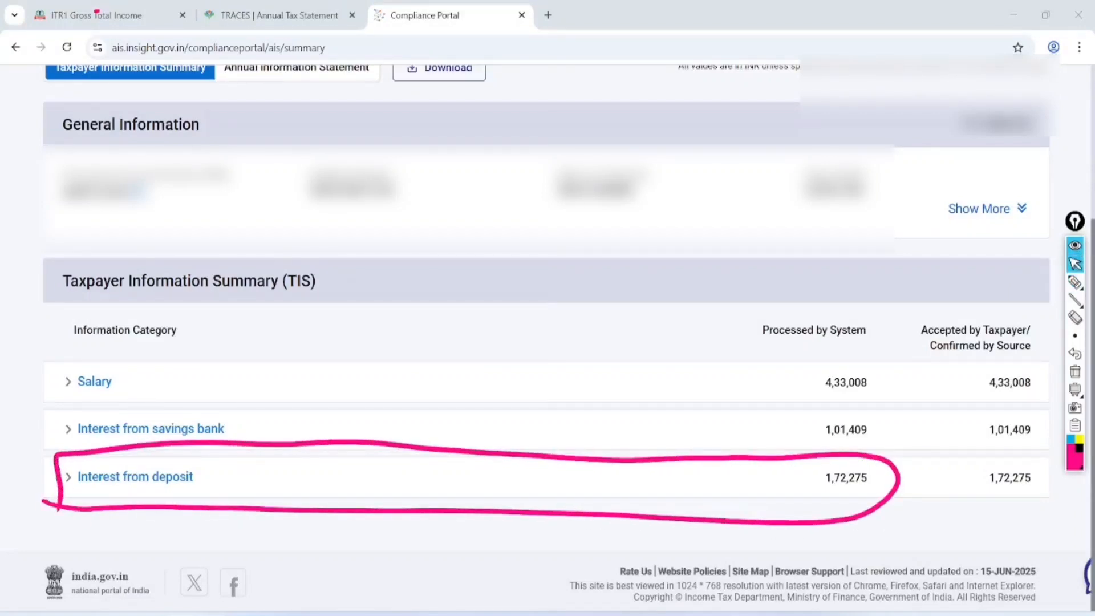
left_click(1075, 371)
In the ITR-1 return, set the Interest from Deposit amount under Income from Other Sources to 172275 and save it
key("ctrl+1")
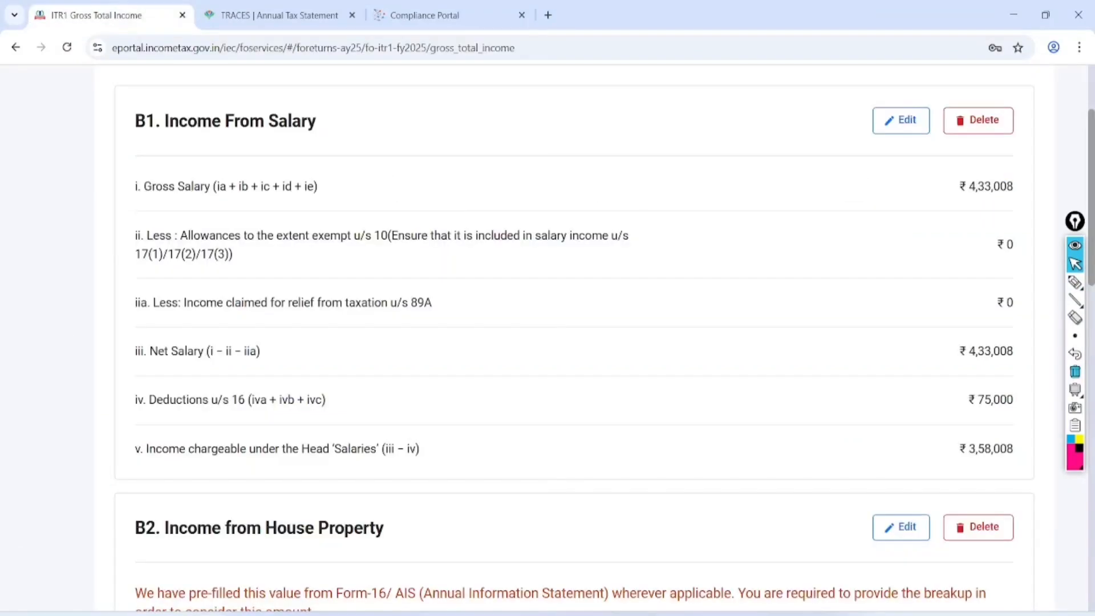
scroll(119, 399, "down", 10)
scroll(574, 337, "down", 5)
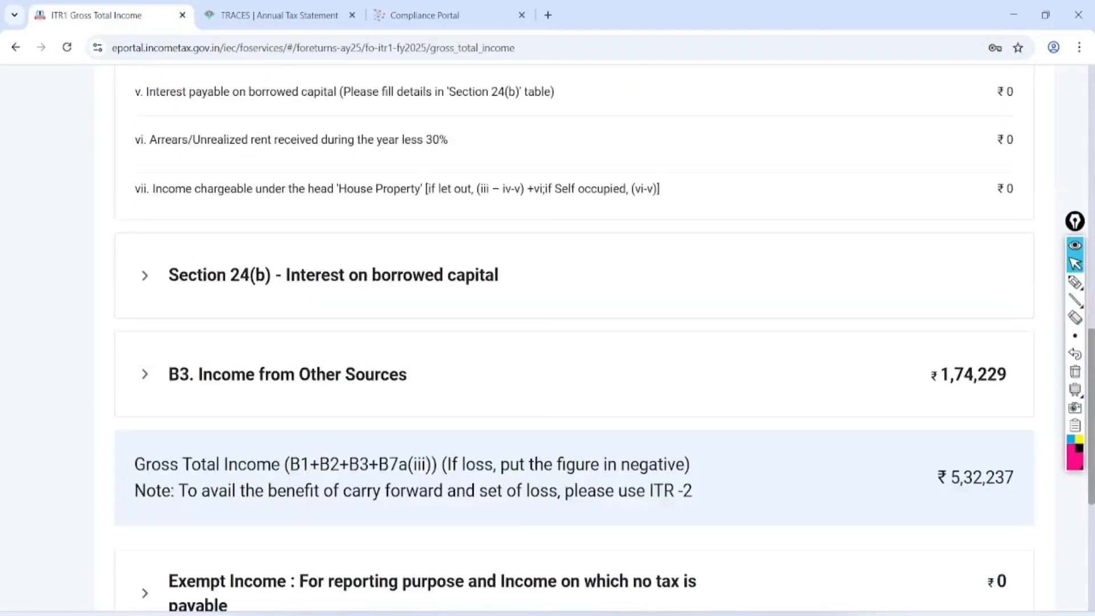
left_click(145, 323)
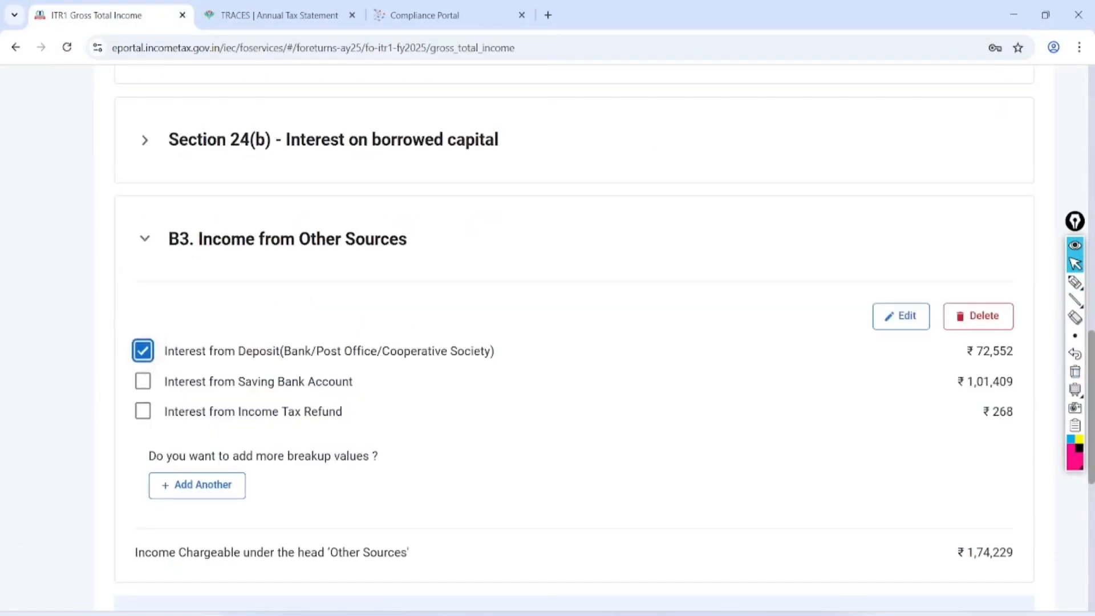
left_click(902, 316)
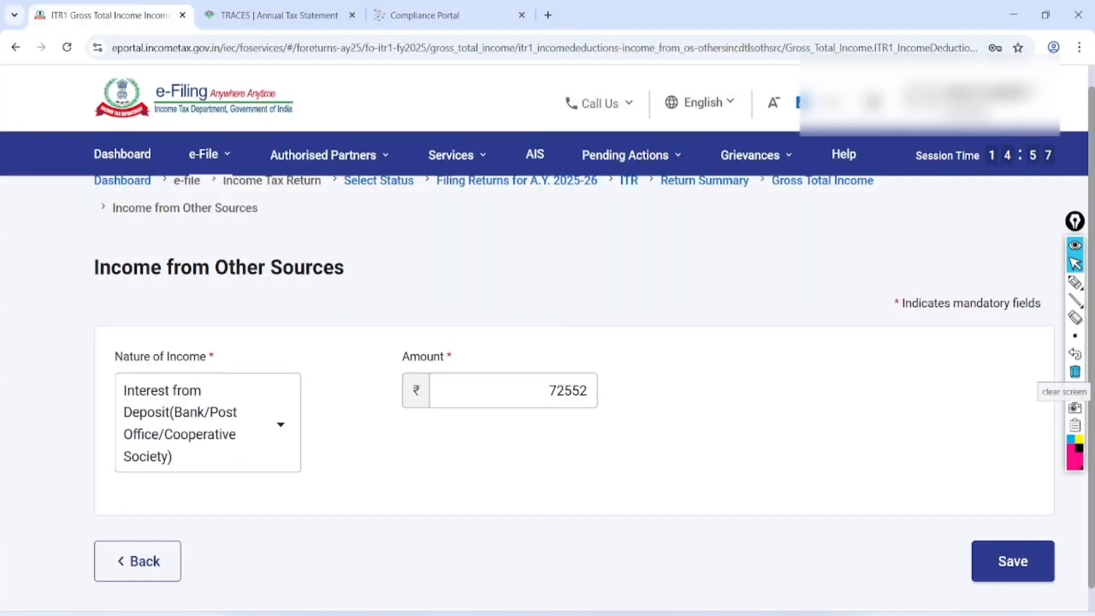
left_click(578, 393)
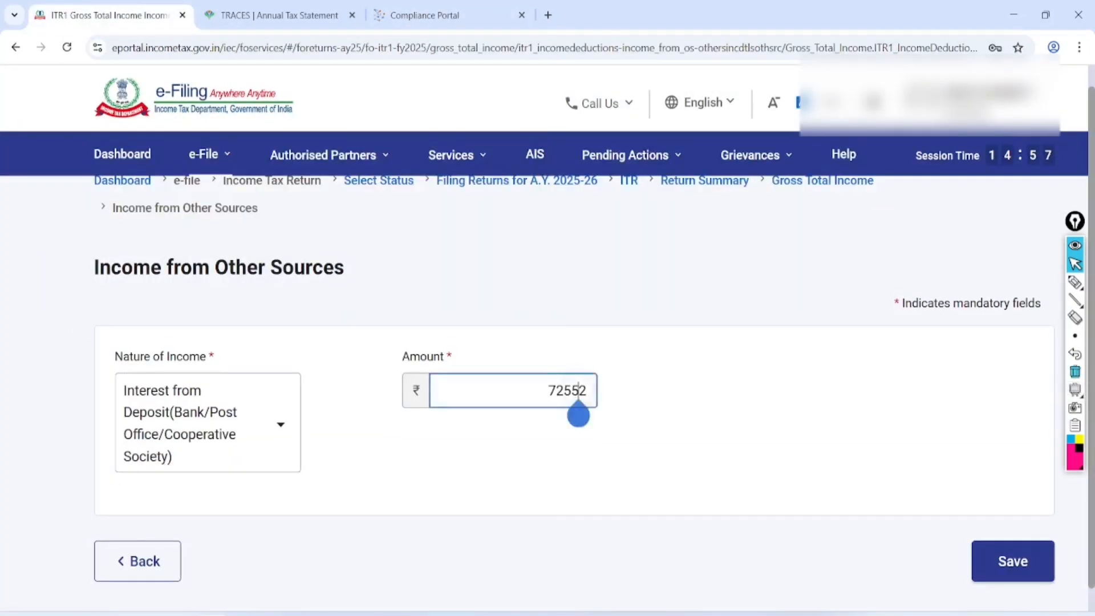
key("Delete")
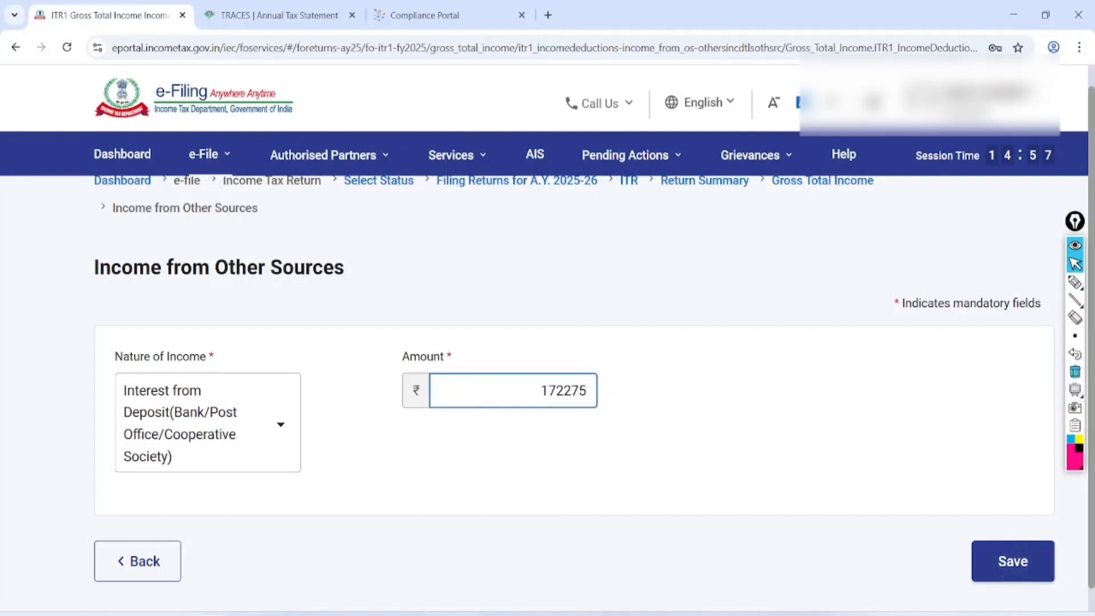
left_click(1013, 561)
Circle the Gross Total Income amount and the Exempt Income heading with the pen, and write PPF beside the heading
scroll(548, 343, "down", 12)
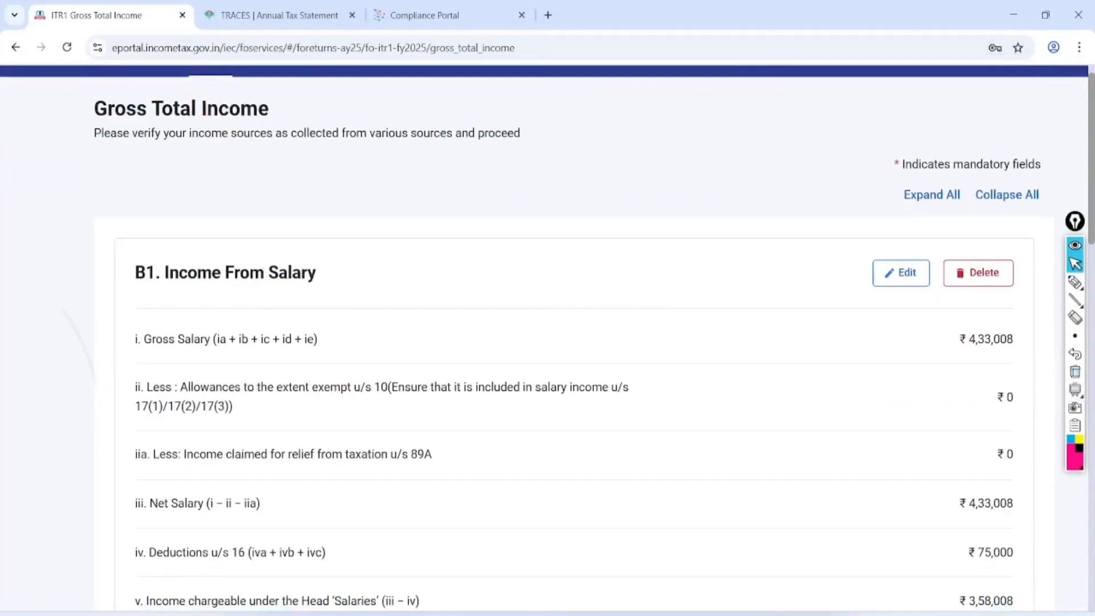
scroll(547, 342, "down", 8)
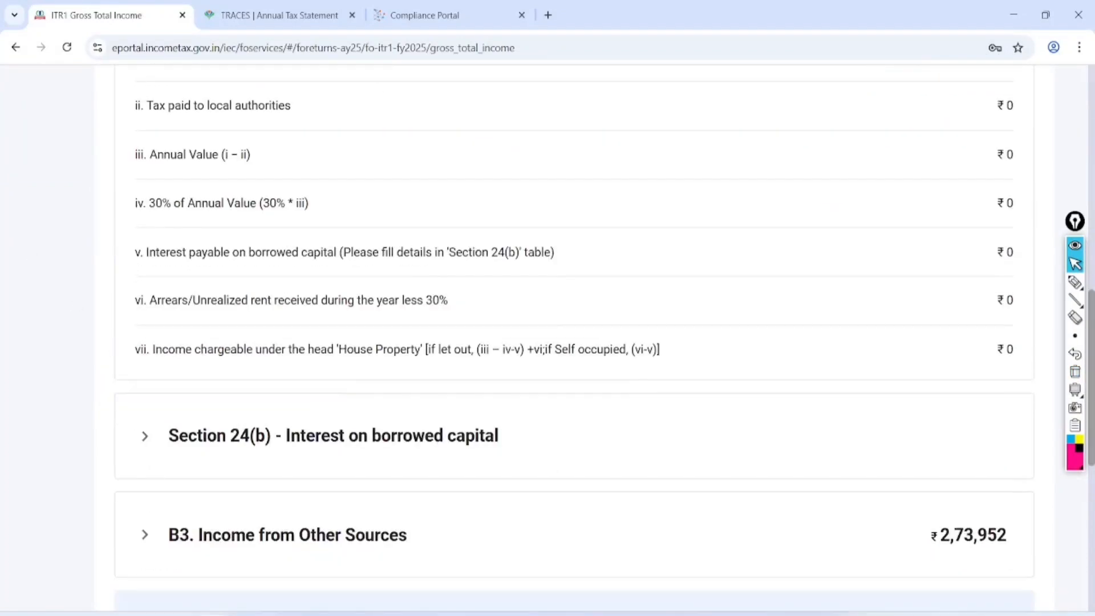
scroll(547, 342, "down", 4)
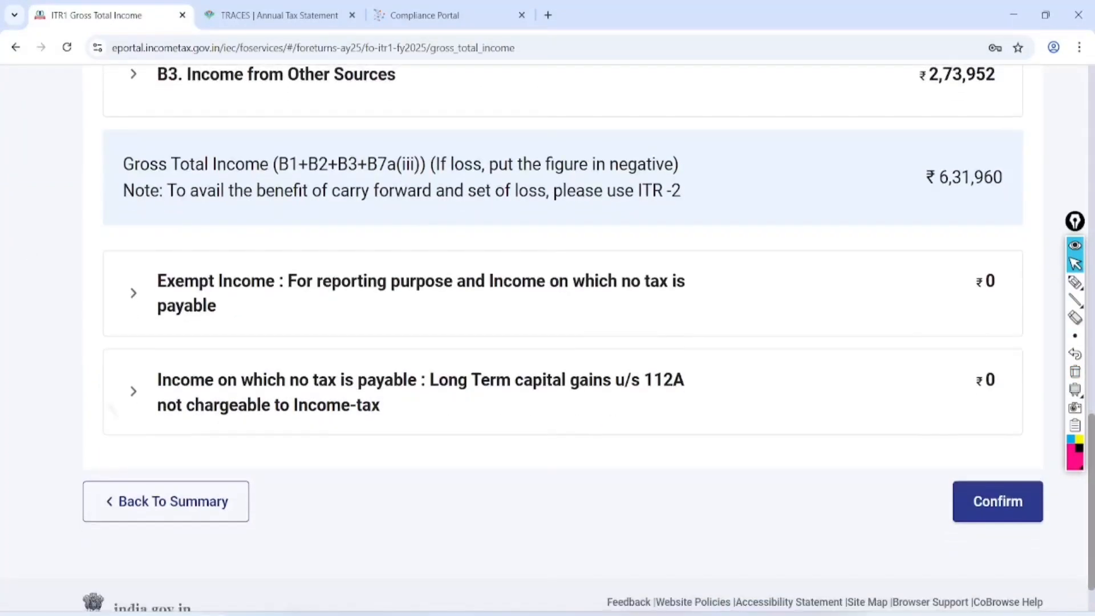
scroll(547, 342, "up", 1)
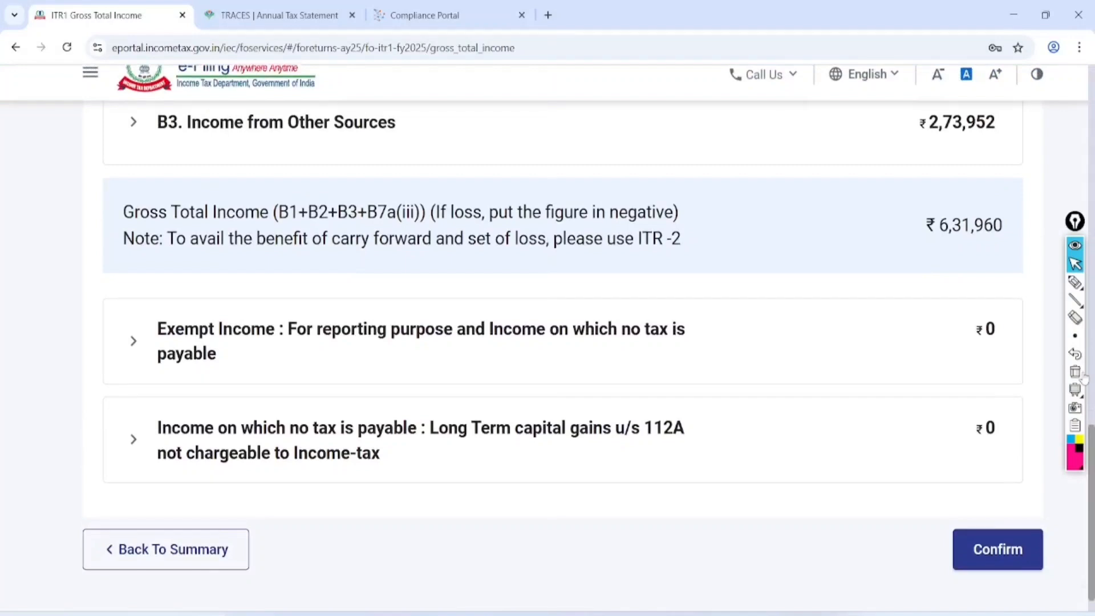
left_click(1075, 282)
mouse_move(1003, 174)
left_mouse_down()
mouse_move(1021, 262)
mouse_move(1022, 215)
mouse_move(917, 205)
left_mouse_up()
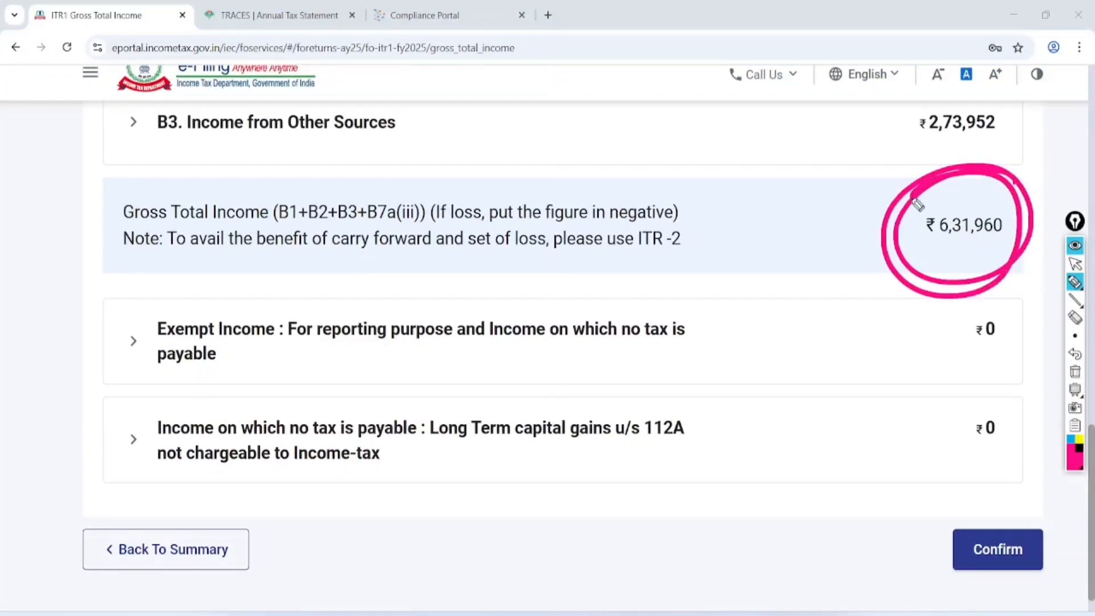
left_click_drag(242, 288, 245, 286)
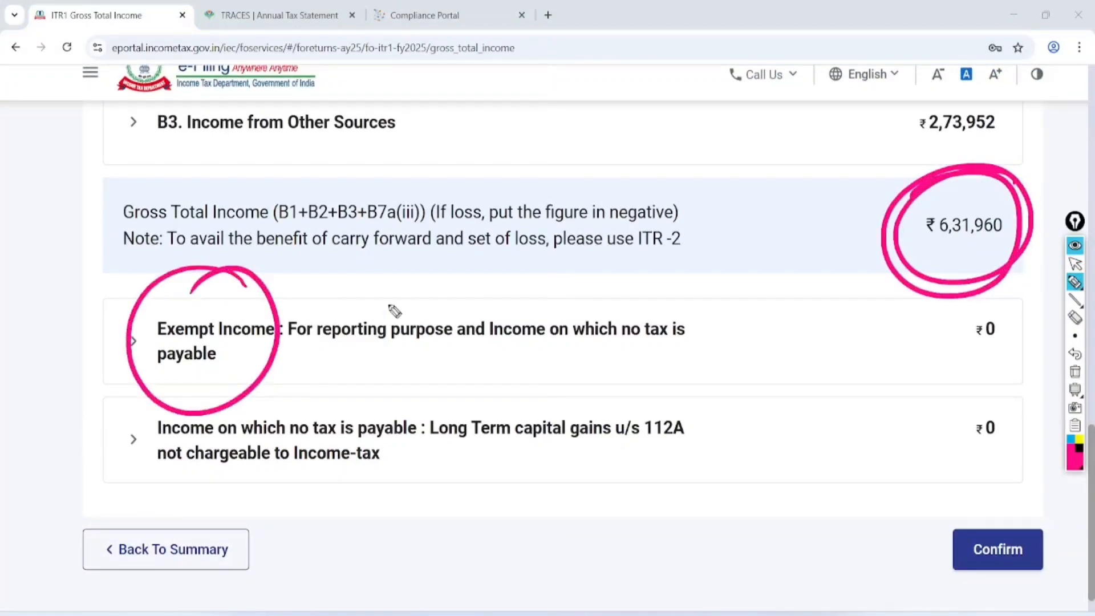
mouse_move(402, 376)
left_mouse_down()
mouse_move(390, 331)
mouse_move(442, 322)
mouse_move(502, 268)
mouse_move(435, 371)
mouse_move(552, 346)
left_mouse_up()
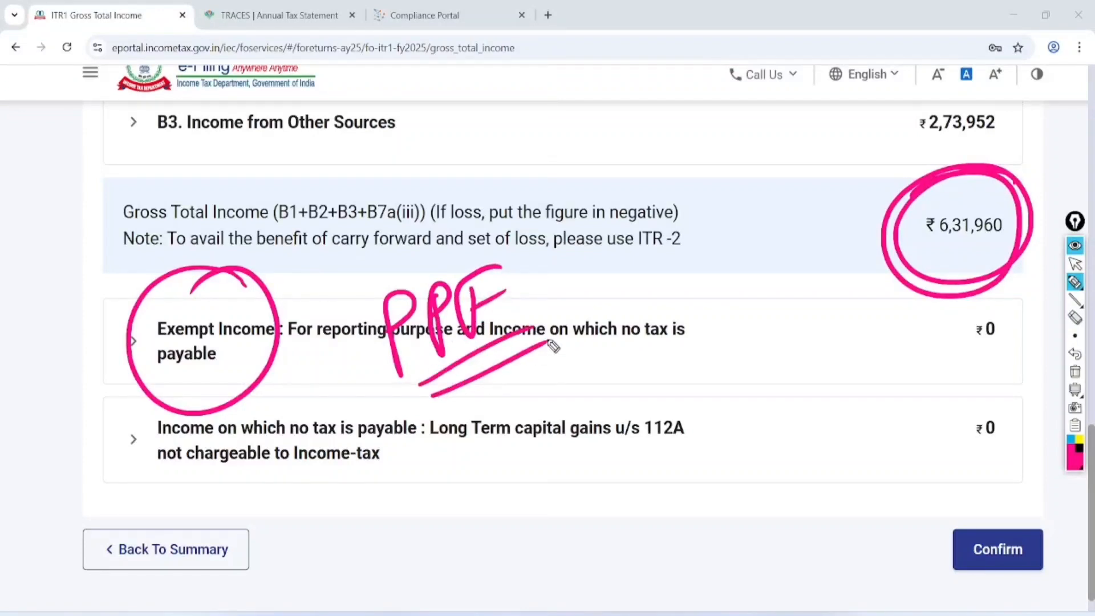
Circle u/s 112A, underline Long Term capital, write 1.25L below it with the pen, and clear all marks
mouse_move(720, 412)
left_mouse_down()
mouse_move(611, 459)
mouse_move(646, 393)
left_mouse_up()
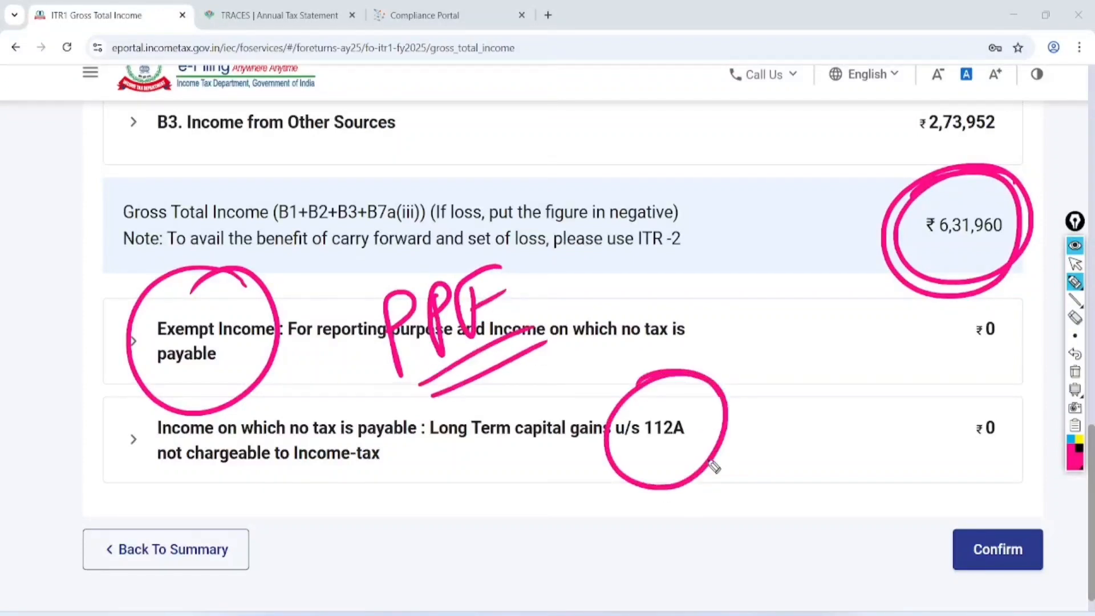
left_click_drag(425, 450, 559, 435)
left_click_drag(439, 473, 550, 448)
left_click_drag(476, 516, 491, 554)
left_click(502, 536)
mouse_move(499, 501)
left_mouse_down()
mouse_move(519, 499)
mouse_move(542, 529)
left_mouse_up()
left_click_drag(556, 471, 542, 526)
mouse_move(561, 470)
left_mouse_down()
mouse_move(599, 506)
mouse_move(636, 485)
left_mouse_up()
mouse_move(528, 568)
left_mouse_down()
mouse_move(630, 525)
mouse_move(610, 544)
left_mouse_up()
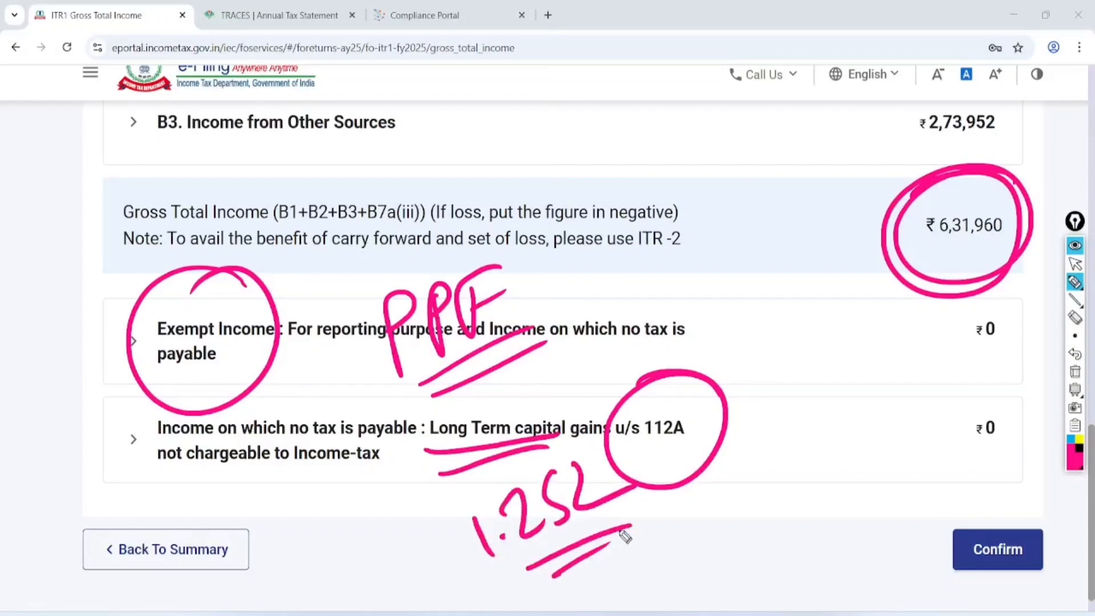
left_click(1075, 264)
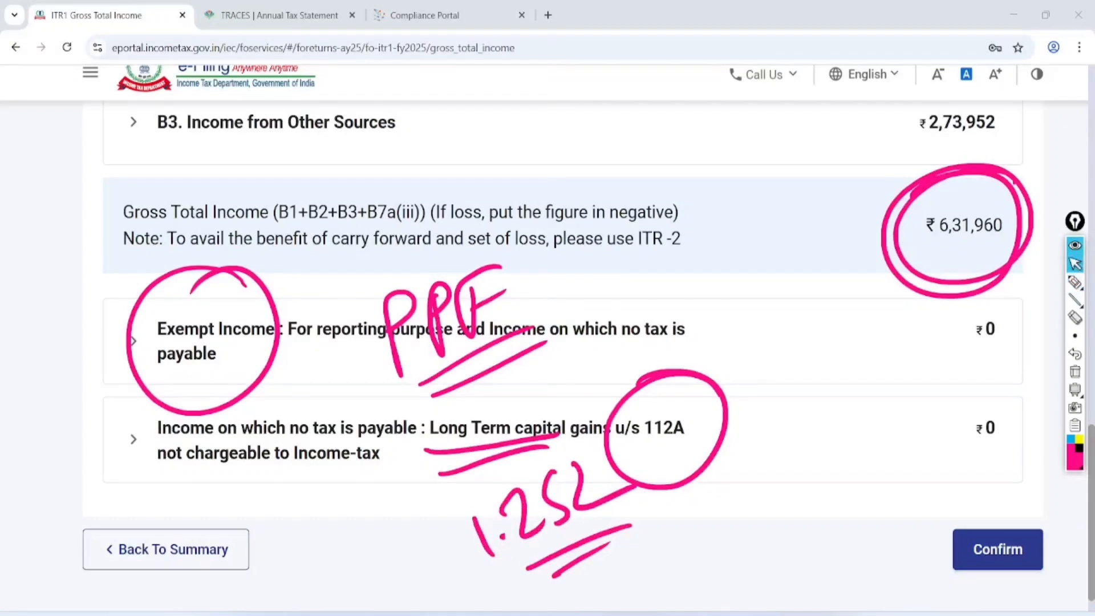
left_click(1075, 372)
Confirm the Gross Total Income and Total Deductions sections, and open the Tax Paid section
left_click(998, 549)
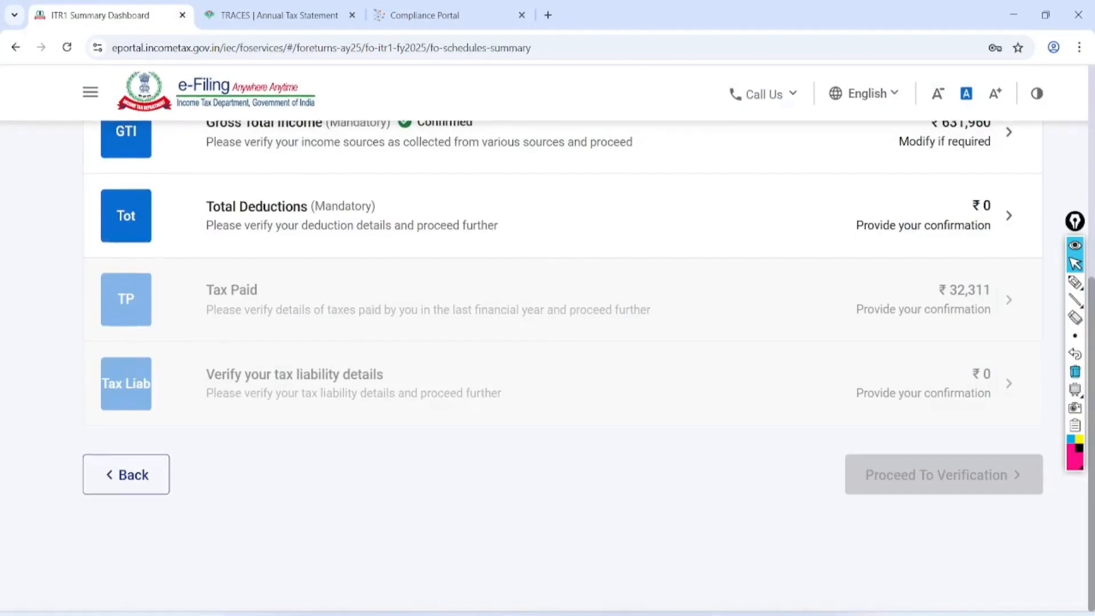
scroll(547, 342, "up", 1)
scroll(548, 342, "down", 1)
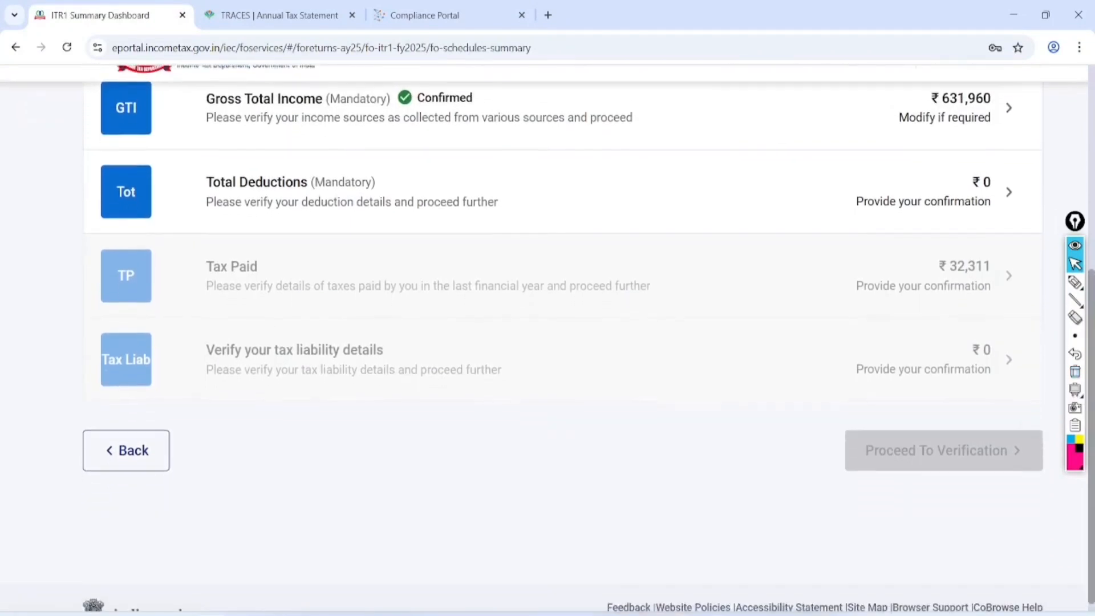
left_click(1008, 191)
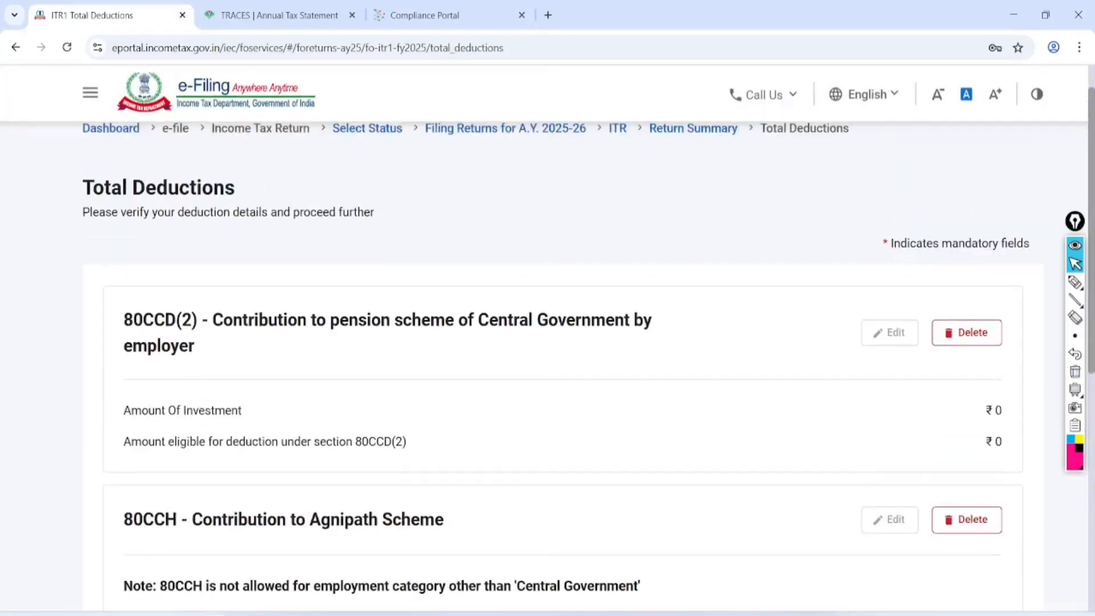
scroll(548, 342, "down", 2)
scroll(547, 342, "down", 8)
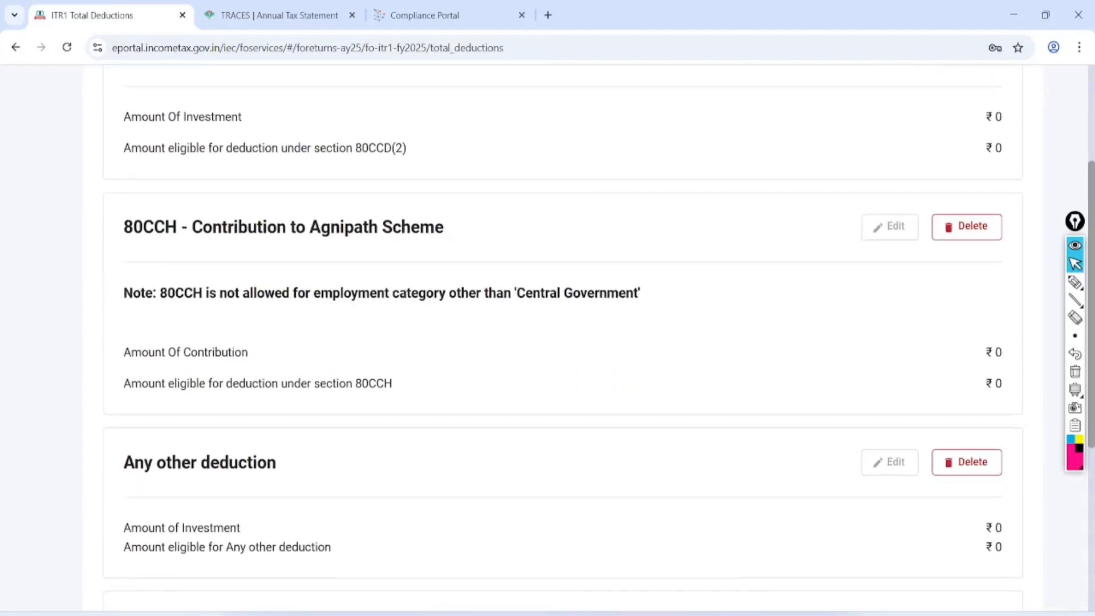
scroll(547, 342, "down", 2)
left_click(998, 433)
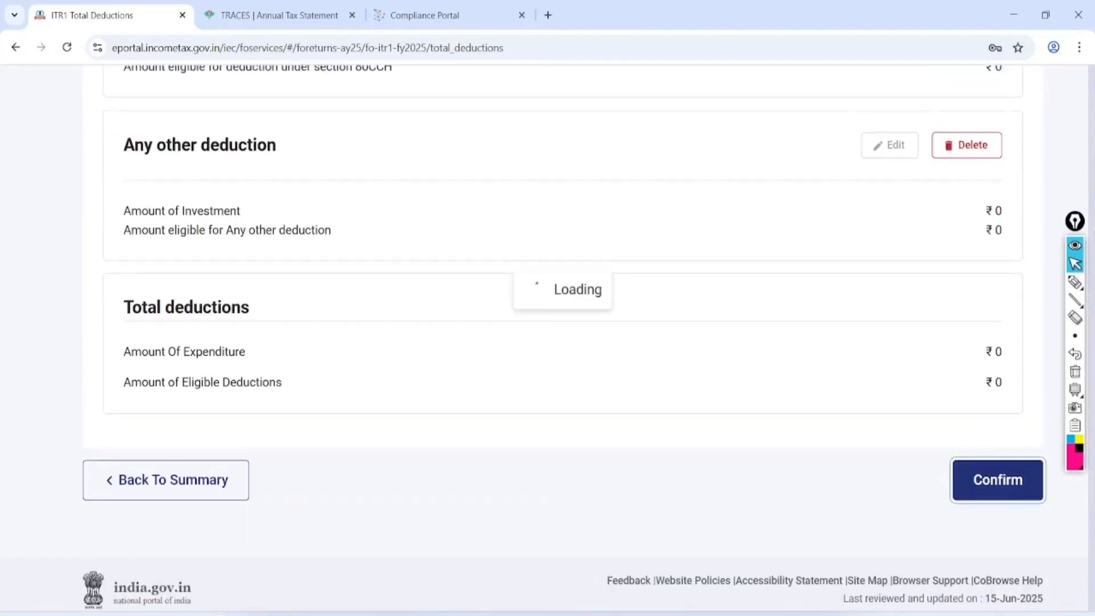
left_click(1009, 300)
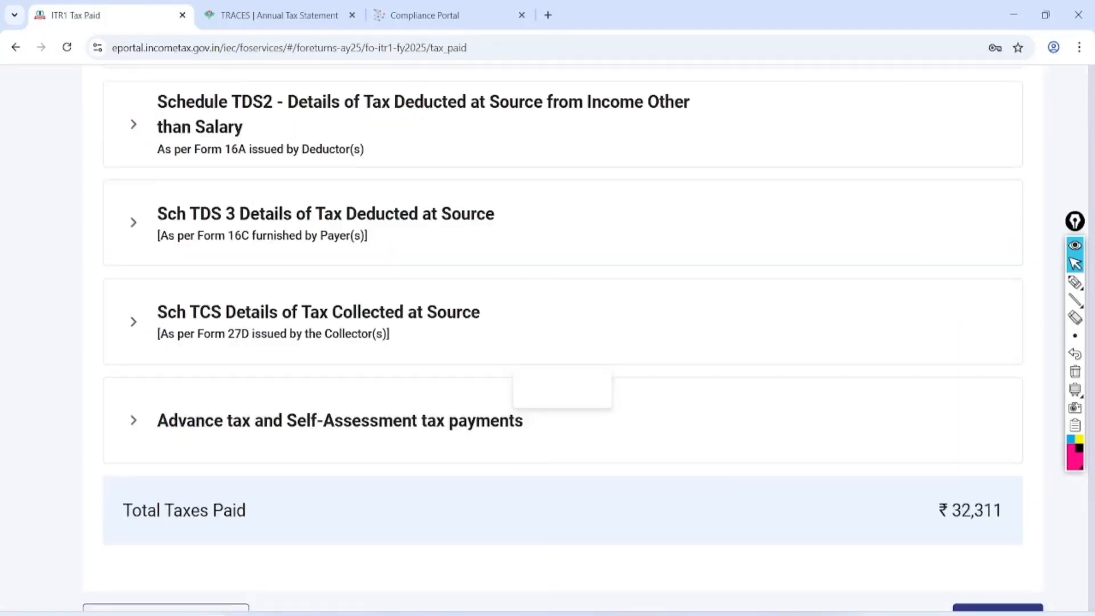
scroll(548, 342, "up", 6)
Switch to Form 26AS in TRACES, continue the session, circle the Part I Total Tax Deducted with the pen and clear the mark
left_click(279, 15)
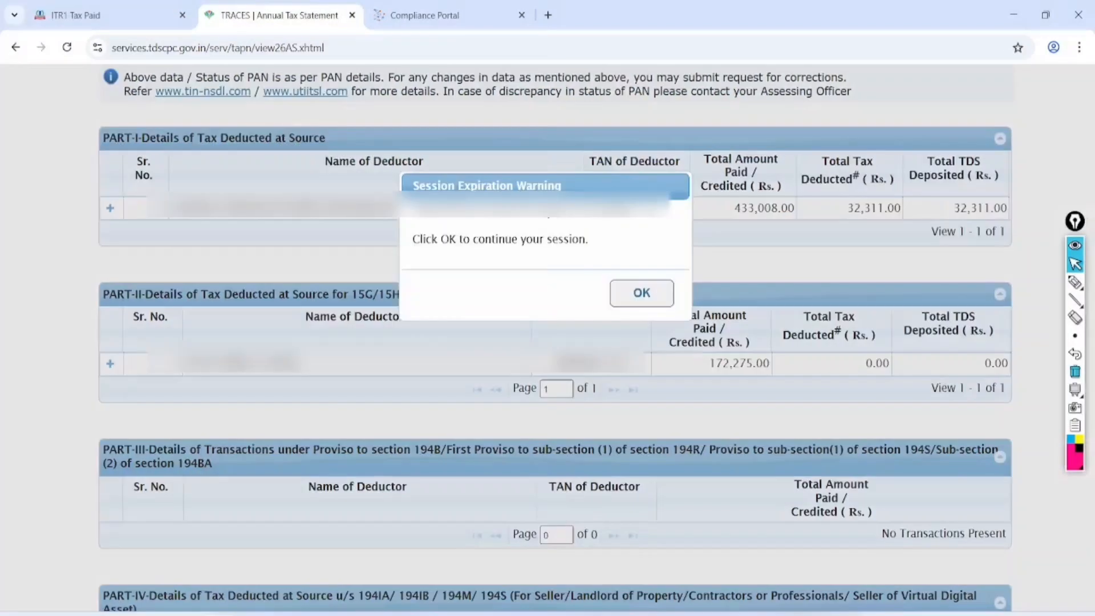
left_click(642, 293)
left_click(1075, 282)
mouse_move(875, 160)
left_mouse_down()
mouse_move(907, 173)
mouse_move(858, 168)
left_mouse_up()
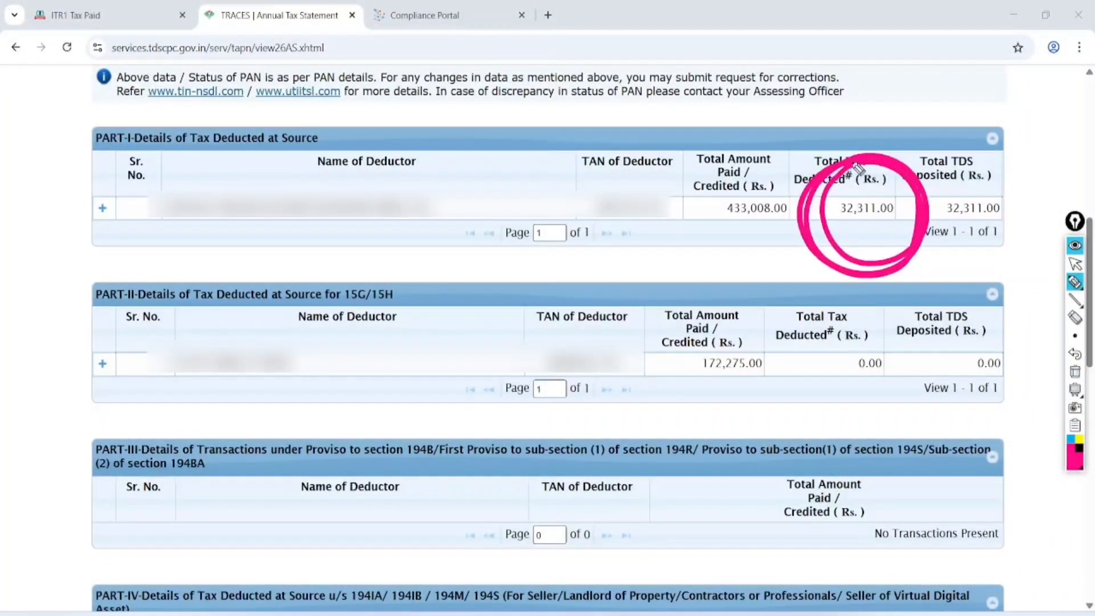
left_click(1075, 372)
left_click(1075, 264)
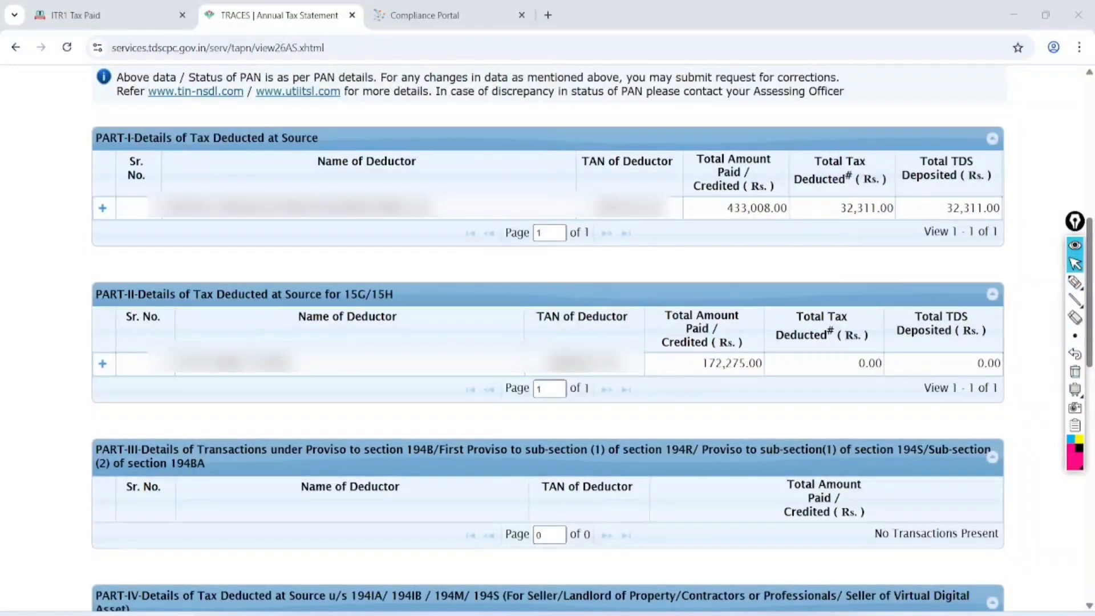
Return to Tax Paid in the ITR-1 return, mark the TDS, TCS and Advance tax/Self-Assessment headings with the pen, and clear all marks
left_click(102, 15)
scroll(547, 343, "down", 3)
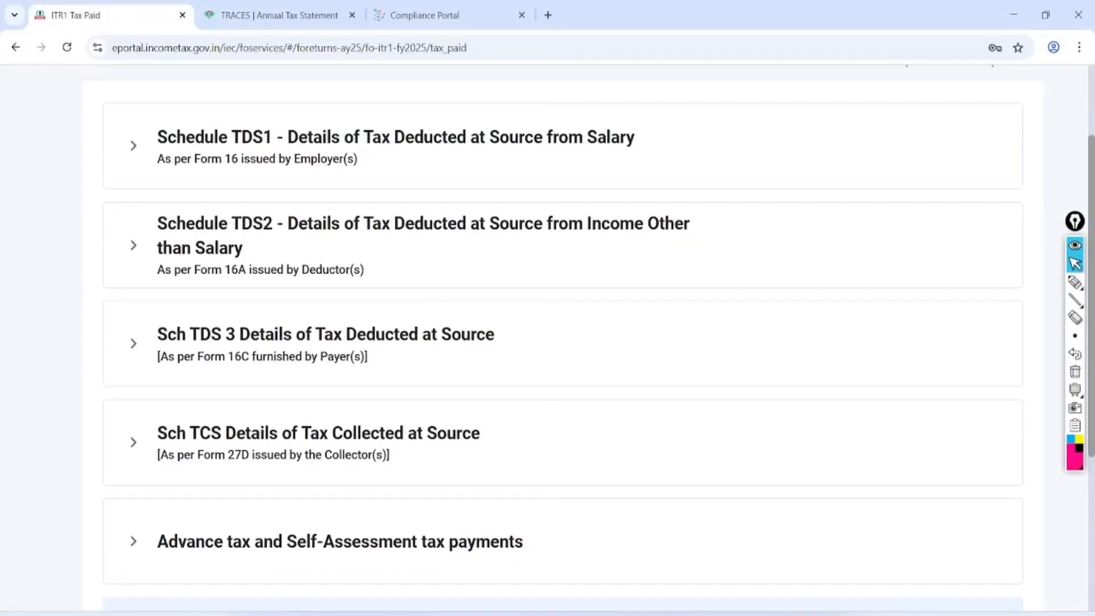
left_click(1075, 283)
mouse_move(675, 105)
left_mouse_down()
mouse_move(628, 85)
mouse_move(655, 181)
mouse_move(602, 87)
left_mouse_up()
left_click_drag(552, 258, 746, 231)
mouse_move(512, 327)
left_mouse_down()
mouse_move(530, 356)
mouse_move(676, 296)
left_mouse_up()
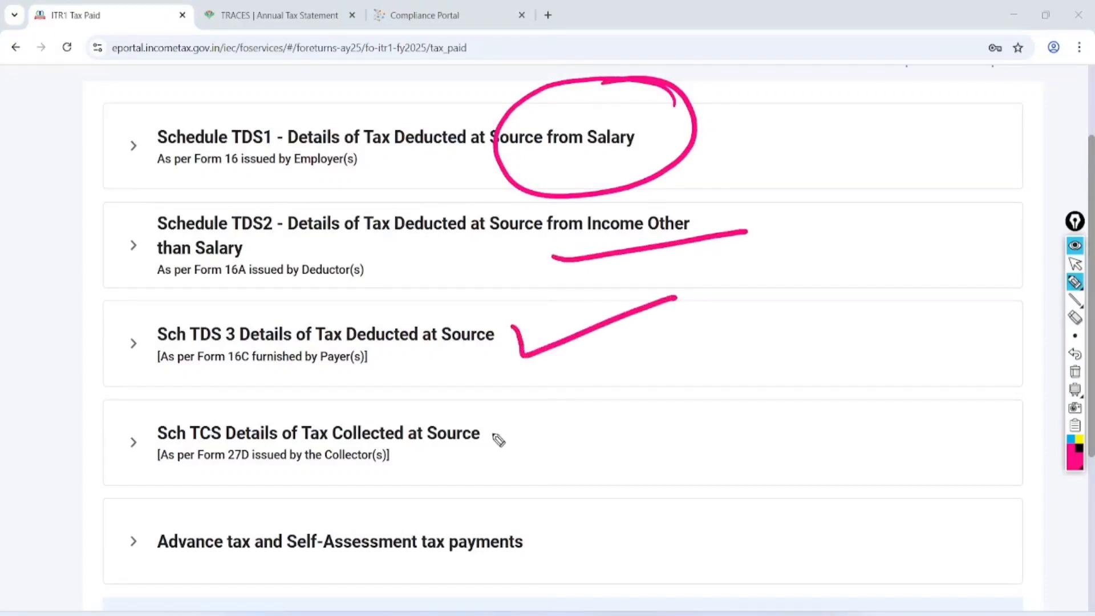
left_click_drag(491, 428, 675, 393)
mouse_move(230, 488)
left_mouse_down()
mouse_move(215, 477)
mouse_move(161, 535)
mouse_move(171, 485)
left_mouse_up()
mouse_move(433, 499)
left_mouse_down()
mouse_move(334, 539)
mouse_move(390, 481)
left_mouse_up()
left_click(1075, 372)
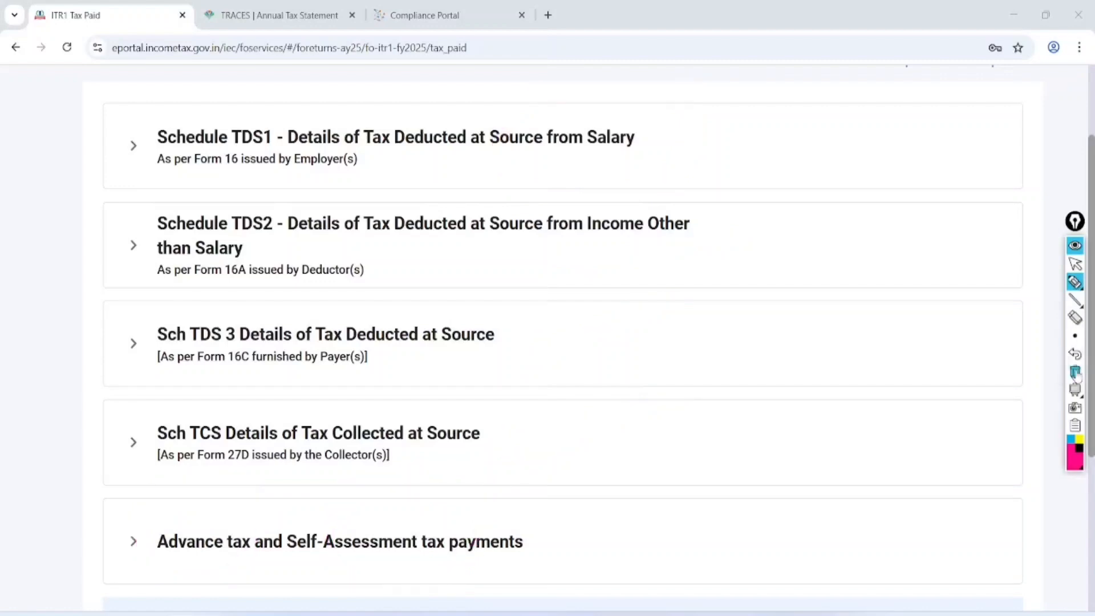
left_click(1075, 263)
Expand Schedule TDS1, circle its Total tax deducted amount with the pen and clear the mark
scroll(548, 342, "down", 4)
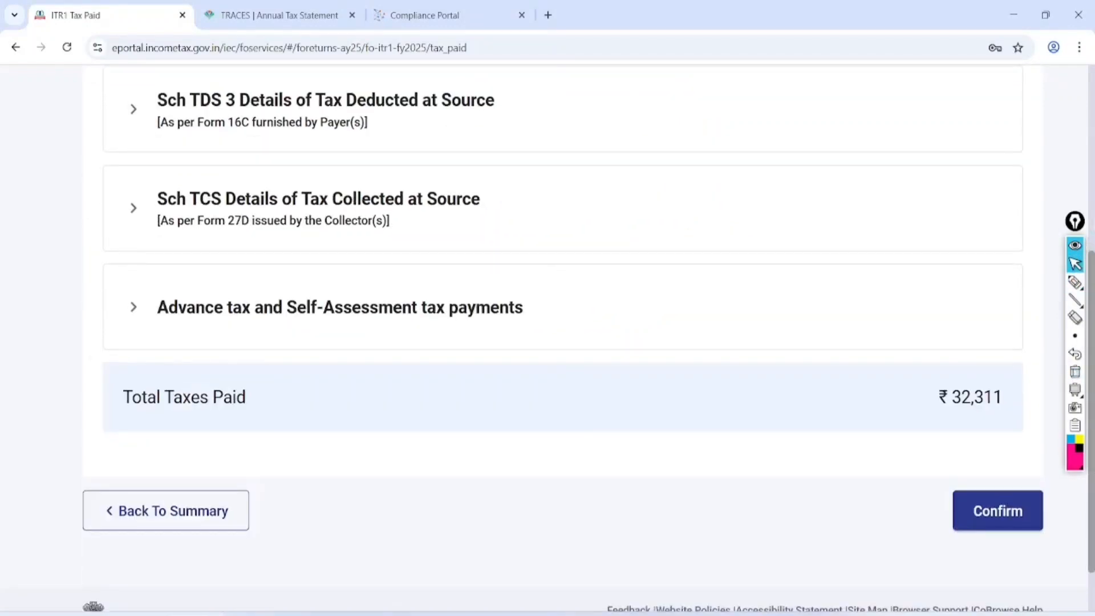
scroll(548, 343, "up", 5)
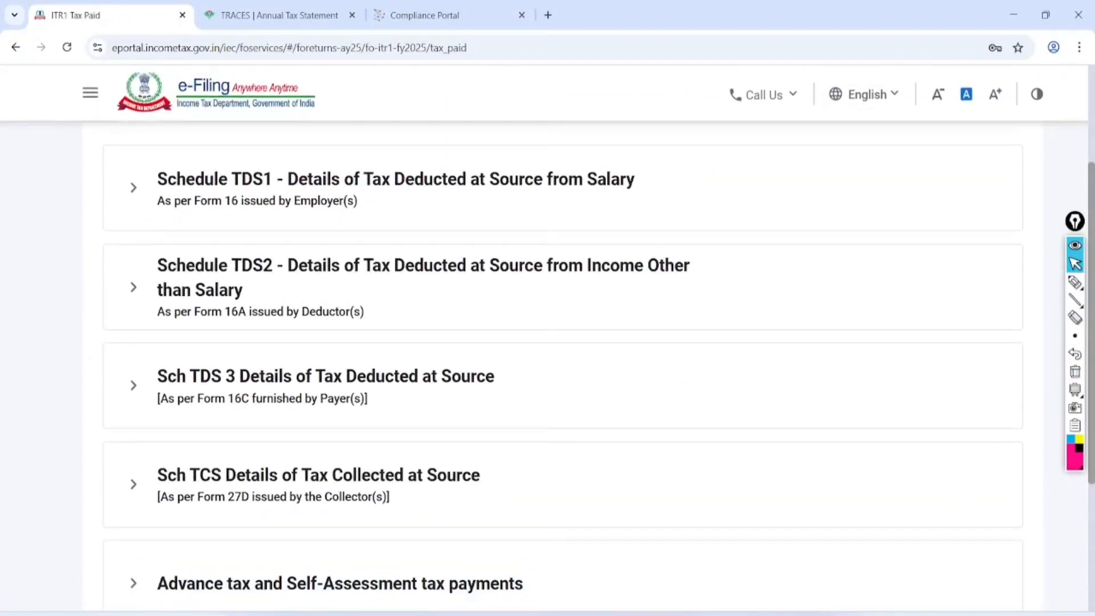
left_click(133, 188)
scroll(562, 388, "right", 3)
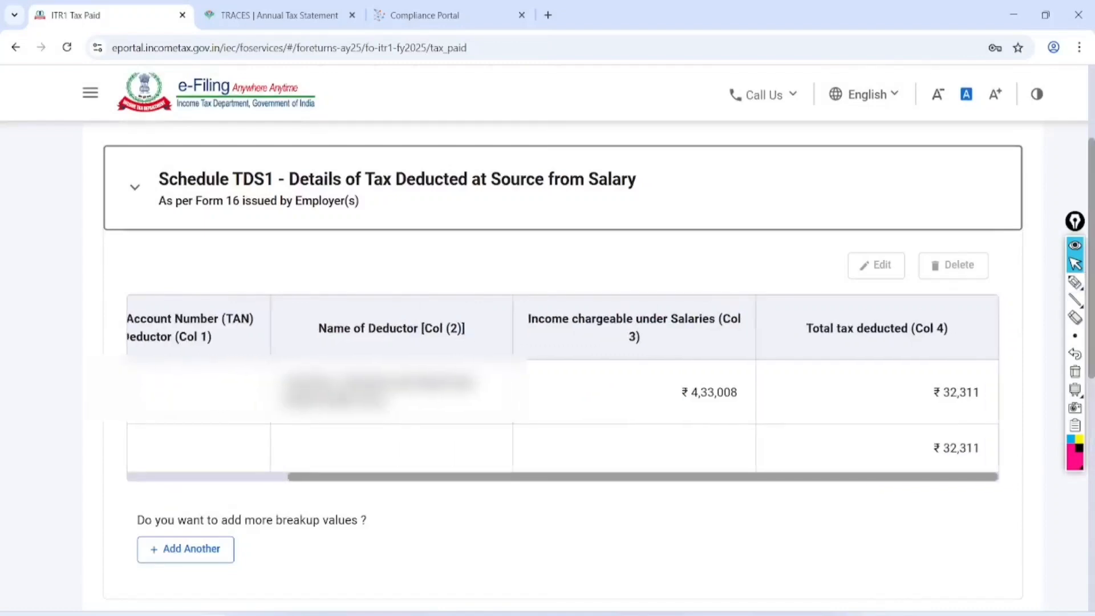
left_click(1075, 282)
mouse_move(978, 349)
left_mouse_down()
mouse_move(1010, 399)
mouse_move(898, 363)
left_mouse_up()
left_click(1075, 263)
left_click(1075, 372)
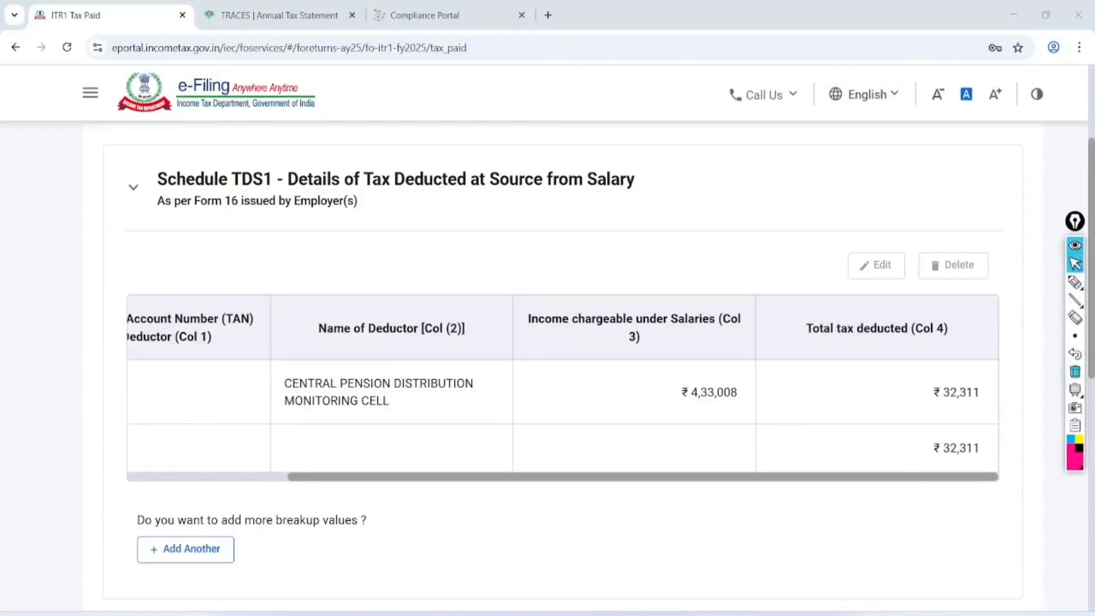
Confirm the Tax Paid section and open the tax liability details at the computation of income and tax payable
scroll(563, 342, "down", 10)
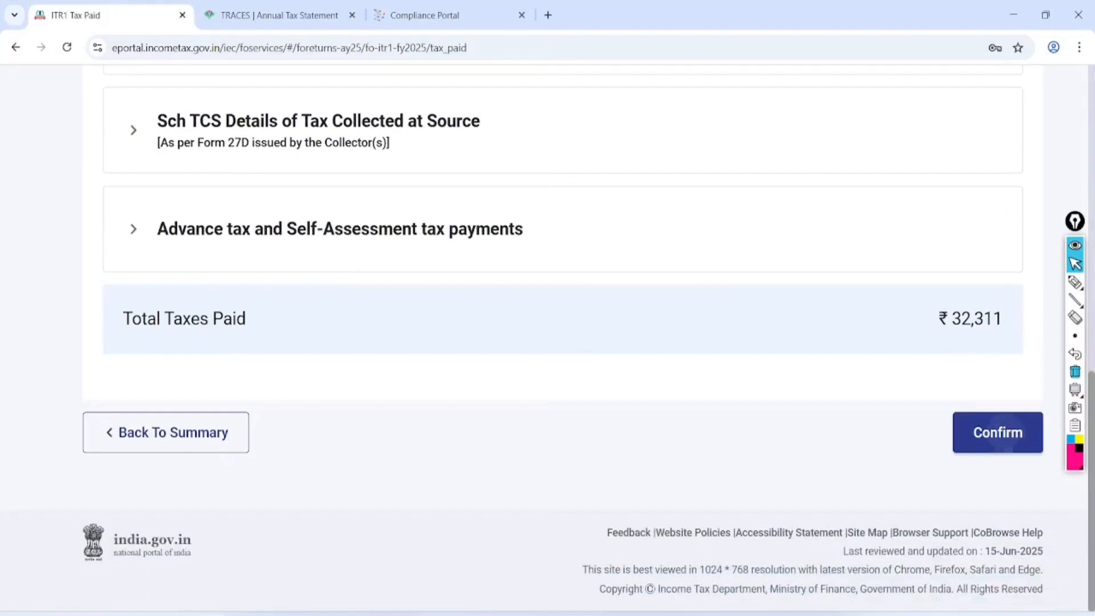
left_click(1001, 432)
left_click(1009, 383)
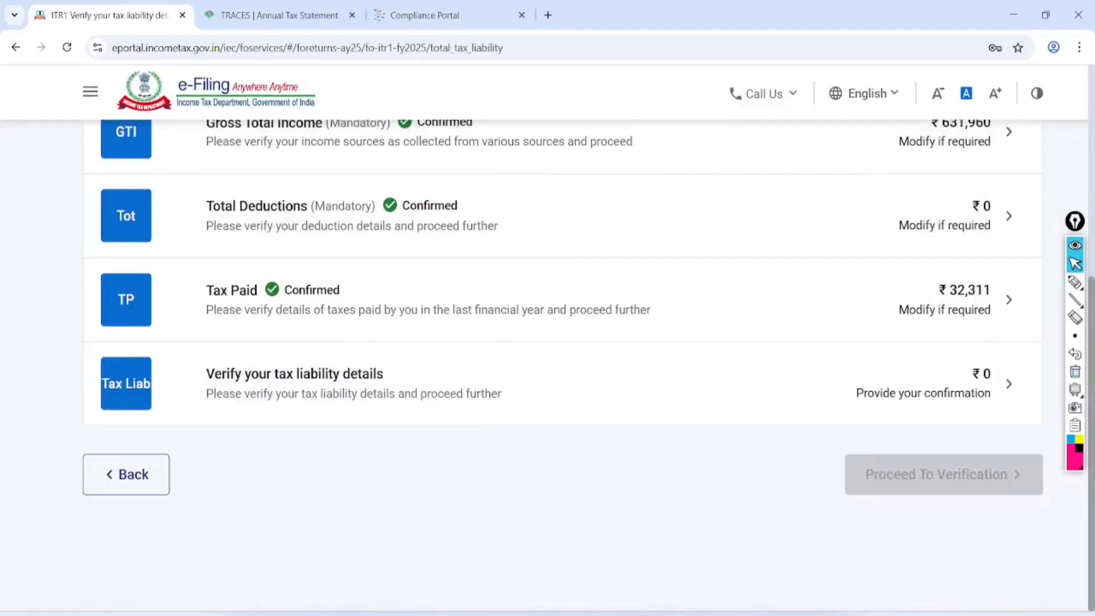
scroll(562, 342, "up", 5)
scroll(562, 342, "down", 3)
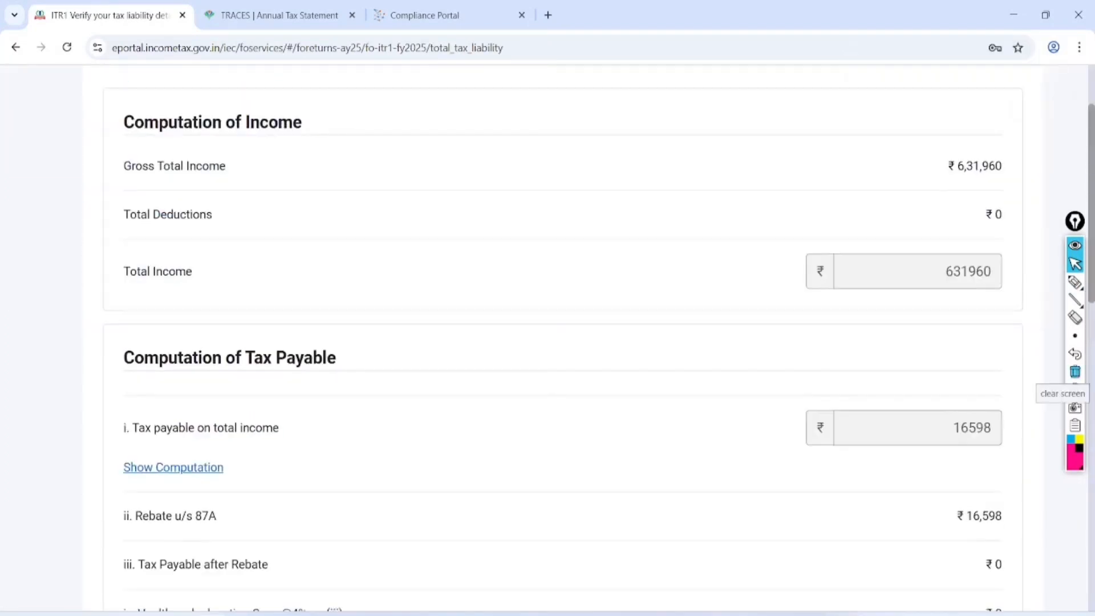
Mark the tax payable amount and the Rebate u/s 87A row with the pen, write "7 LAC" and "20,000", and clear all marks
left_click(1075, 282)
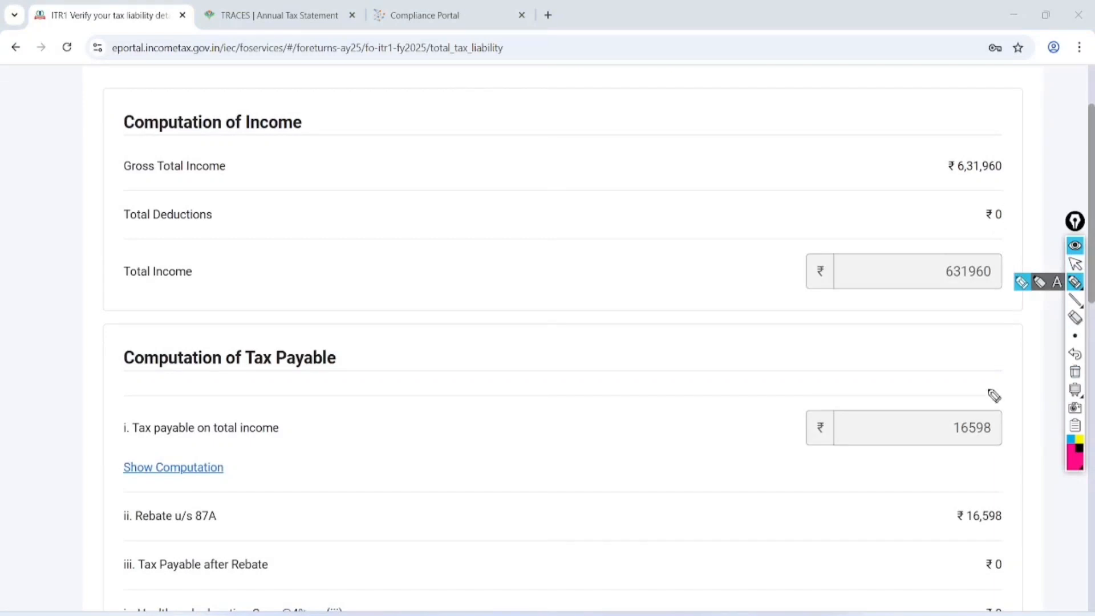
mouse_move(1015, 374)
left_mouse_down()
mouse_move(921, 439)
mouse_move(904, 420)
mouse_move(959, 376)
left_mouse_up()
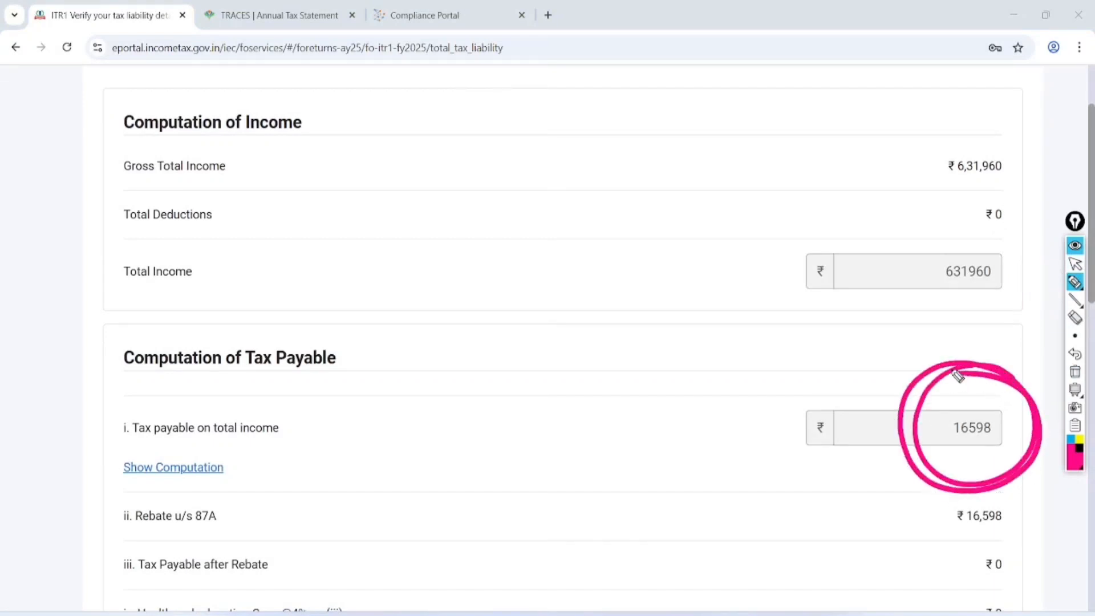
mouse_move(225, 489)
left_mouse_down()
mouse_move(106, 513)
mouse_move(219, 496)
left_mouse_up()
mouse_move(365, 231)
left_mouse_down()
mouse_move(399, 217)
mouse_move(444, 222)
mouse_move(455, 183)
mouse_move(503, 170)
left_mouse_up()
mouse_move(425, 264)
left_mouse_down()
mouse_move(443, 299)
mouse_move(467, 260)
mouse_move(531, 221)
mouse_move(517, 227)
left_mouse_up()
left_click_drag(479, 293, 565, 234)
left_click_drag(492, 317, 596, 257)
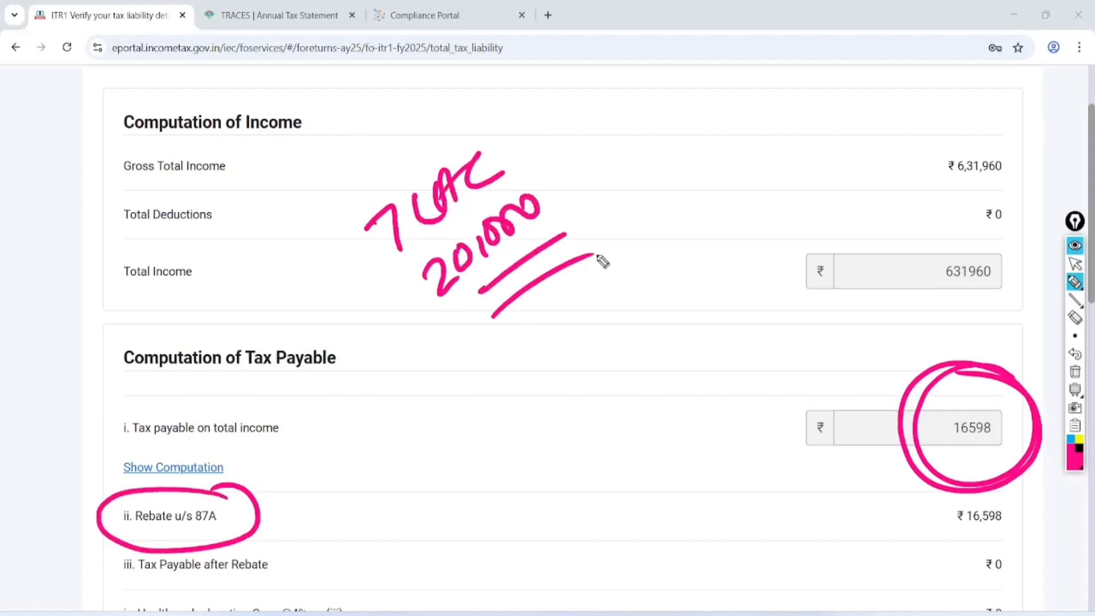
left_click_drag(893, 506, 945, 507)
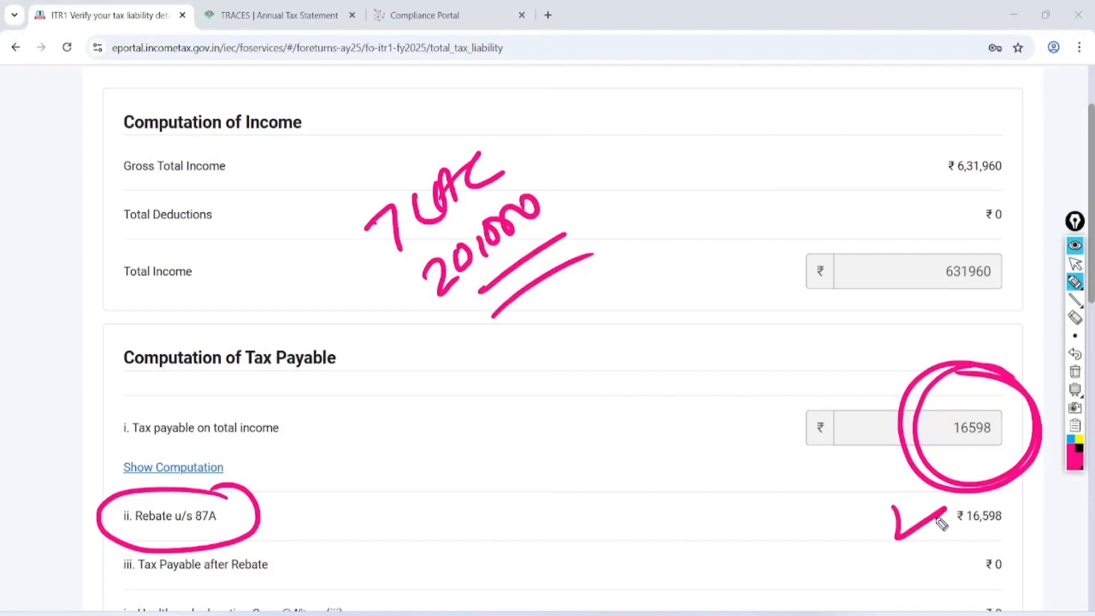
left_click(1075, 263)
left_click(1075, 371)
Circle the amounts under Total Tax, Fee and Interest with the pen and draw a tick beside Confirm
scroll(548, 343, "down", 15)
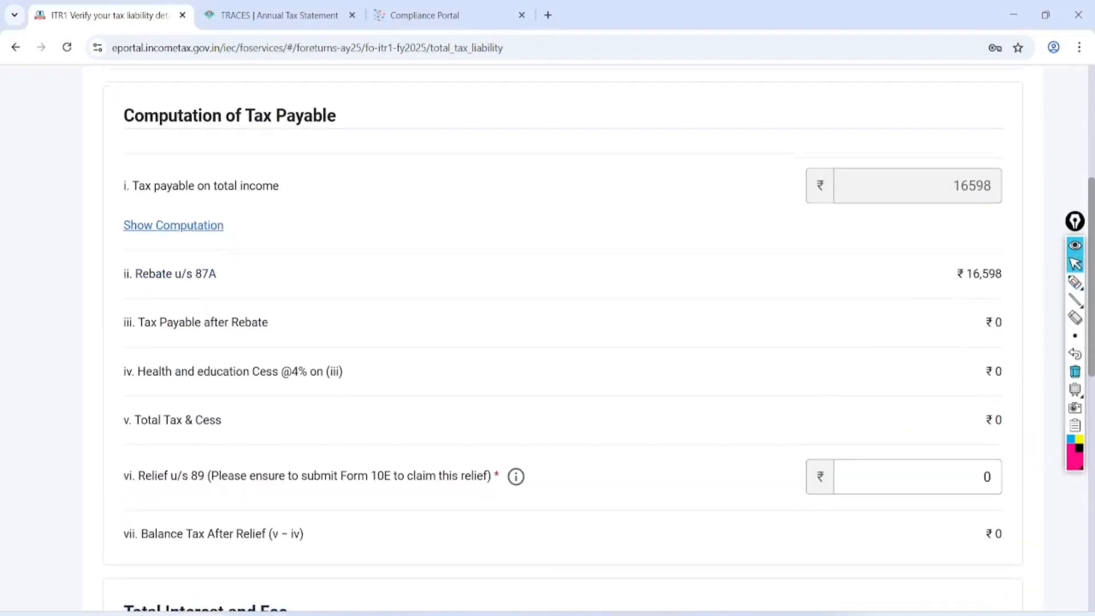
left_click(1075, 282)
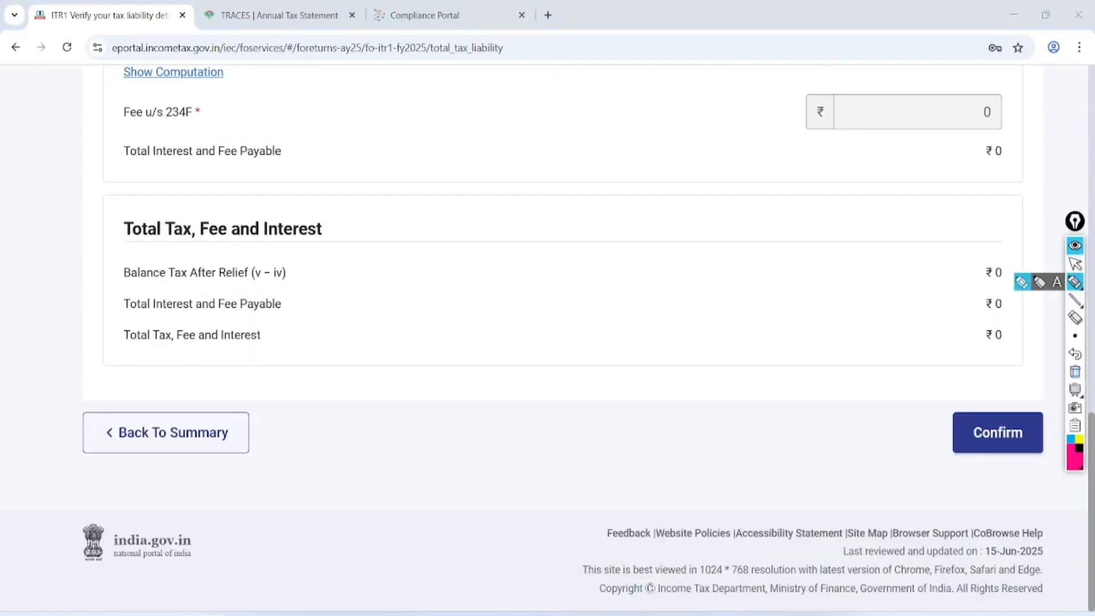
mouse_move(1009, 227)
left_mouse_down()
mouse_move(966, 239)
mouse_move(1033, 275)
mouse_move(1047, 339)
mouse_move(916, 251)
left_mouse_up()
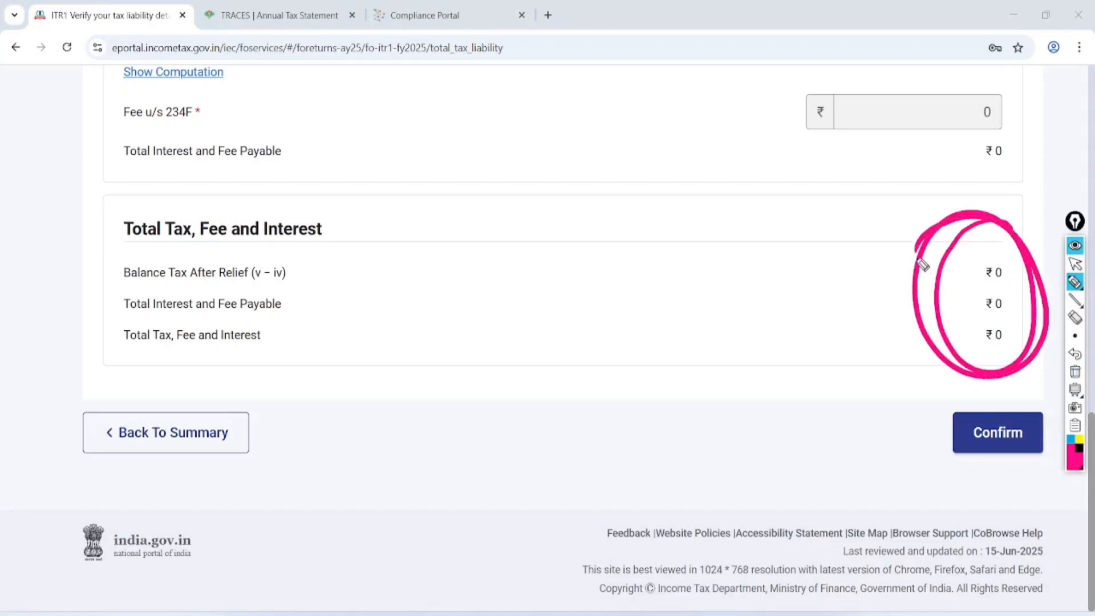
mouse_move(866, 438)
left_mouse_down()
mouse_move(891, 468)
mouse_move(941, 425)
left_mouse_up()
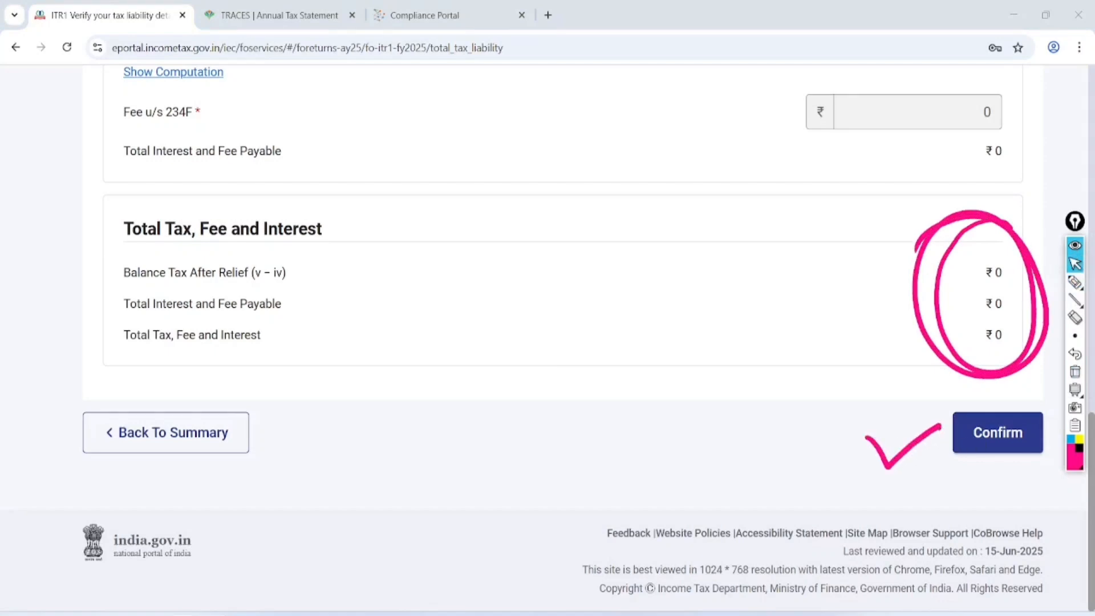
Confirm the tax liability details and proceed from the return summary to verification
left_click(998, 432)
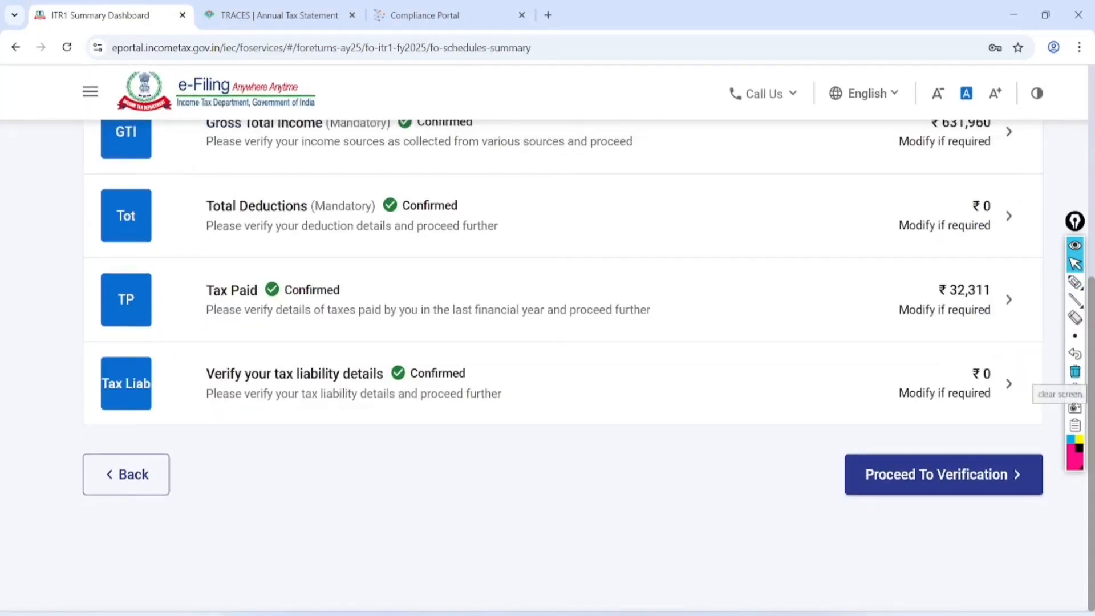
left_click(943, 475)
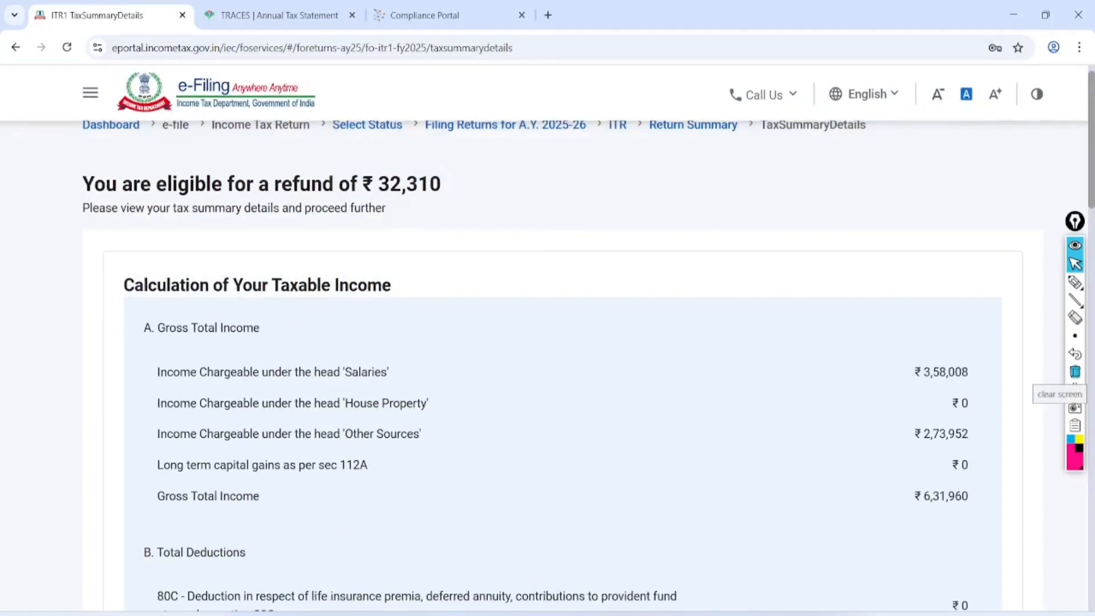
Circle the refund eligibility heading with the pen, add a tick and underlines beside it, and clear all marks
left_click(1075, 282)
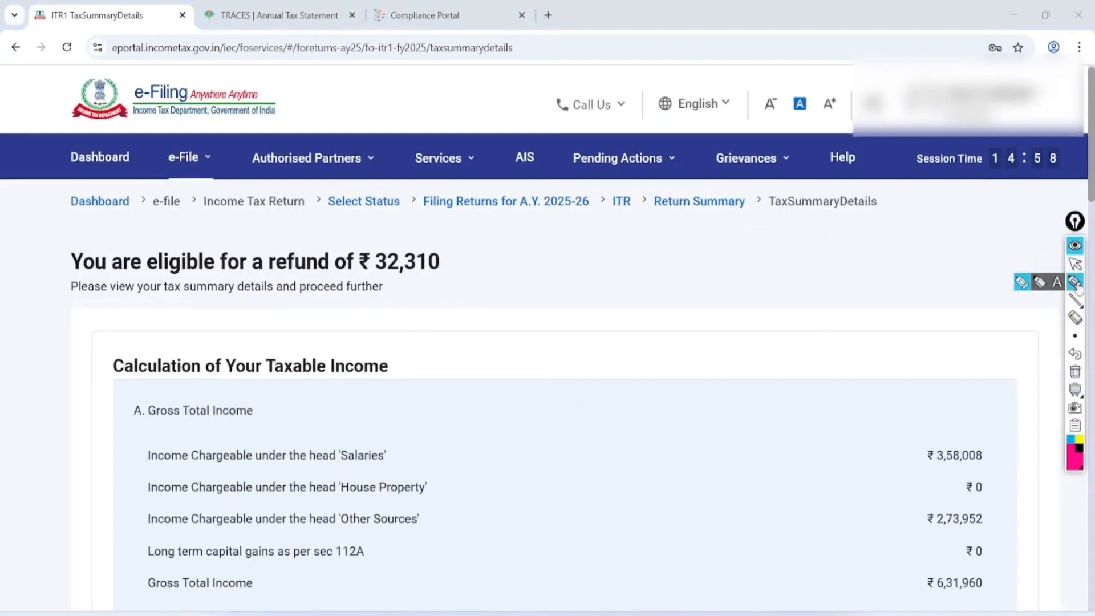
mouse_move(477, 254)
left_mouse_down()
mouse_move(164, 203)
mouse_move(448, 227)
left_mouse_up()
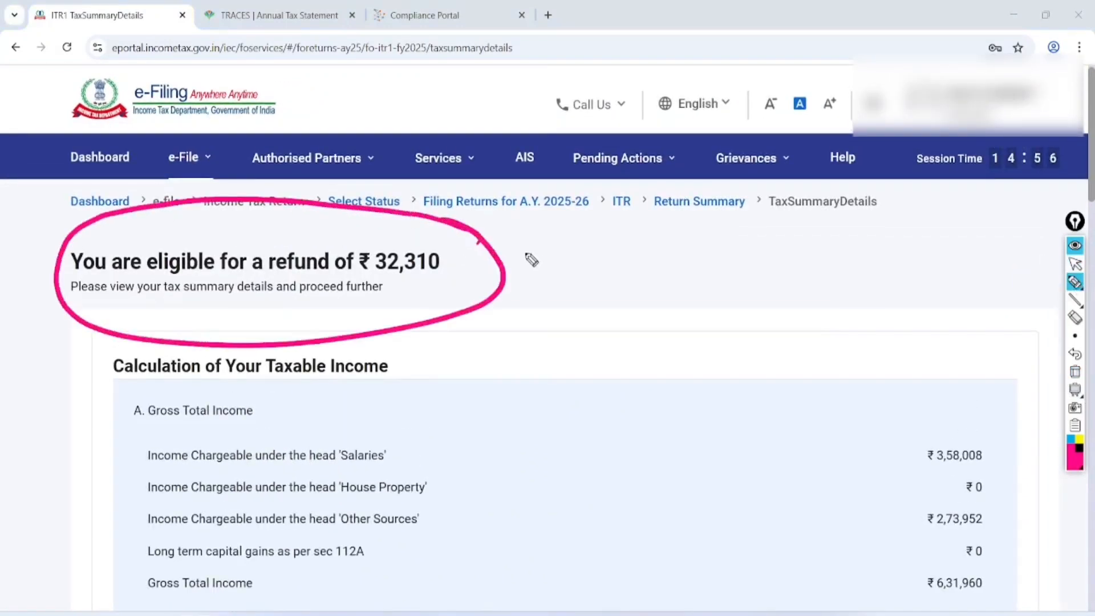
left_click_drag(513, 246, 725, 199)
mouse_move(399, 297)
left_mouse_down()
mouse_move(495, 273)
mouse_move(498, 288)
left_mouse_up()
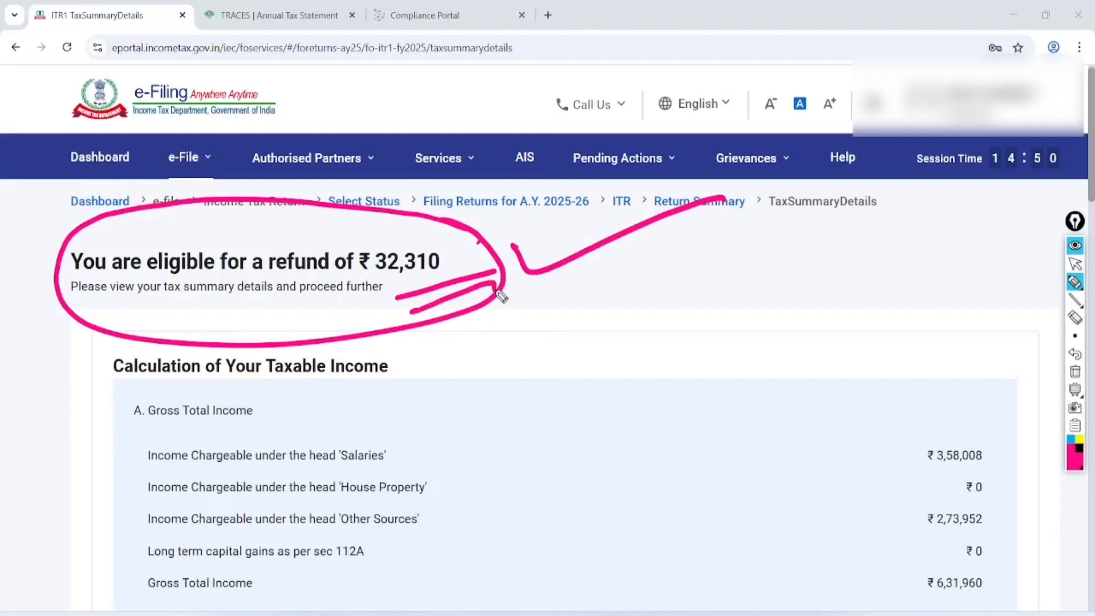
left_click(1075, 371)
left_click(1075, 264)
Review the tax summary down to Amount Payable/Refund and continue to previewing and submitting the return
scroll(1059, 383, "down", 18)
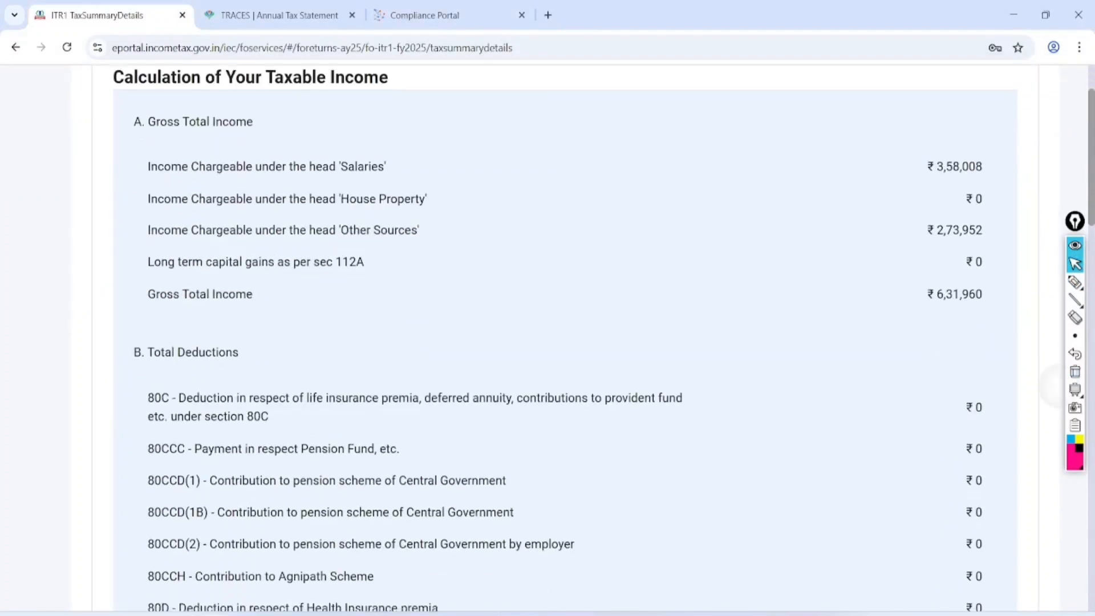
scroll(547, 343, "down", 4)
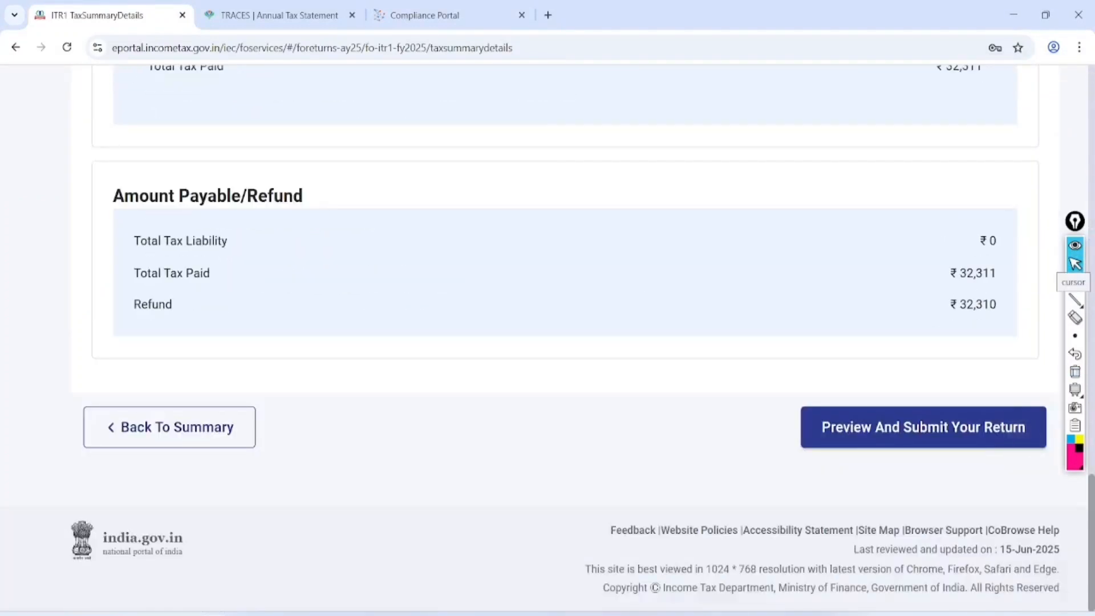
left_click(923, 427)
Accept the declaration in the capacity of Self, enter JAIPOUR as the place, and proceed to validation
left_click(101, 376)
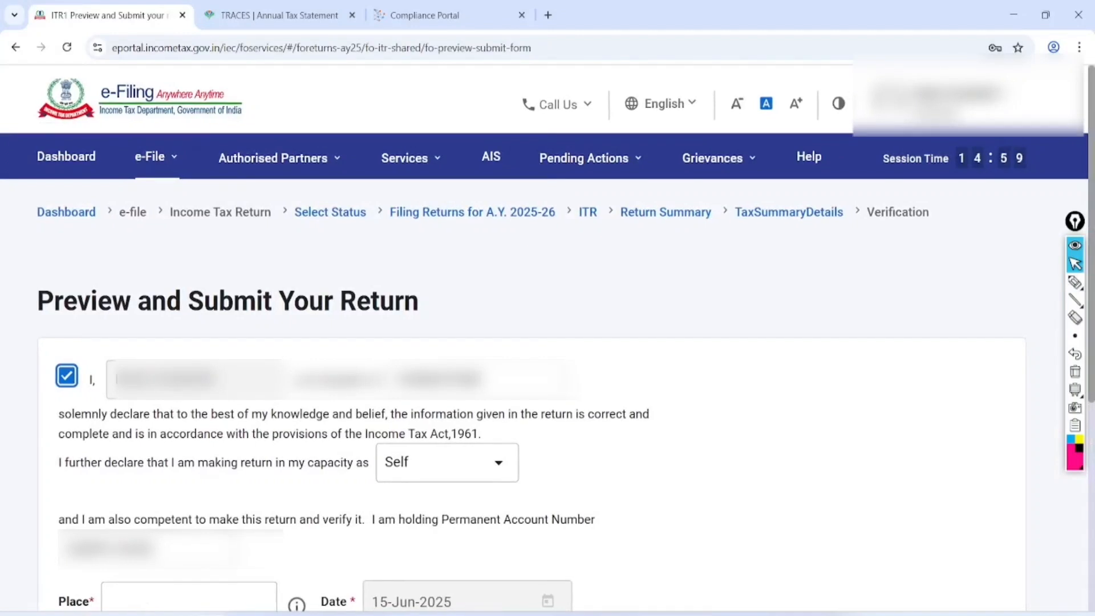
left_click(189, 598)
type("JAIPOUR")
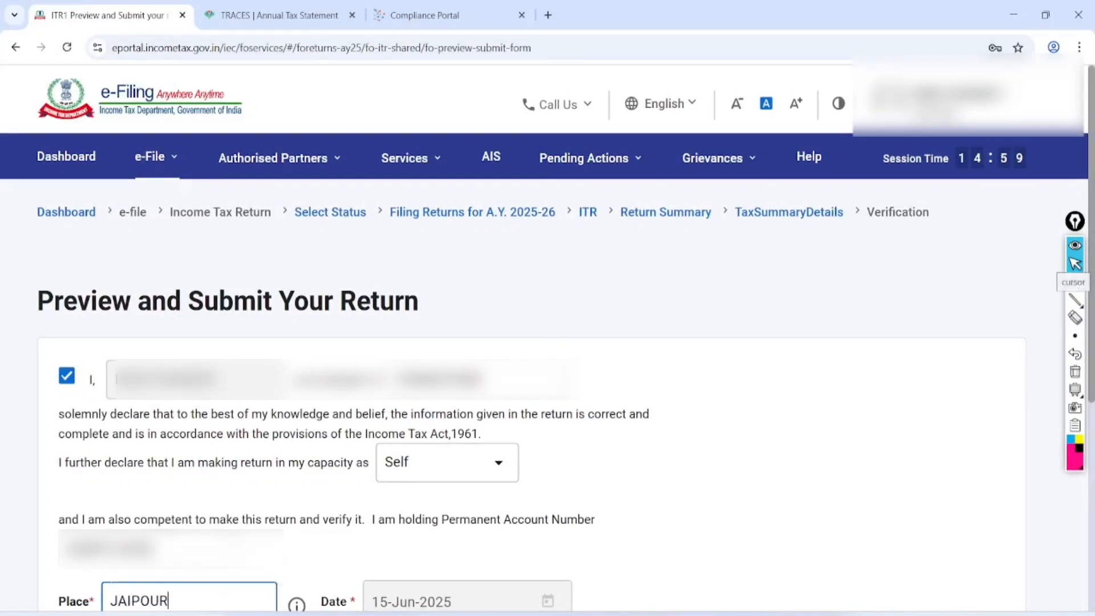
scroll(544, 339, "down", 10)
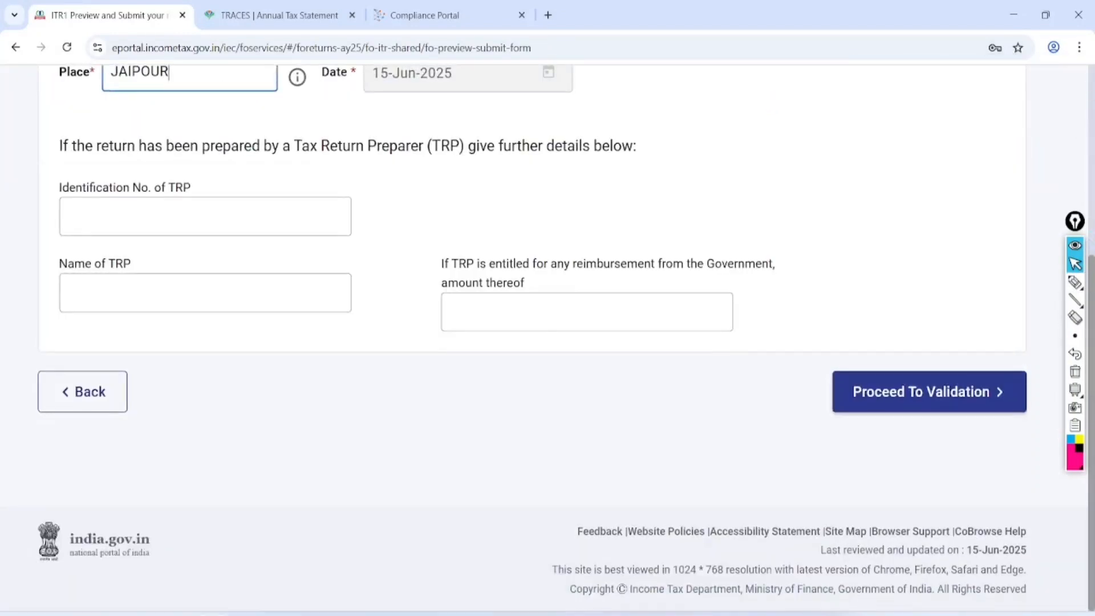
left_click(929, 392)
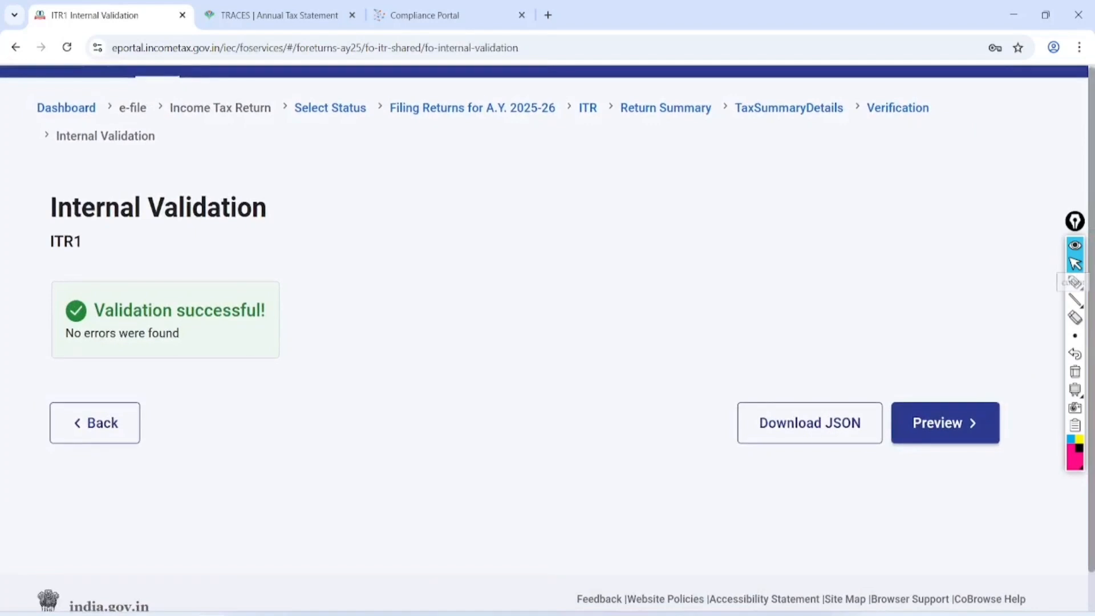
Circle the Internal Validation result with the pen, draw two circled ticks beside it, and clear all marks
left_click(1075, 282)
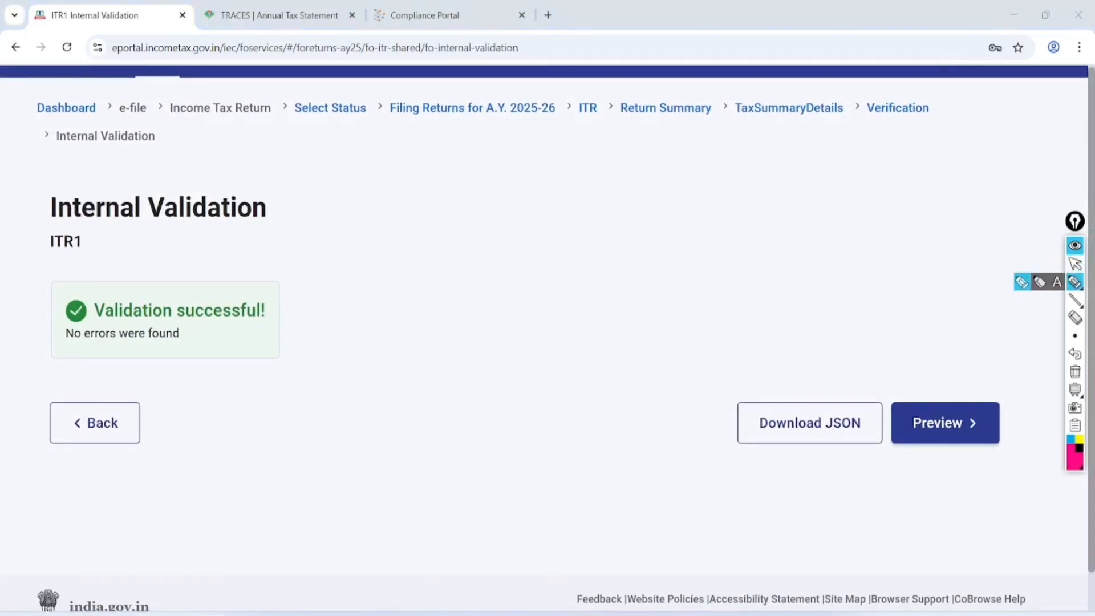
mouse_move(660, 321)
left_mouse_down()
mouse_move(308, 425)
mouse_move(634, 324)
left_mouse_up()
mouse_move(399, 385)
left_mouse_down()
mouse_move(416, 406)
mouse_move(527, 358)
mouse_move(707, 347)
left_mouse_up()
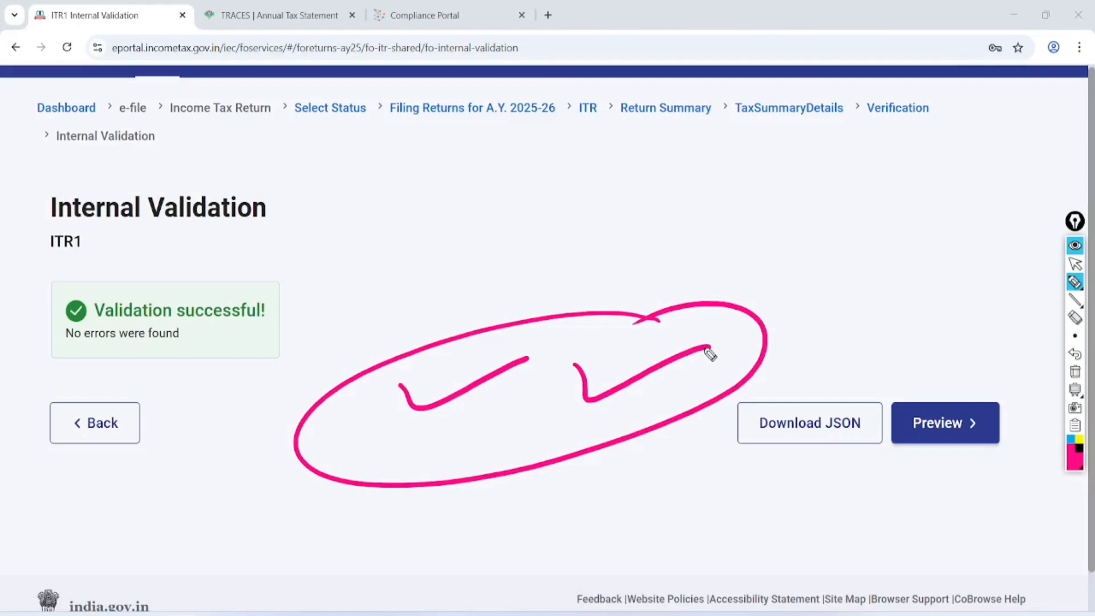
mouse_move(300, 261)
left_mouse_down()
mouse_move(182, 246)
mouse_move(318, 284)
mouse_move(231, 244)
left_mouse_up()
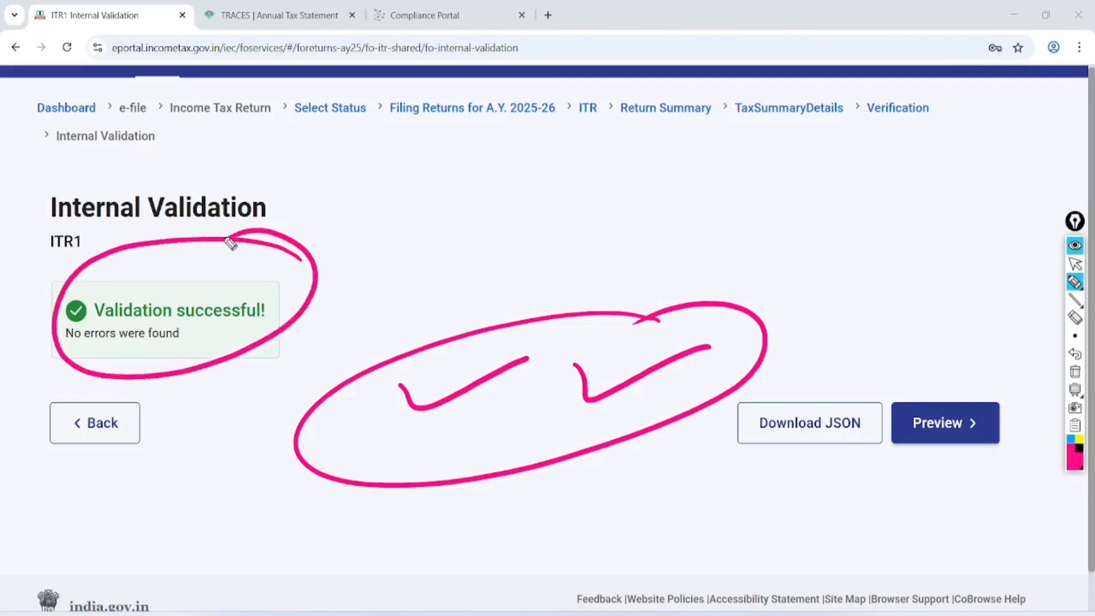
left_click(1075, 263)
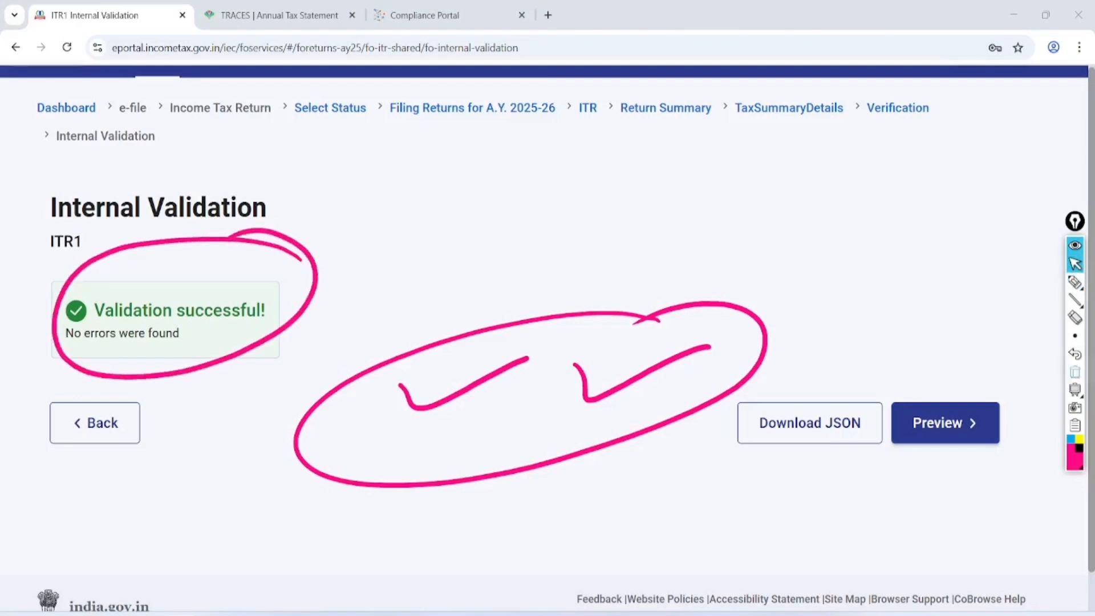
left_click(1075, 372)
Open the return preview and look through its Gross Total Income section
left_click(953, 423)
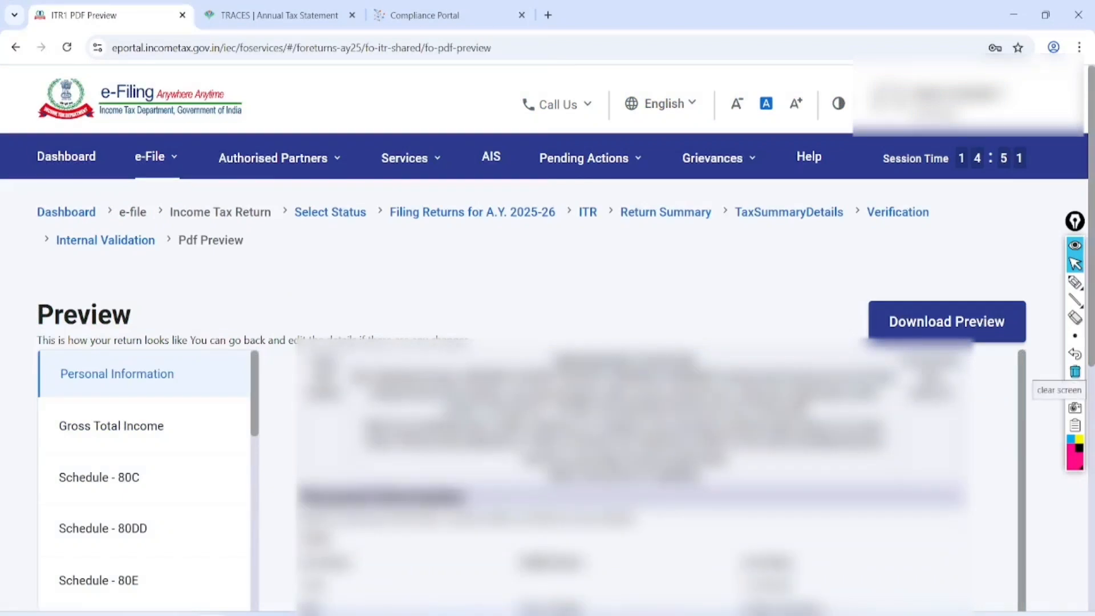
left_click(98, 438)
scroll(548, 342, "down", 10)
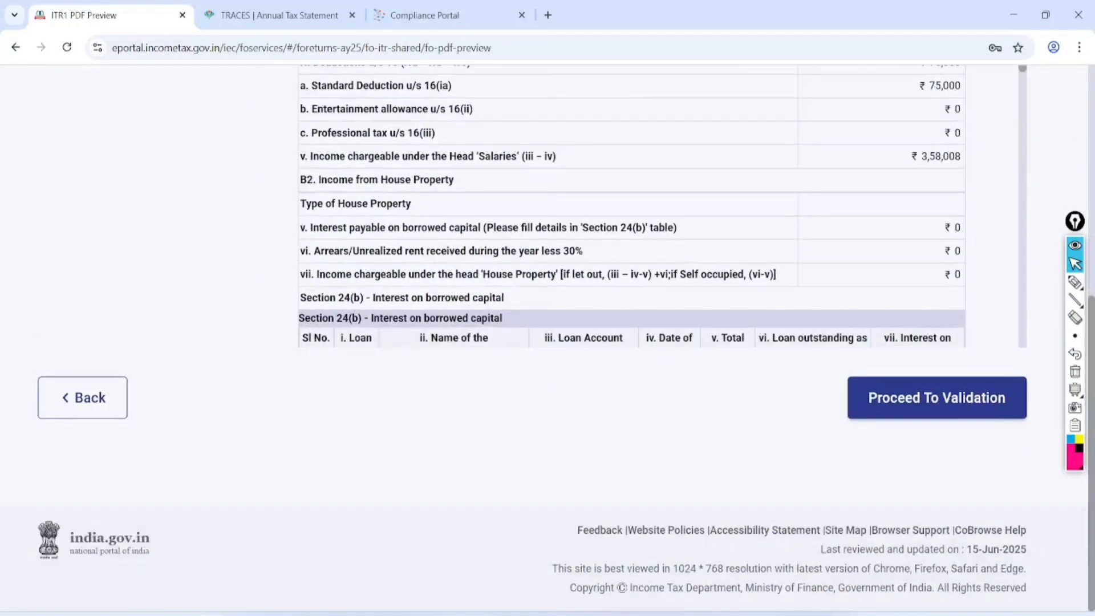
Run the upload level validation of the return and proceed to completing the verification
left_click(936, 398)
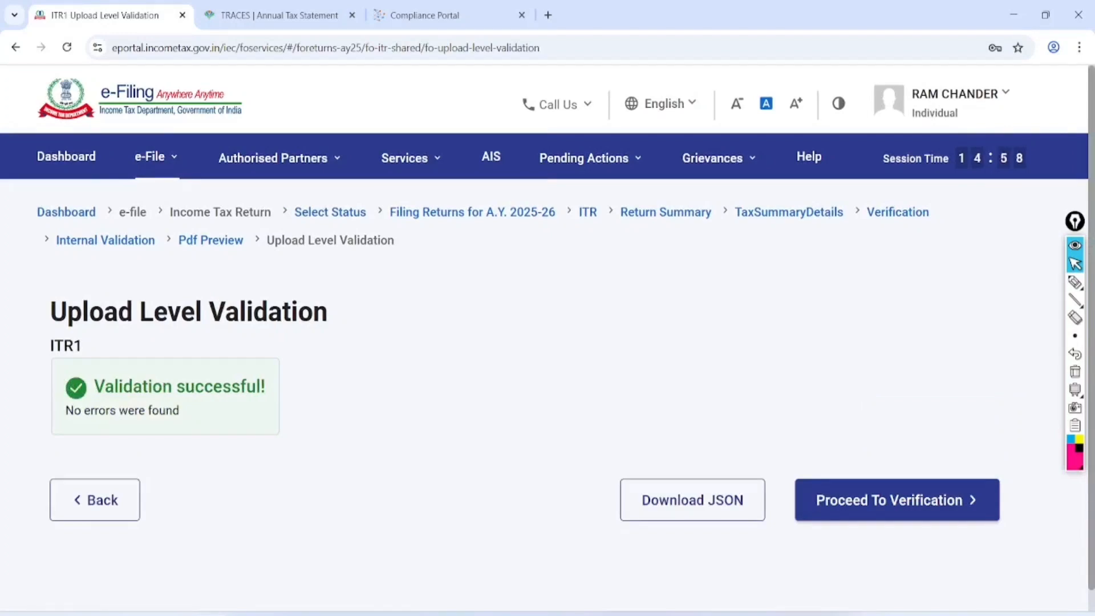
left_click(936, 500)
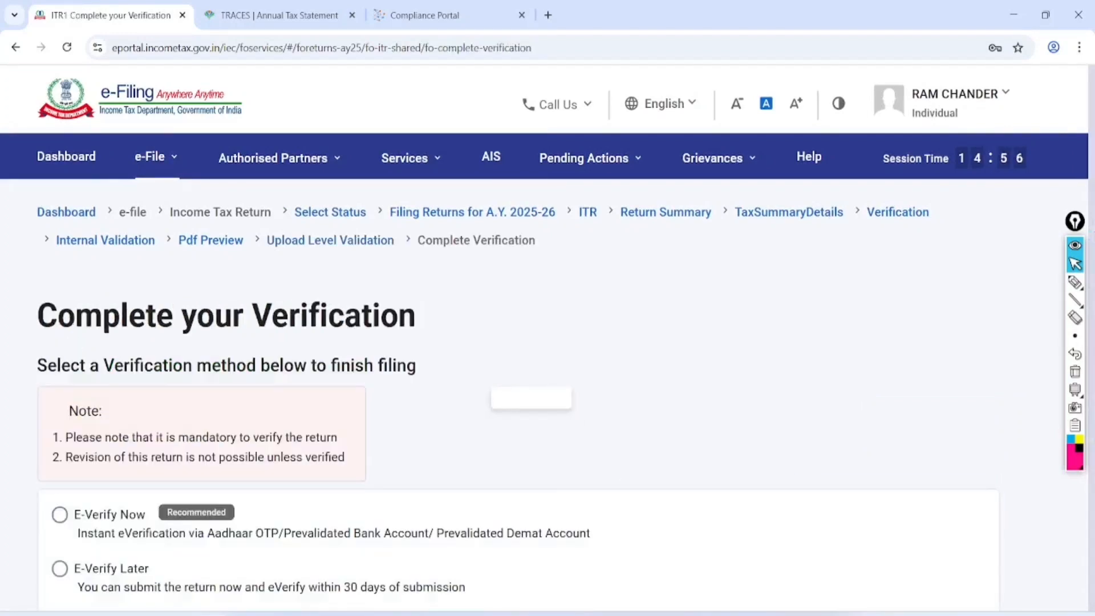
Mark the E-Verify Now, E-Verify Later and Verify Via ITR-V options with the pen, and clear all marks
scroll(547, 342, "down", 3)
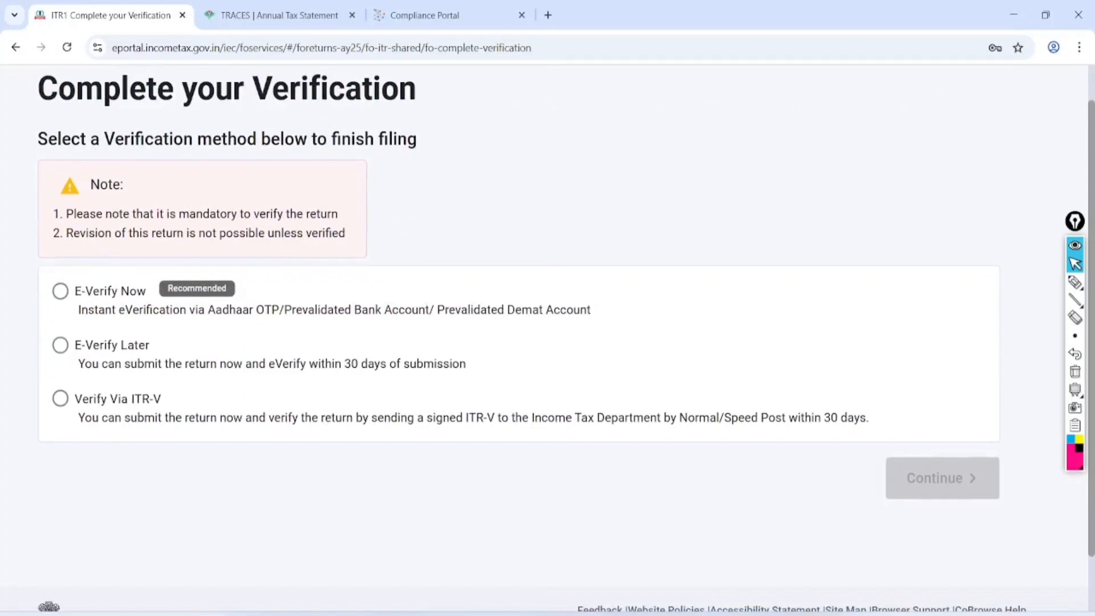
left_click(1075, 283)
left_click_drag(231, 281, 406, 227)
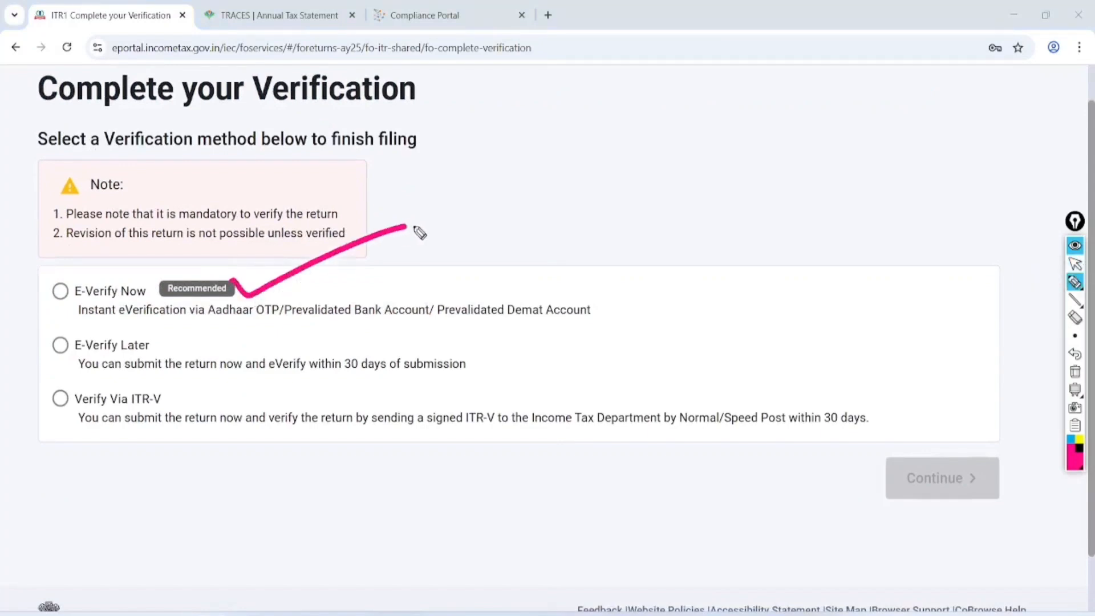
left_click_drag(210, 328, 285, 320)
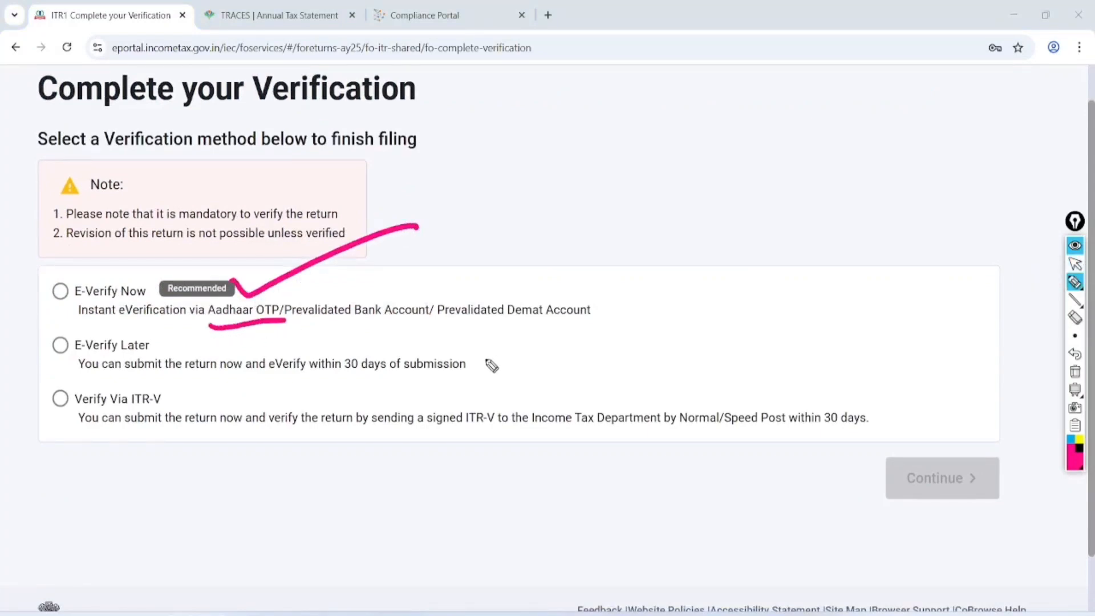
mouse_move(336, 378)
left_mouse_down()
mouse_move(480, 380)
mouse_move(635, 346)
left_mouse_up()
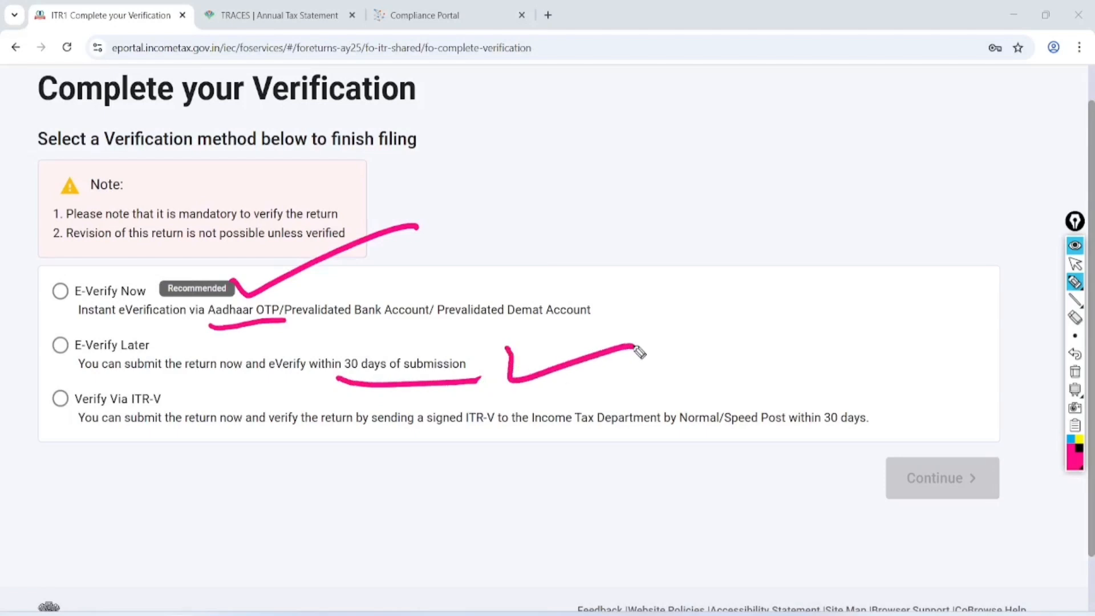
left_click_drag(350, 438, 534, 440)
left_click_drag(735, 444, 894, 438)
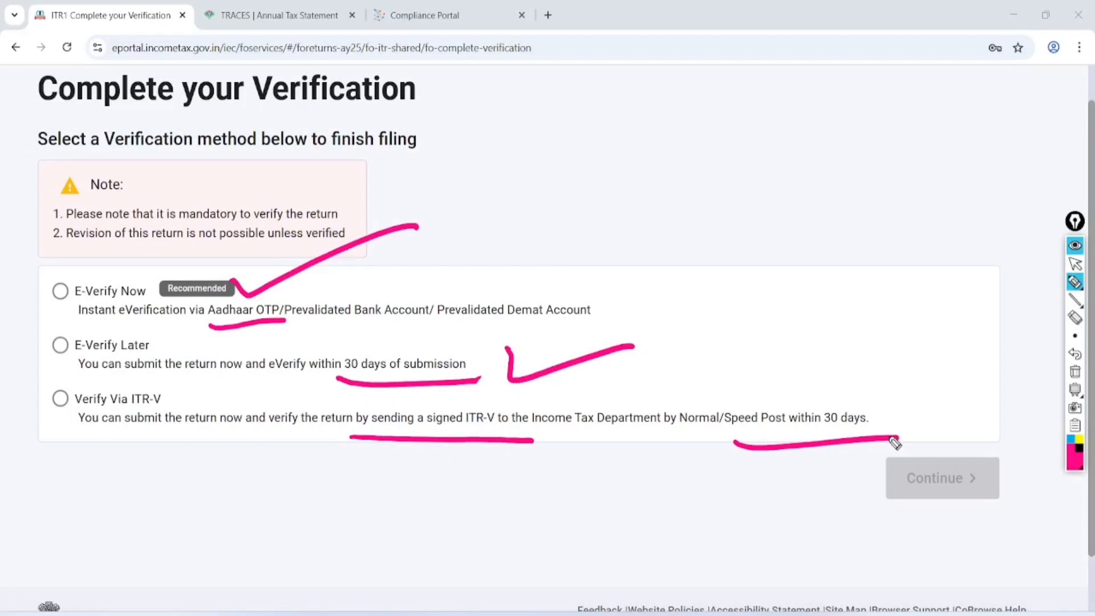
left_click(1075, 372)
left_click(1075, 264)
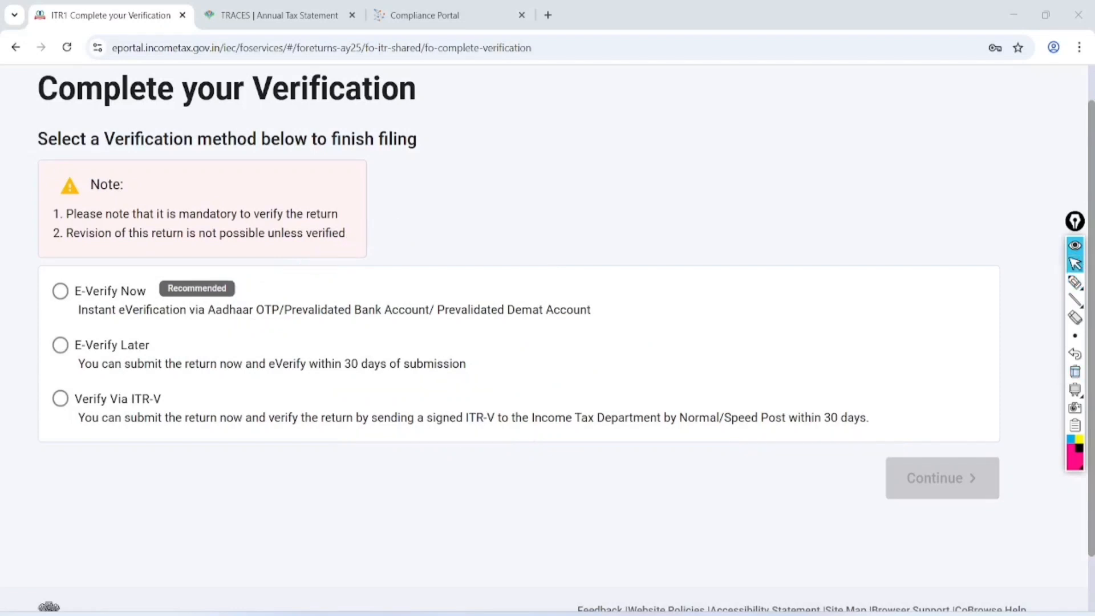
Choose E-Verify Now as the verification method and continue to the e-verification options
left_click(60, 291)
left_click(942, 478)
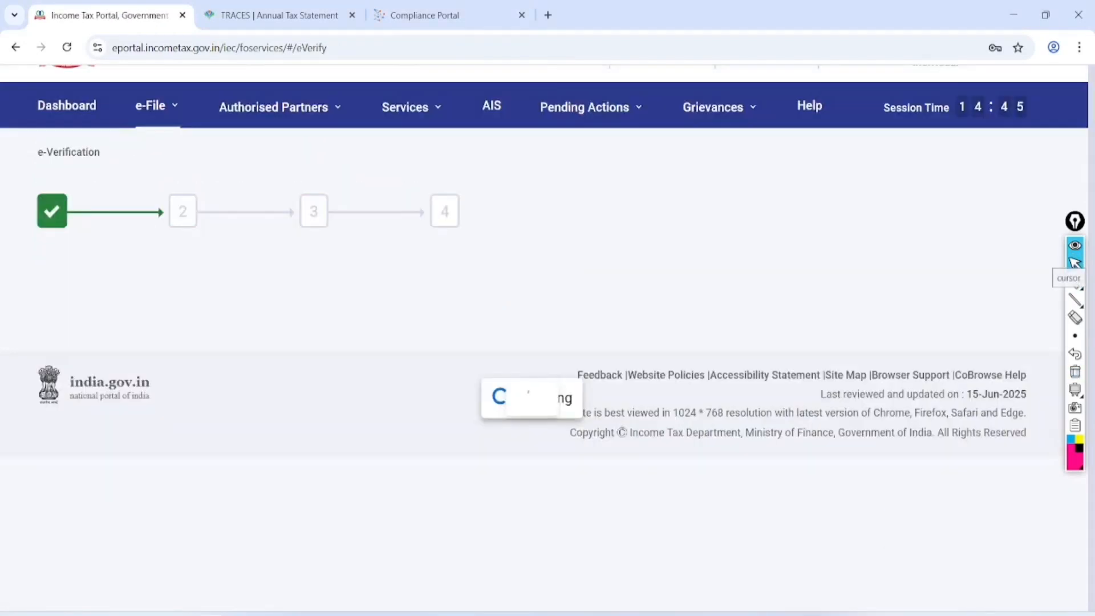
scroll(67, 284, "down", 5)
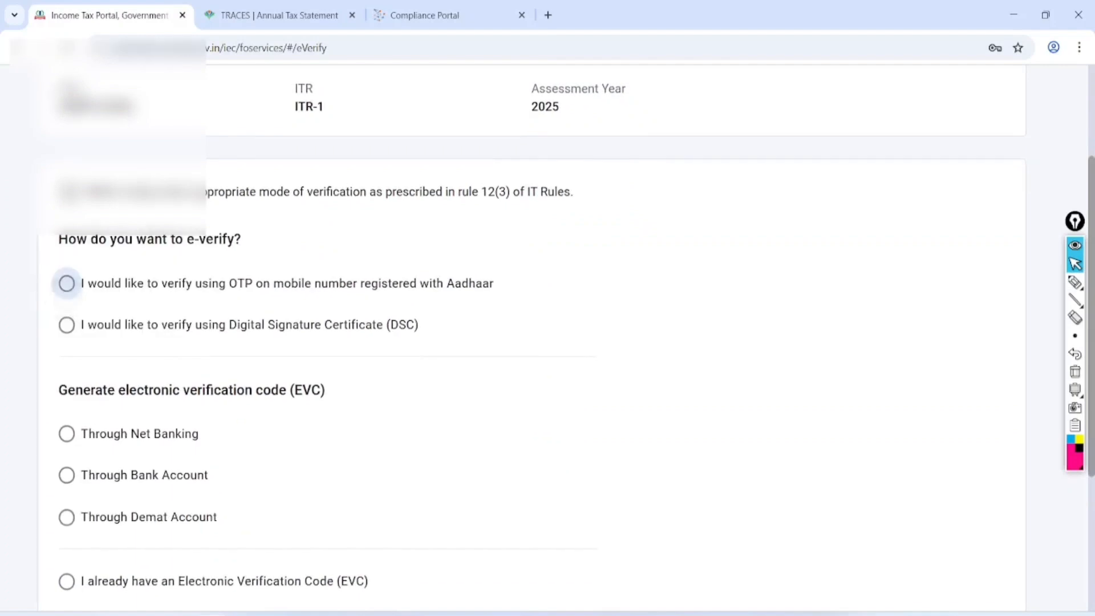
Choose e-verification by OTP on the Aadhaar-registered mobile number, agree to validate the Aadhaar details, and request the Aadhaar OTP
left_click(67, 283)
scroll(67, 283, "down", 4)
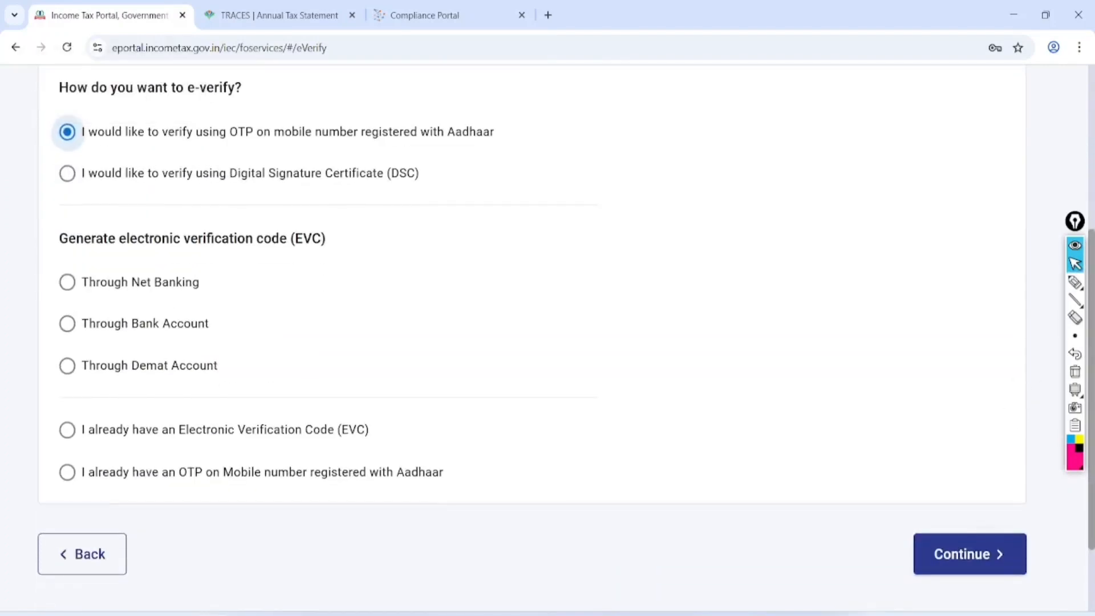
left_click(969, 554)
left_click(316, 320)
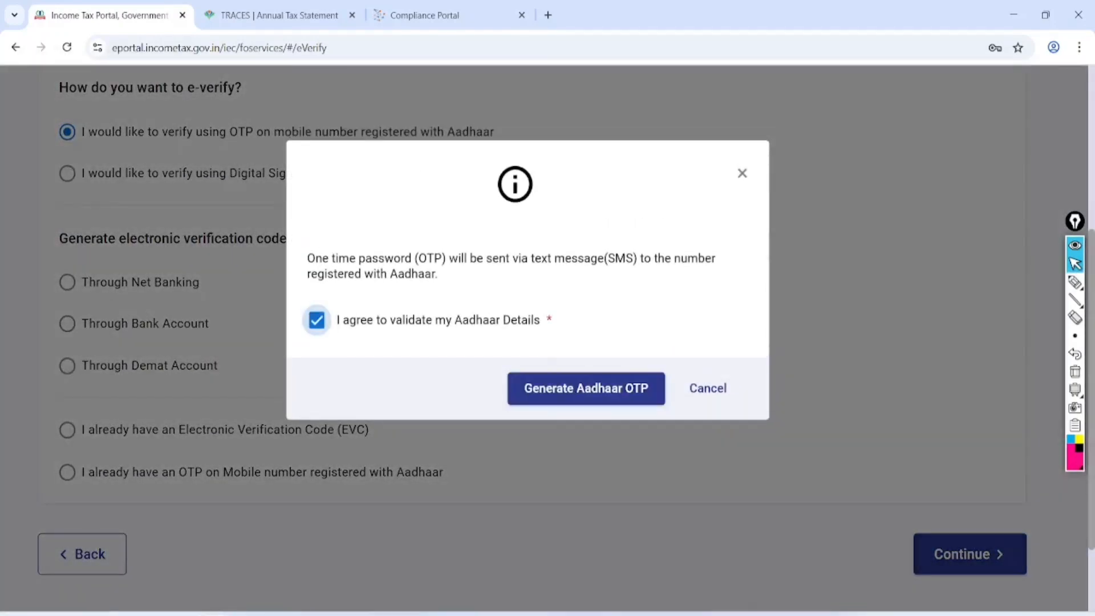
left_click(597, 388)
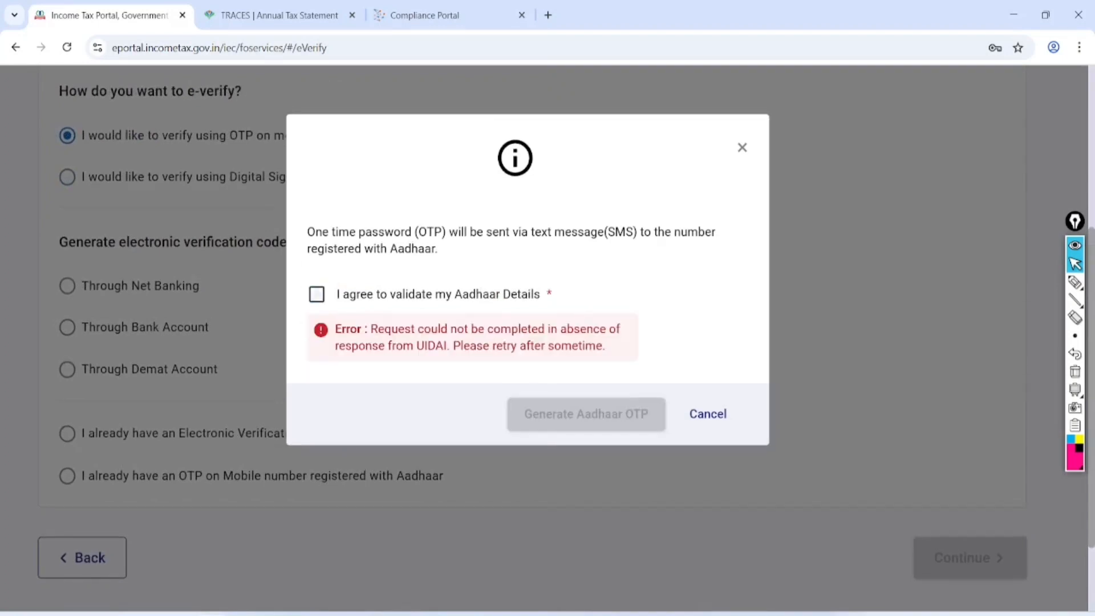
left_click(317, 295)
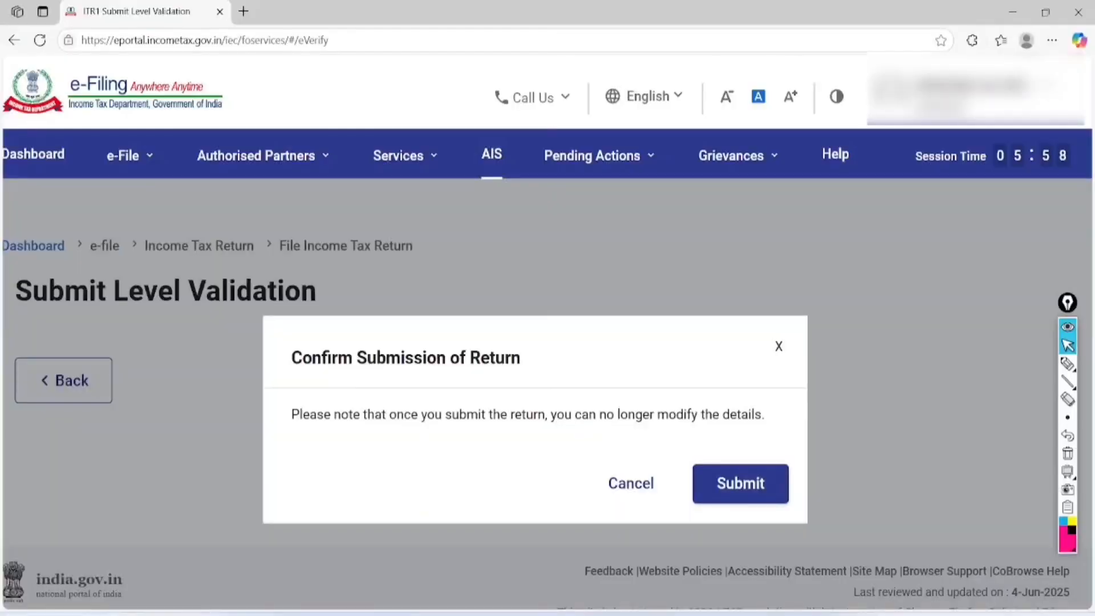
Mark the Confirm Submission of Return heading, its no-modification note and the Submit option with the pen, and clear all marks
left_click(1068, 364)
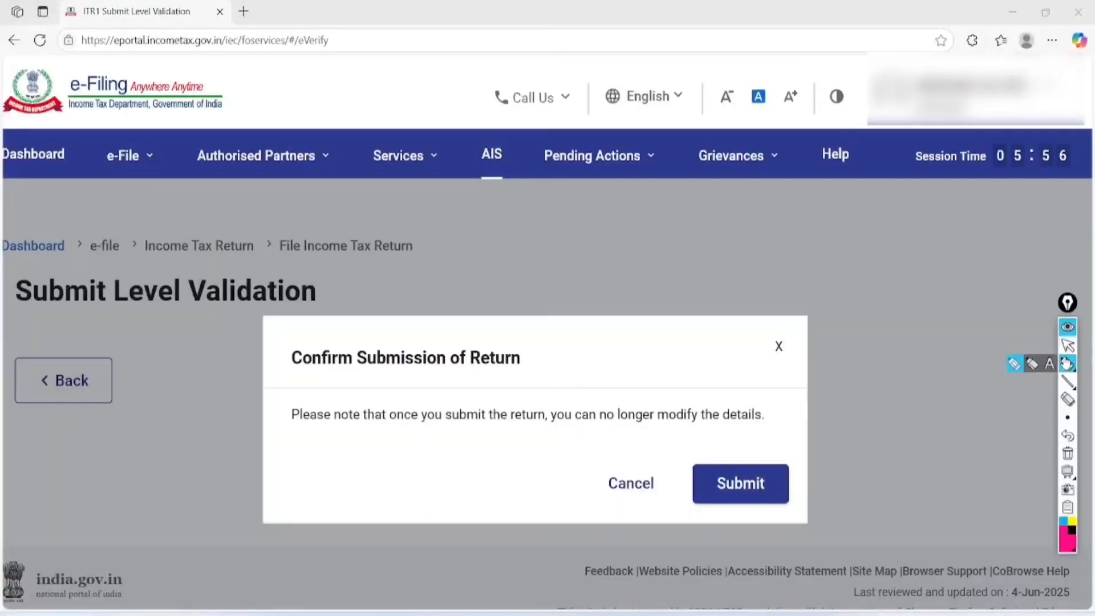
mouse_move(538, 313)
left_mouse_down()
mouse_move(507, 302)
mouse_move(271, 373)
mouse_move(556, 349)
mouse_move(515, 313)
left_mouse_up()
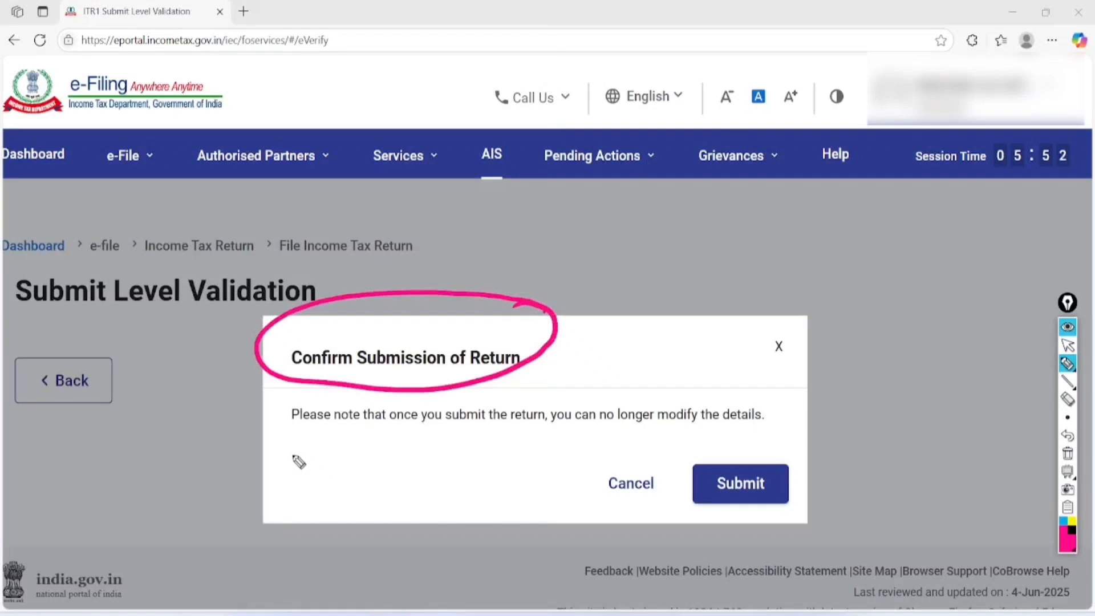
mouse_move(268, 432)
left_mouse_down()
mouse_move(357, 442)
mouse_move(760, 439)
mouse_move(619, 396)
mouse_move(268, 420)
mouse_move(272, 454)
left_mouse_up()
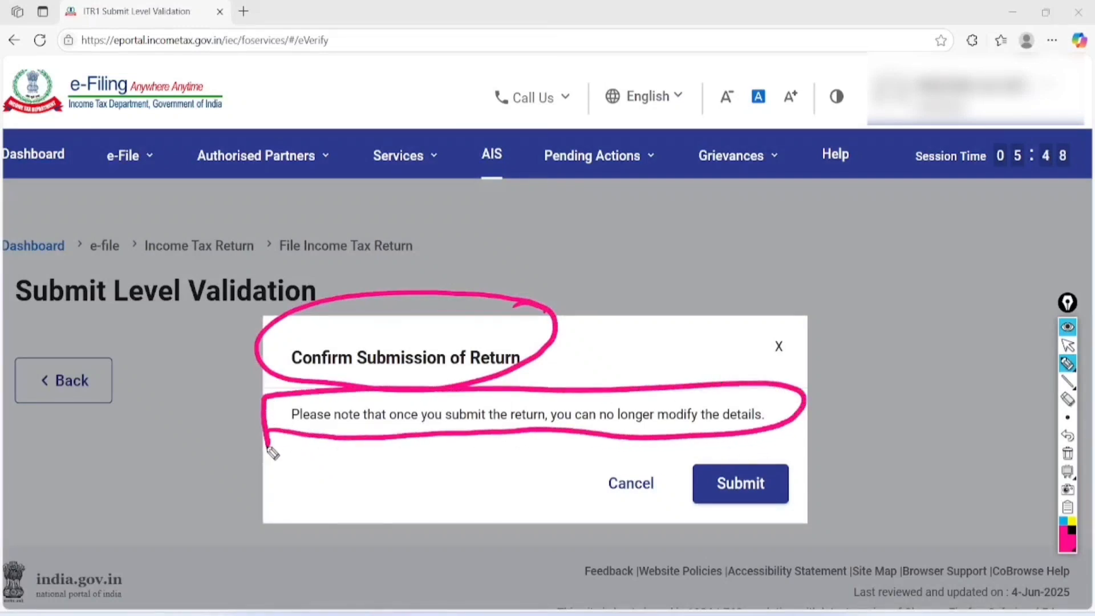
left_click_drag(809, 440, 790, 436)
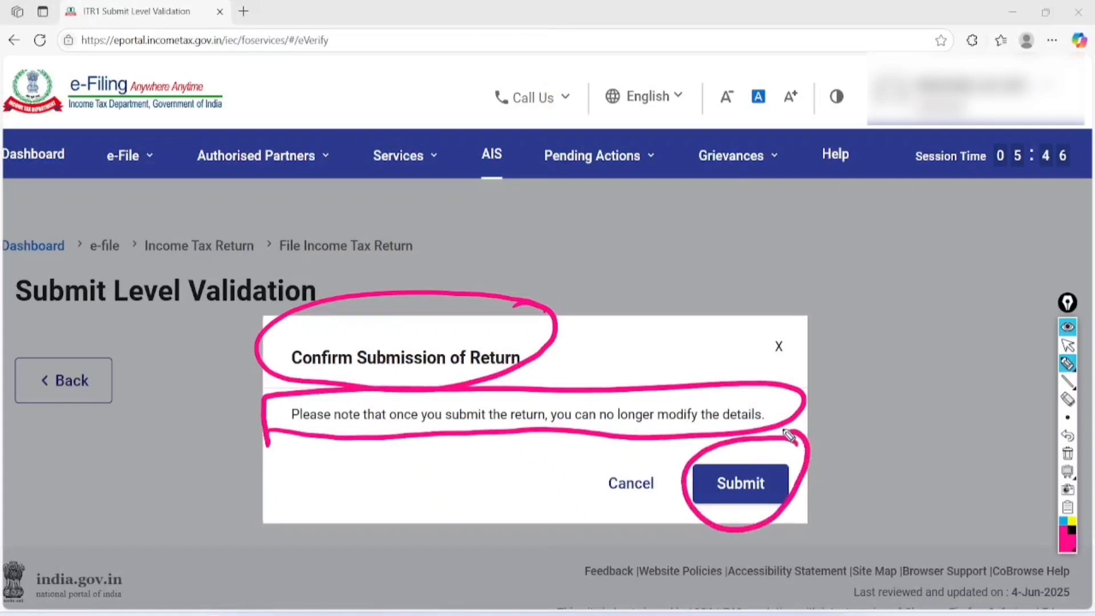
left_click(1068, 454)
left_click(1067, 345)
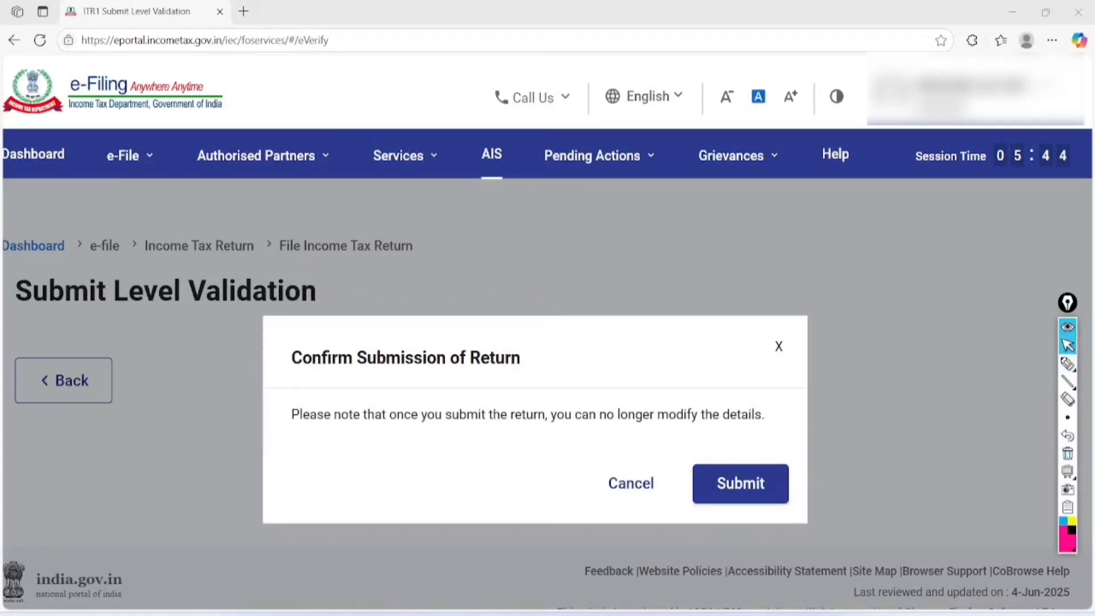
Submit the return and proceed past the submit level validation, circling its result with the pen and clearing the mark
left_click(740, 483)
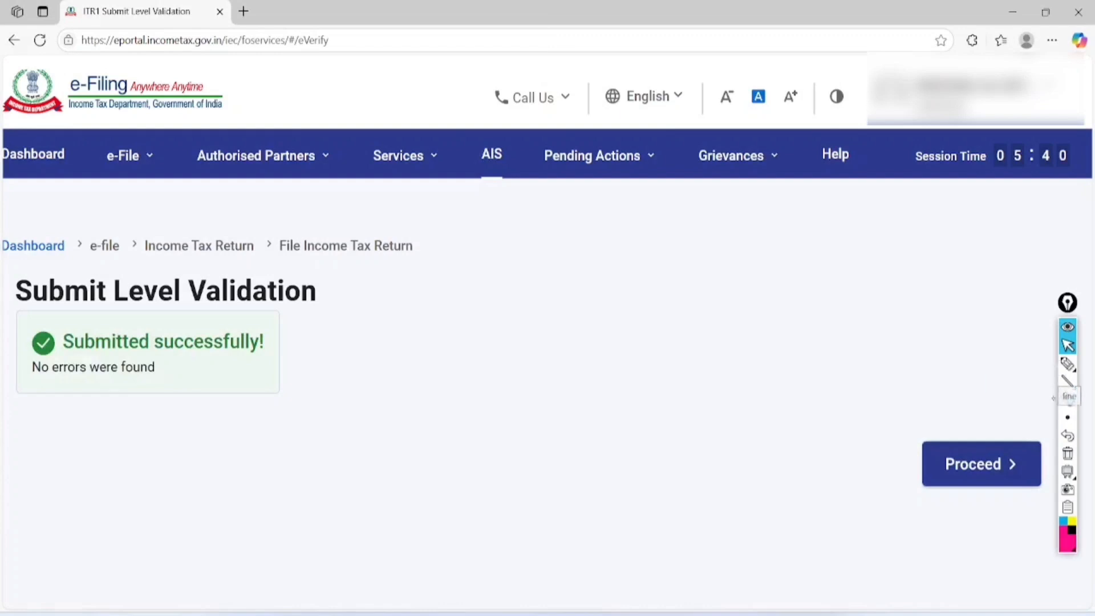
left_click(1068, 364)
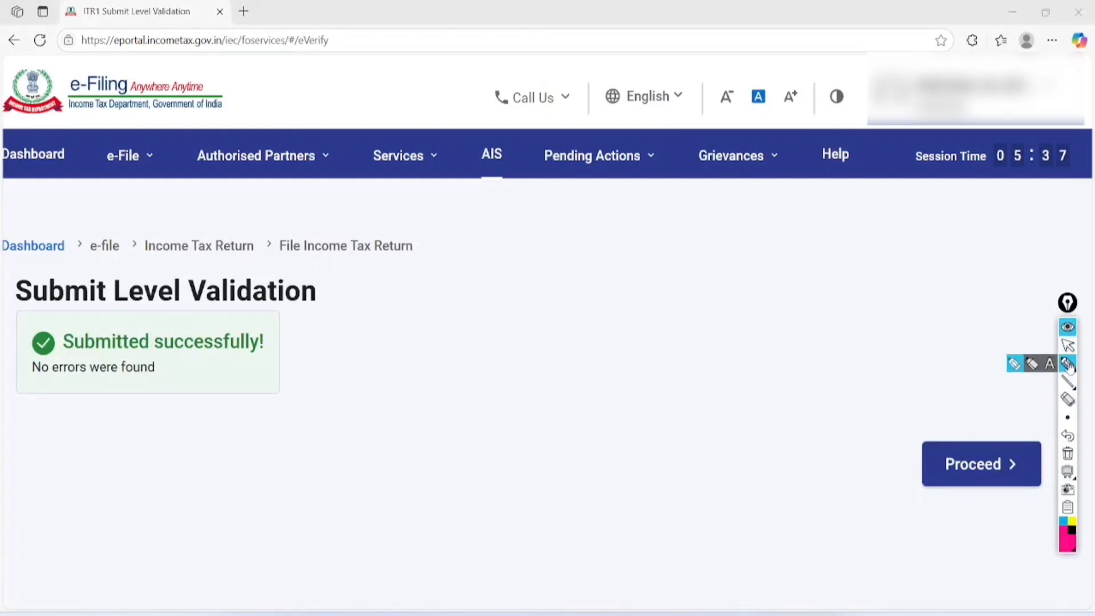
mouse_move(272, 315)
left_mouse_down()
mouse_move(234, 264)
mouse_move(26, 416)
mouse_move(259, 266)
mouse_move(148, 295)
left_mouse_up()
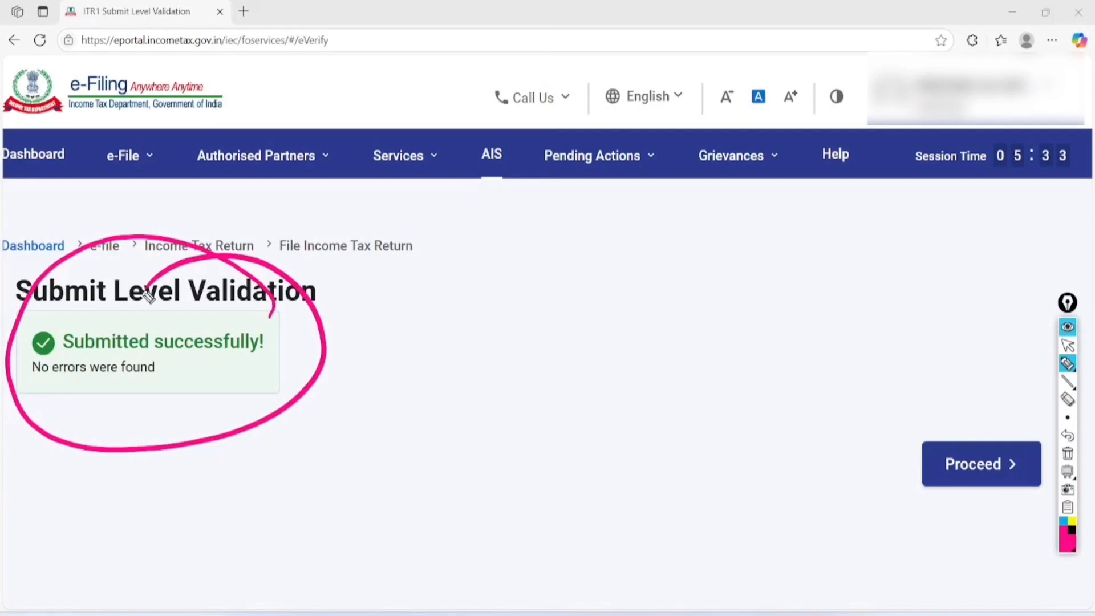
left_click(1068, 453)
left_click(1068, 345)
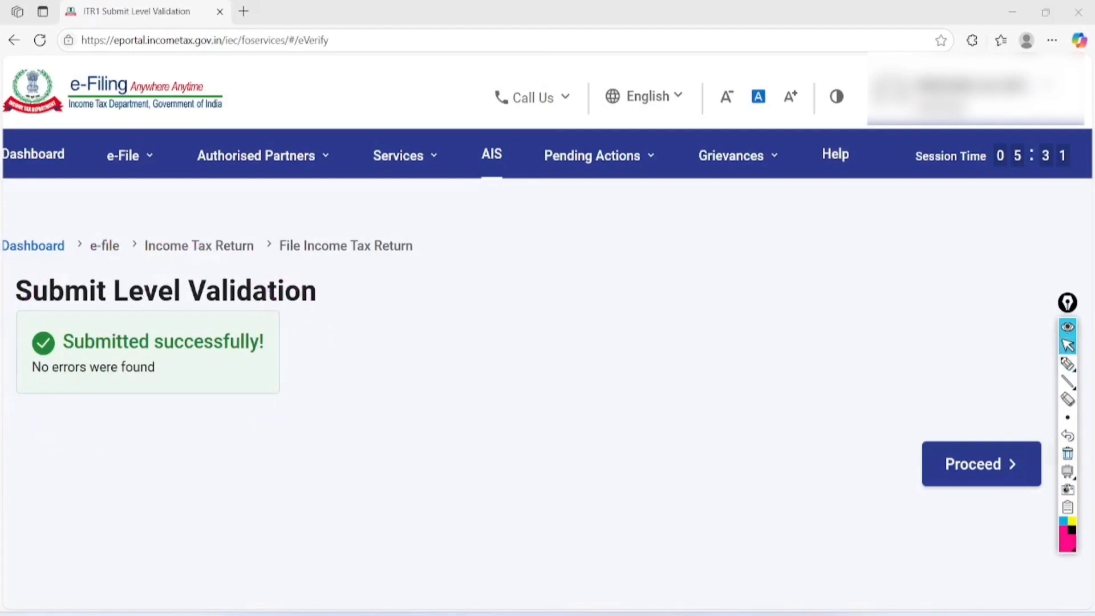
left_click(981, 464)
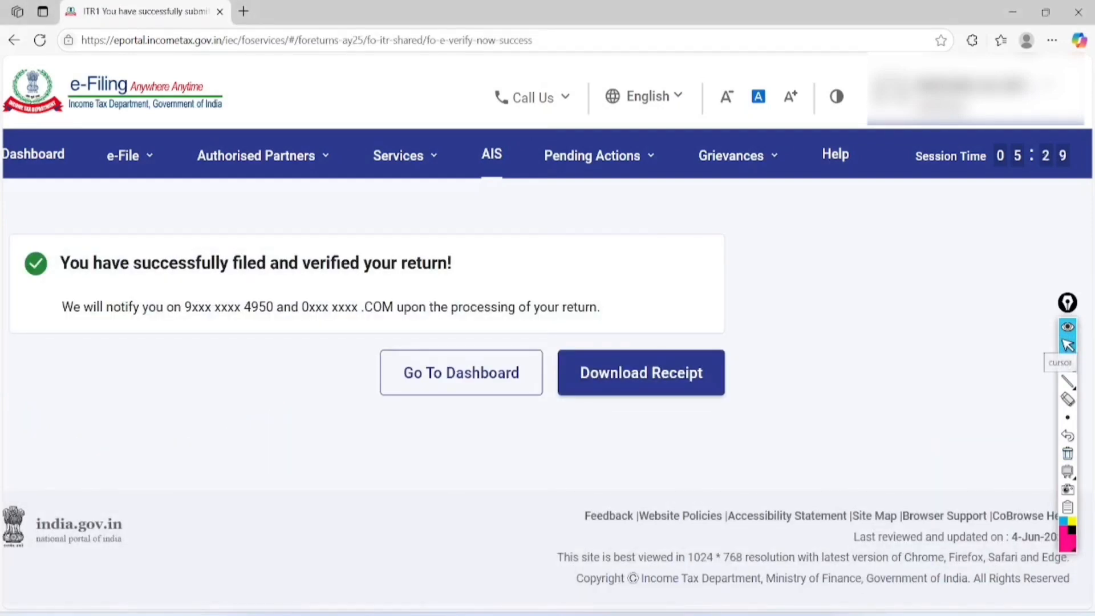
Mark the filed and verified message, the notification contacts, Go To Dashboard and Download Receipt with the pen, and clear all marks
left_click(1065, 364)
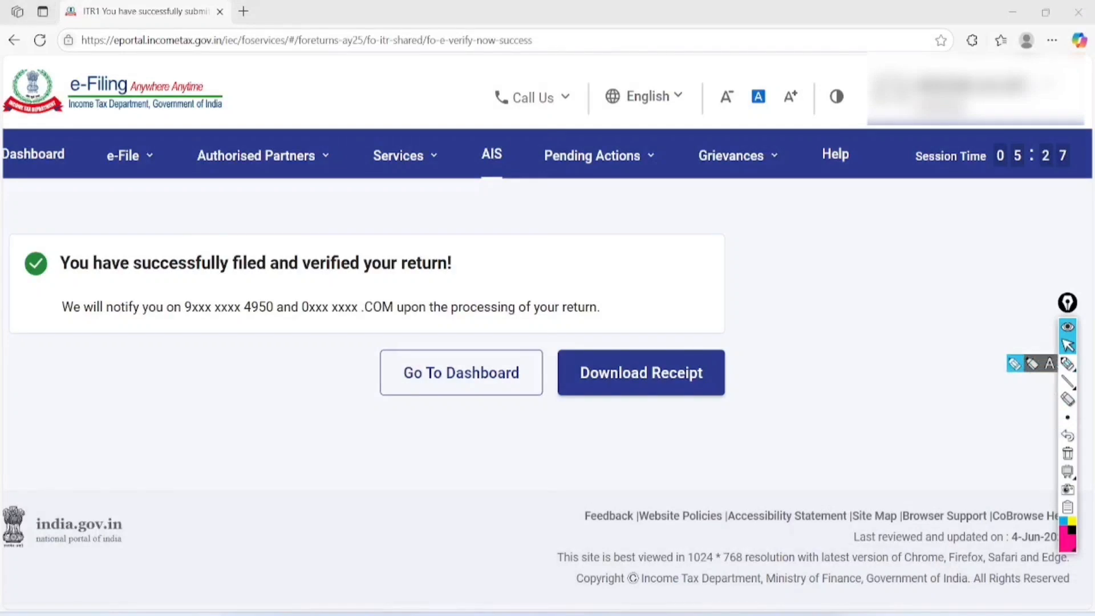
scroll(547, 330, "left", 1)
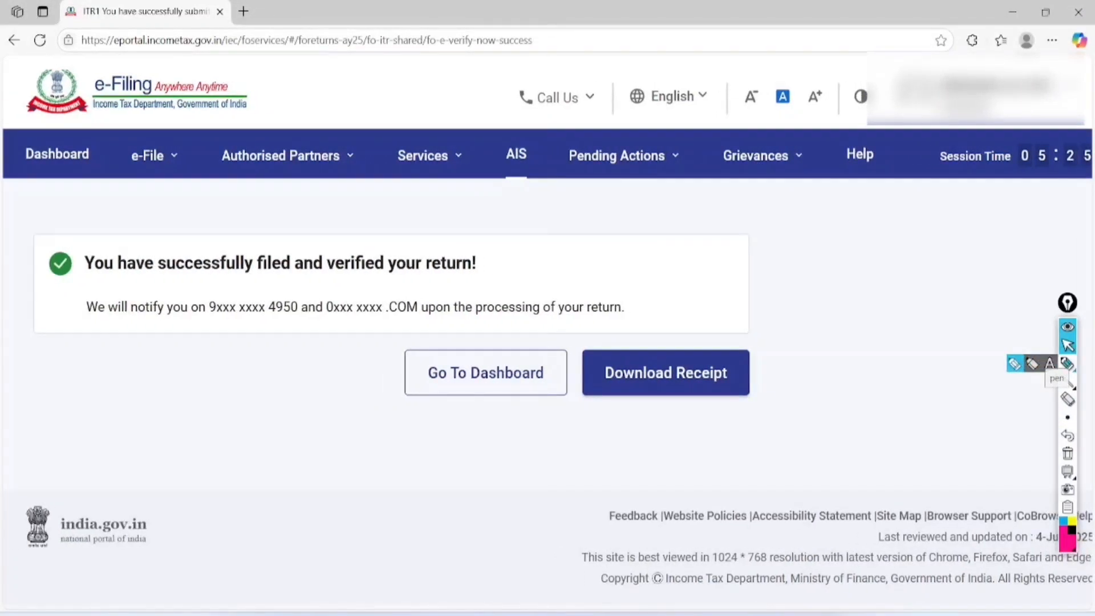
left_click(1066, 364)
mouse_move(314, 230)
left_mouse_down()
mouse_move(239, 255)
mouse_move(268, 224)
left_mouse_up()
mouse_move(424, 222)
left_mouse_down()
mouse_move(369, 213)
mouse_move(392, 196)
mouse_move(361, 203)
left_mouse_up()
mouse_move(311, 299)
left_mouse_down()
mouse_move(215, 342)
mouse_move(266, 285)
left_mouse_up()
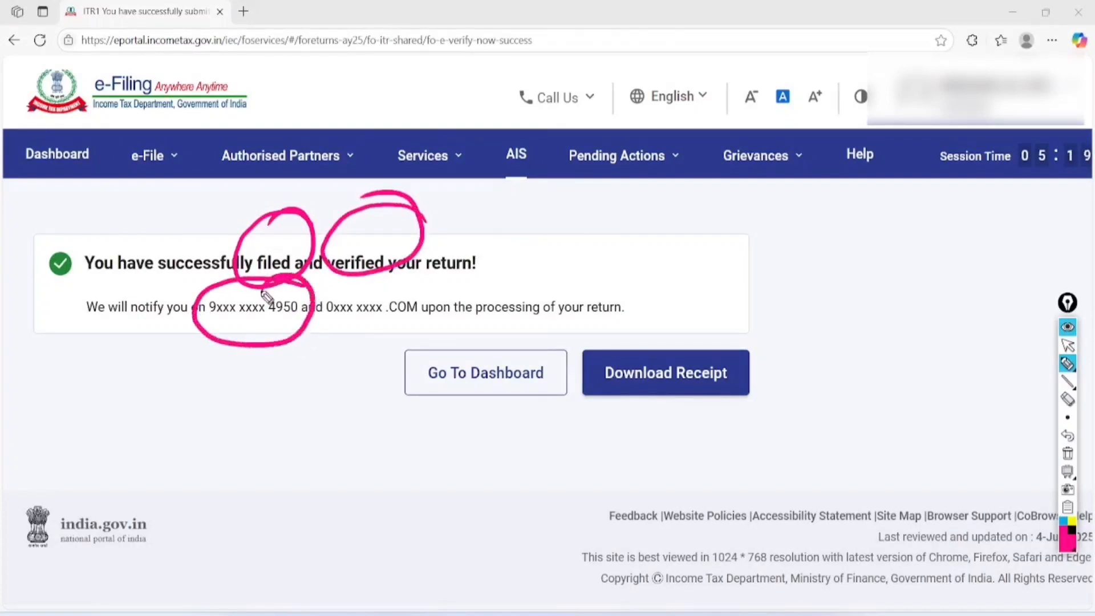
left_click_drag(440, 294, 388, 278)
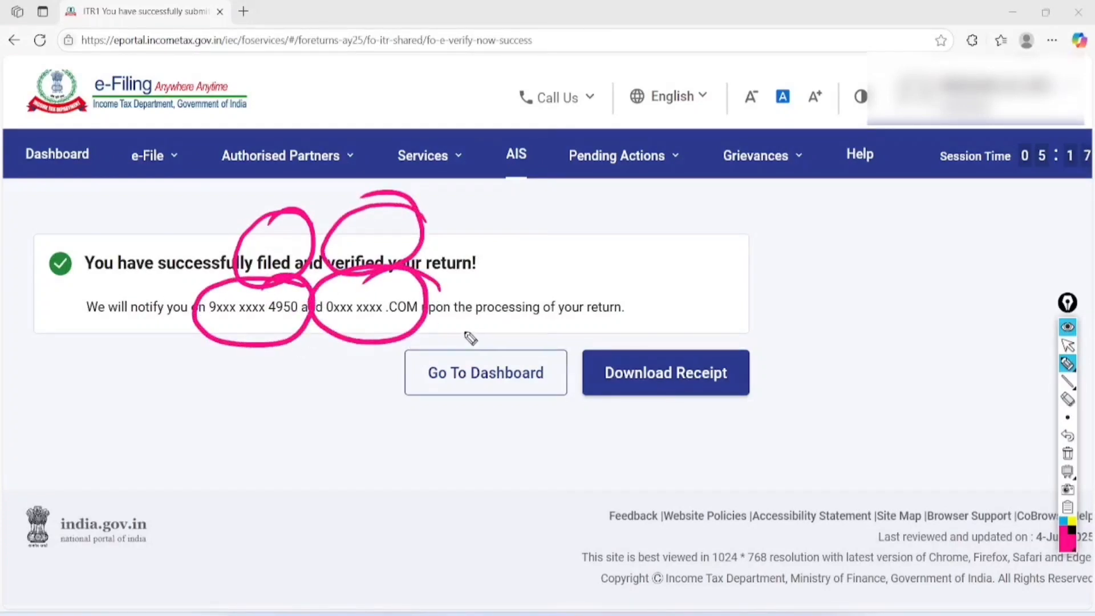
left_click_drag(447, 326, 653, 316)
left_click_drag(472, 343, 653, 320)
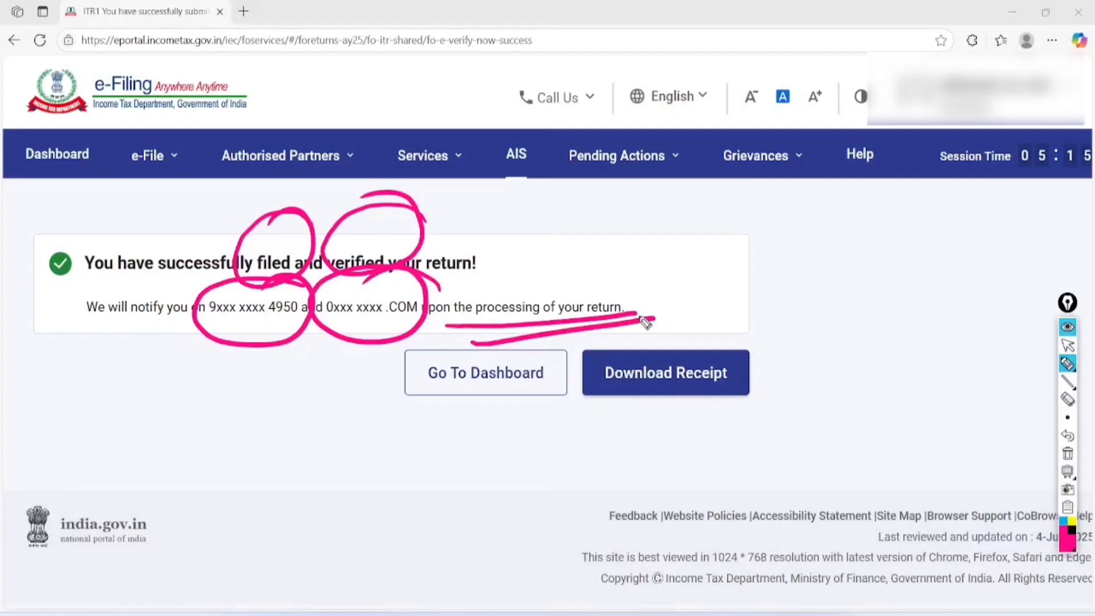
mouse_move(153, 261)
left_mouse_down()
mouse_move(162, 350)
mouse_move(120, 274)
left_mouse_up()
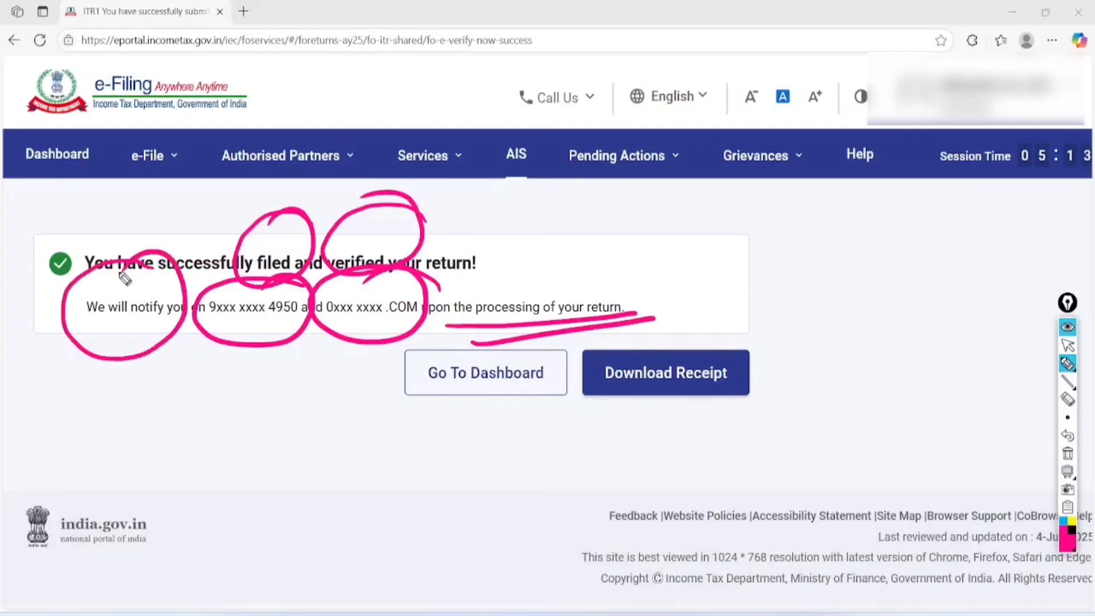
left_click_drag(394, 395, 540, 356)
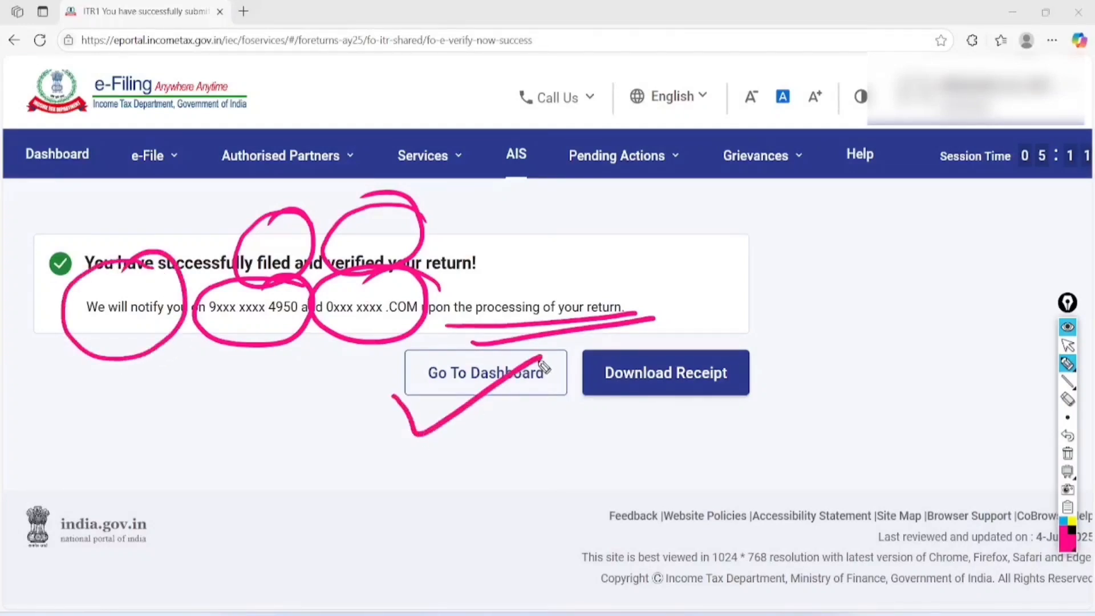
mouse_move(769, 329)
left_mouse_down()
mouse_move(661, 315)
mouse_move(793, 337)
mouse_move(659, 304)
left_mouse_up()
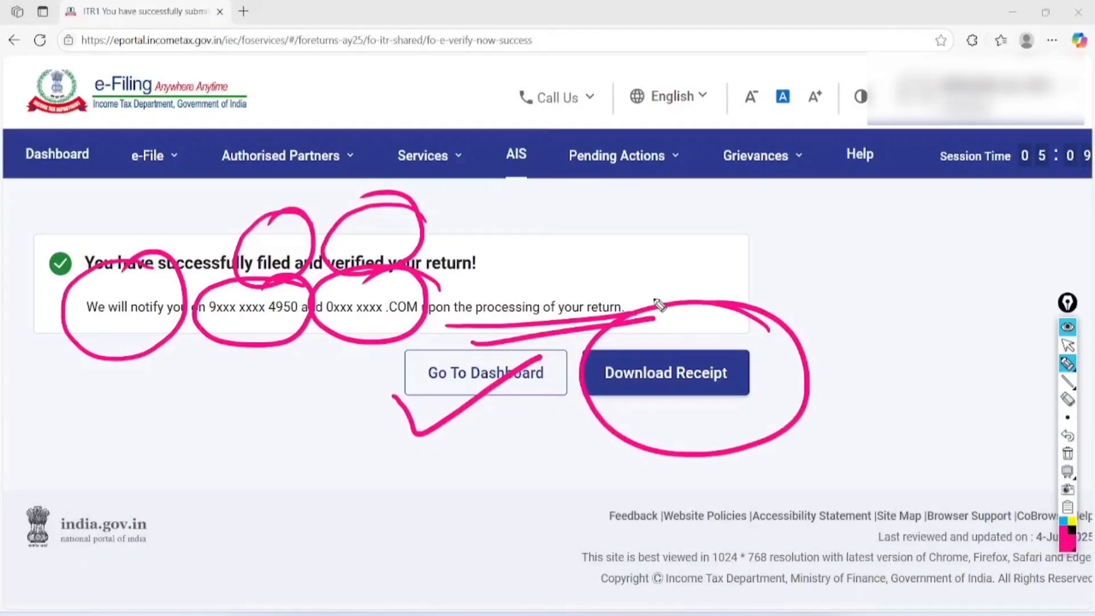
left_click(1068, 453)
left_click(1067, 345)
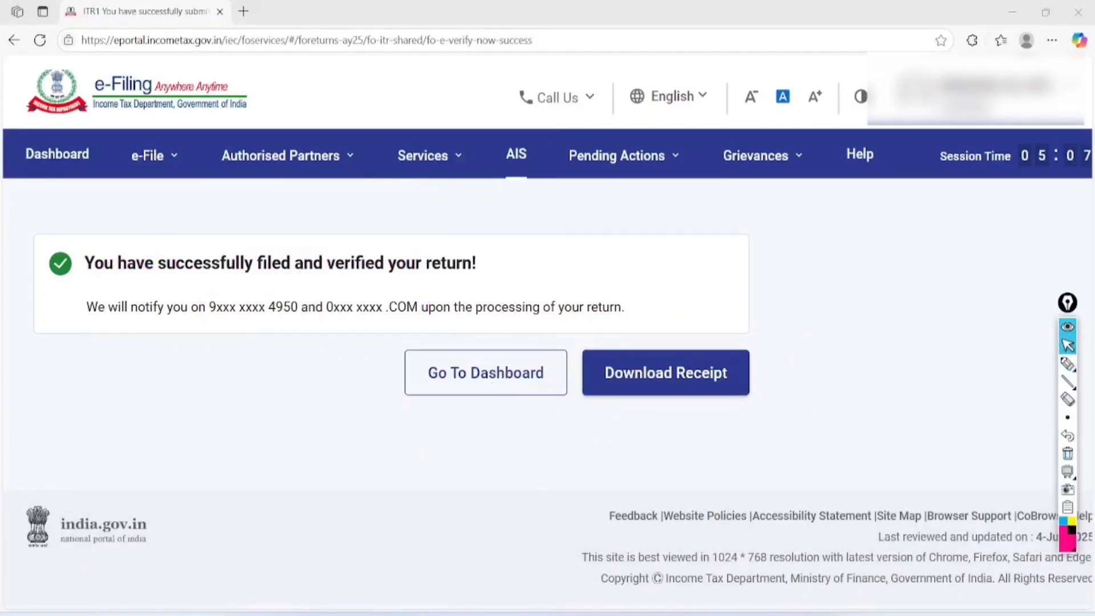
Download the receipt of the filed return, open the acknowledgement PDF and enlarge it
left_click(691, 374)
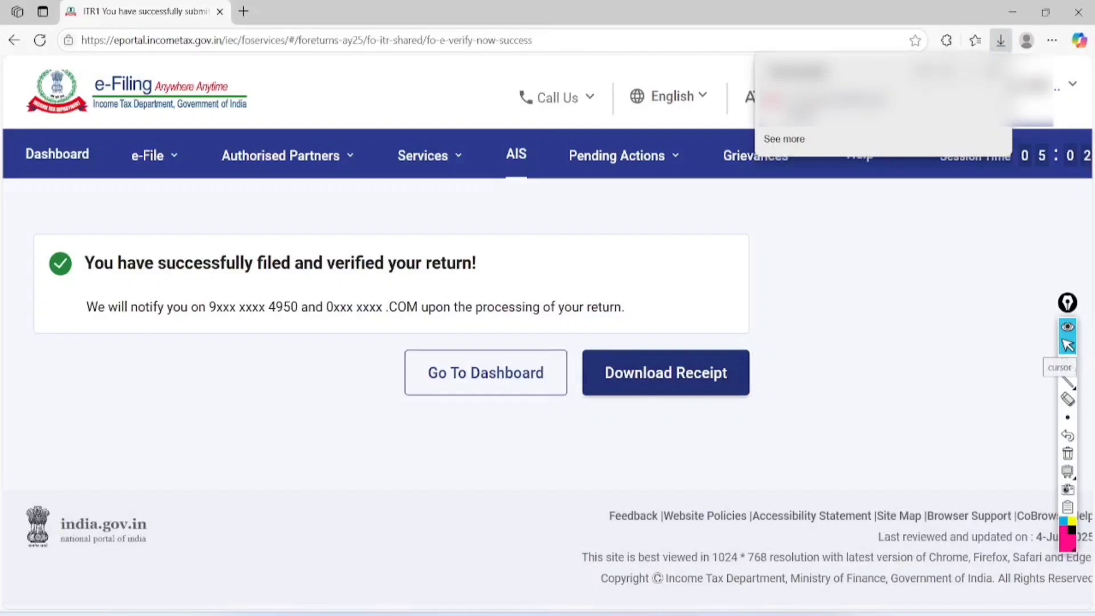
left_click(802, 117)
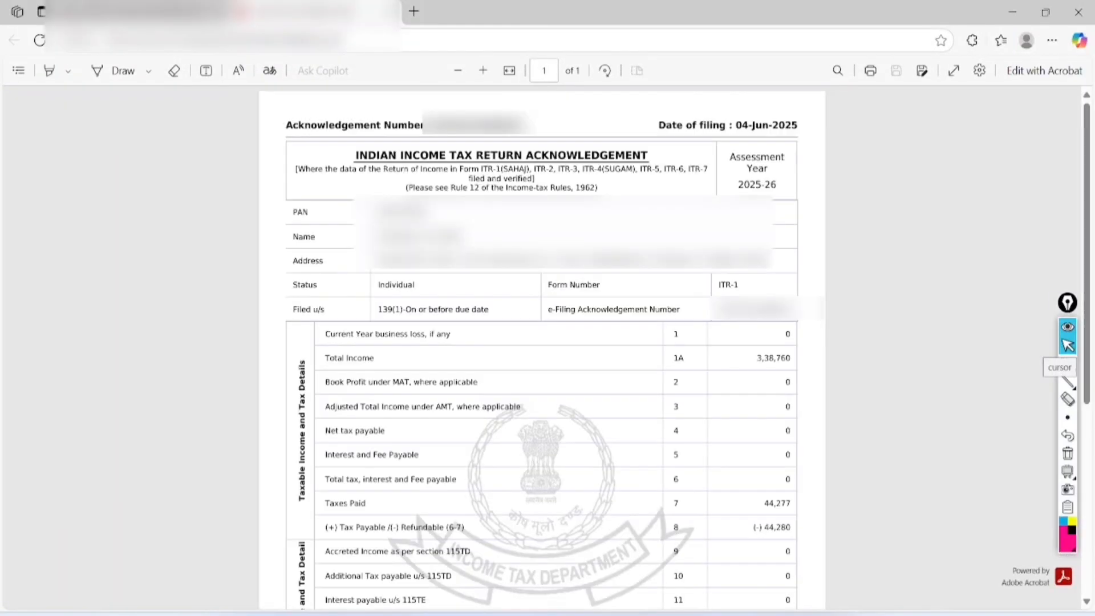
key("ctrl+plus")
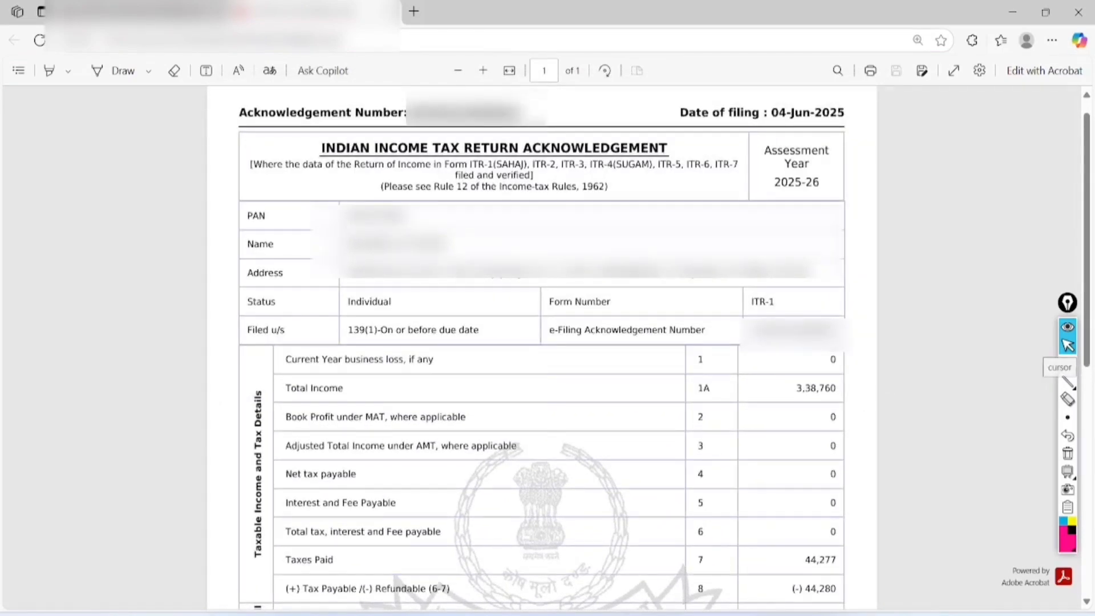
Circle the assessment year, total income and refund figures on the acknowledgement, write AIS, TIS and 26AS beside it, and clear all marks
left_click(1068, 363)
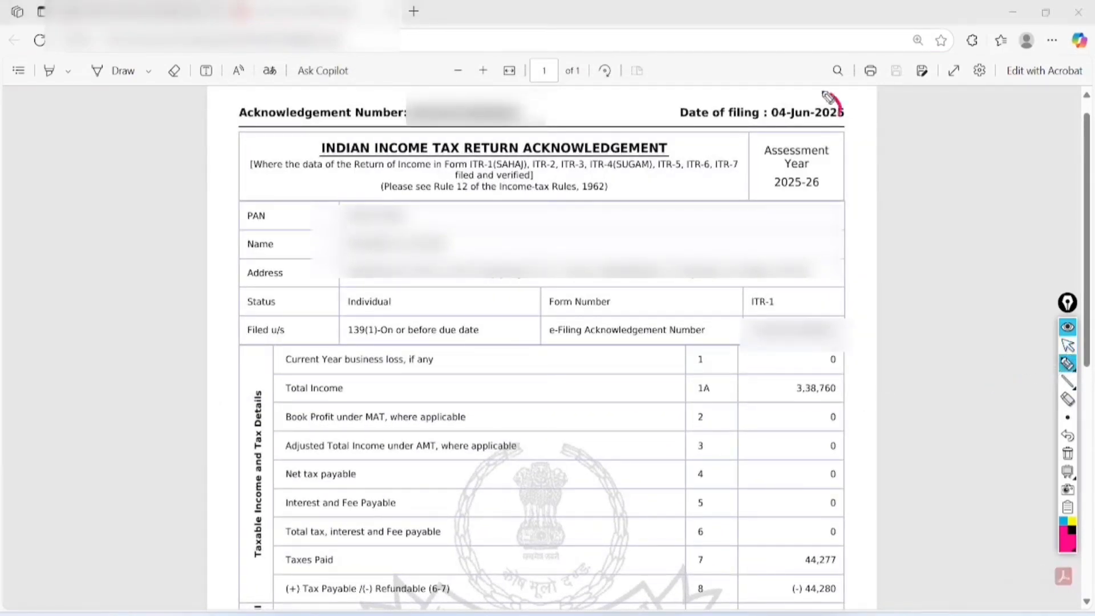
mouse_move(830, 103)
left_mouse_down()
mouse_move(787, 228)
mouse_move(733, 100)
mouse_move(765, 107)
left_mouse_up()
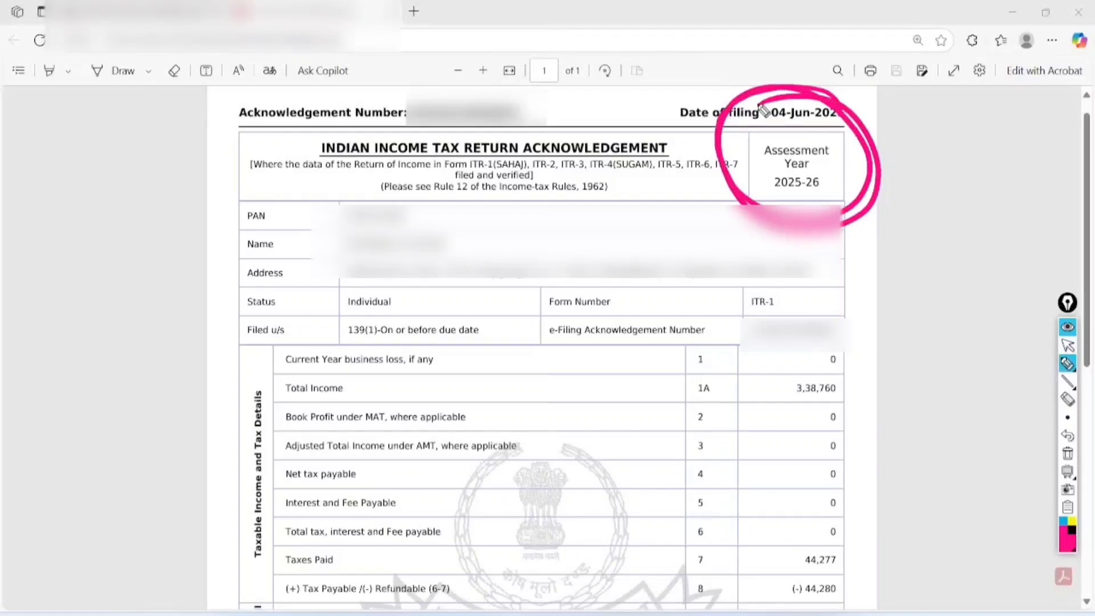
mouse_move(855, 331)
left_mouse_down()
mouse_move(768, 391)
mouse_move(792, 323)
left_mouse_up()
mouse_move(849, 520)
left_mouse_down()
mouse_move(772, 521)
mouse_move(819, 500)
left_mouse_up()
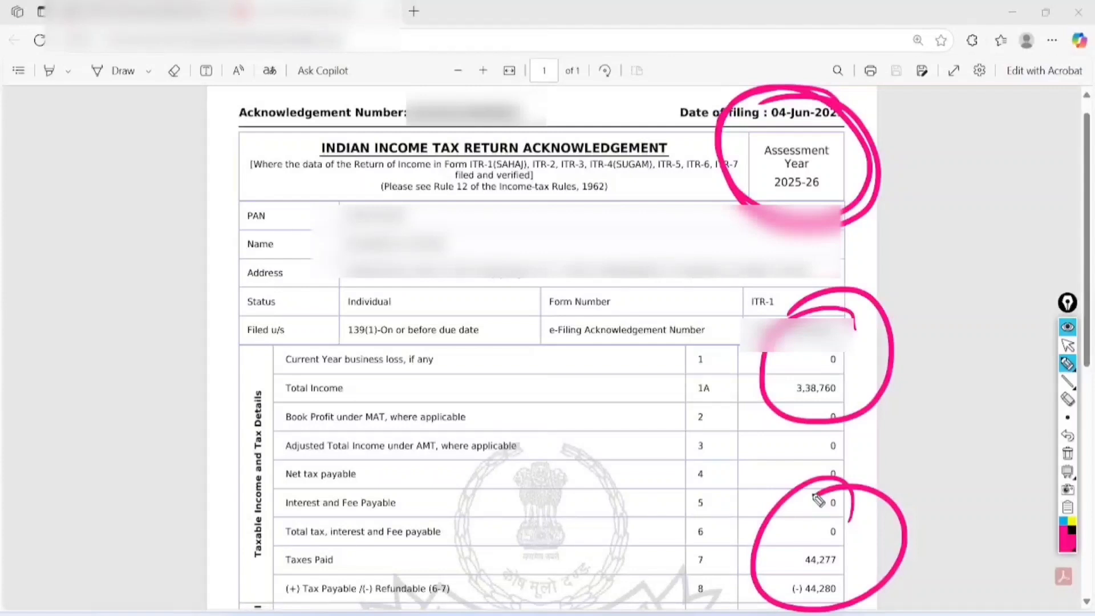
mouse_move(93, 258)
left_mouse_down()
mouse_move(127, 237)
mouse_move(127, 196)
mouse_move(166, 220)
mouse_move(147, 253)
mouse_move(190, 224)
mouse_move(166, 342)
mouse_move(217, 320)
mouse_move(243, 277)
mouse_move(236, 304)
left_mouse_up()
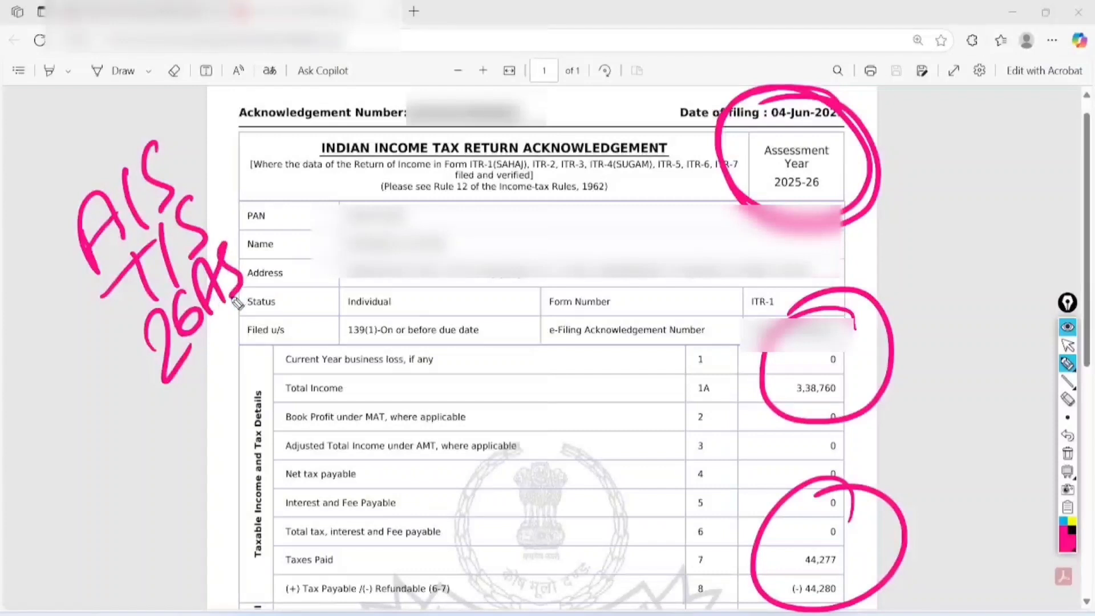
left_click(1068, 454)
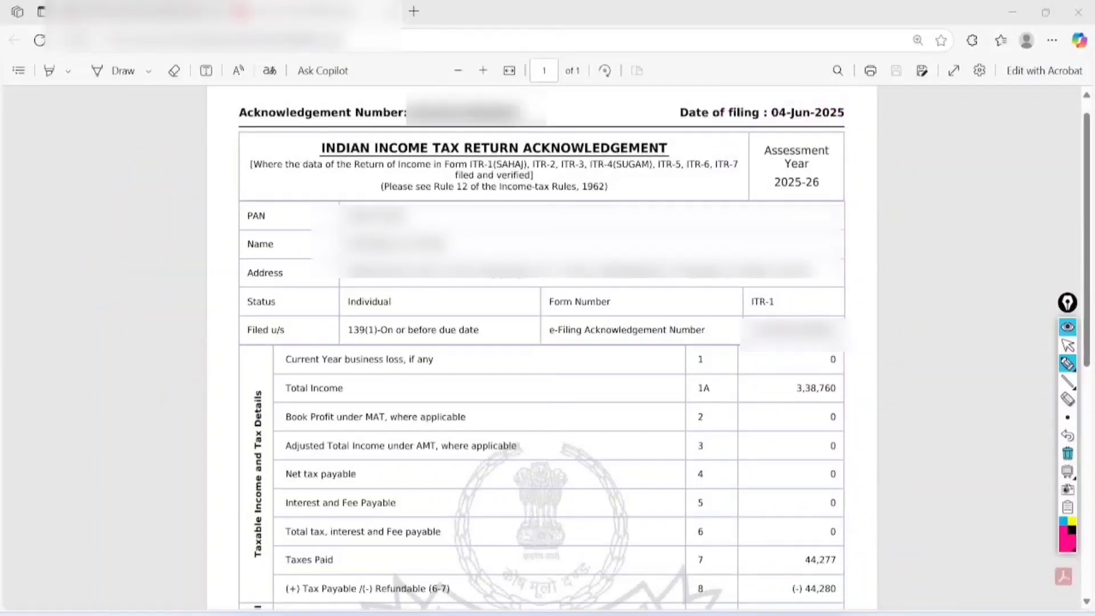
Write the contact phone number beside the acknowledgement with the pen, underline it twice and circle it
mouse_move(38, 177)
left_mouse_down()
mouse_move(86, 179)
mouse_move(110, 127)
mouse_move(128, 166)
left_mouse_up()
left_click_drag(141, 117, 150, 122)
mouse_move(86, 249)
left_mouse_down()
mouse_move(98, 254)
mouse_move(135, 225)
mouse_move(182, 157)
left_mouse_up()
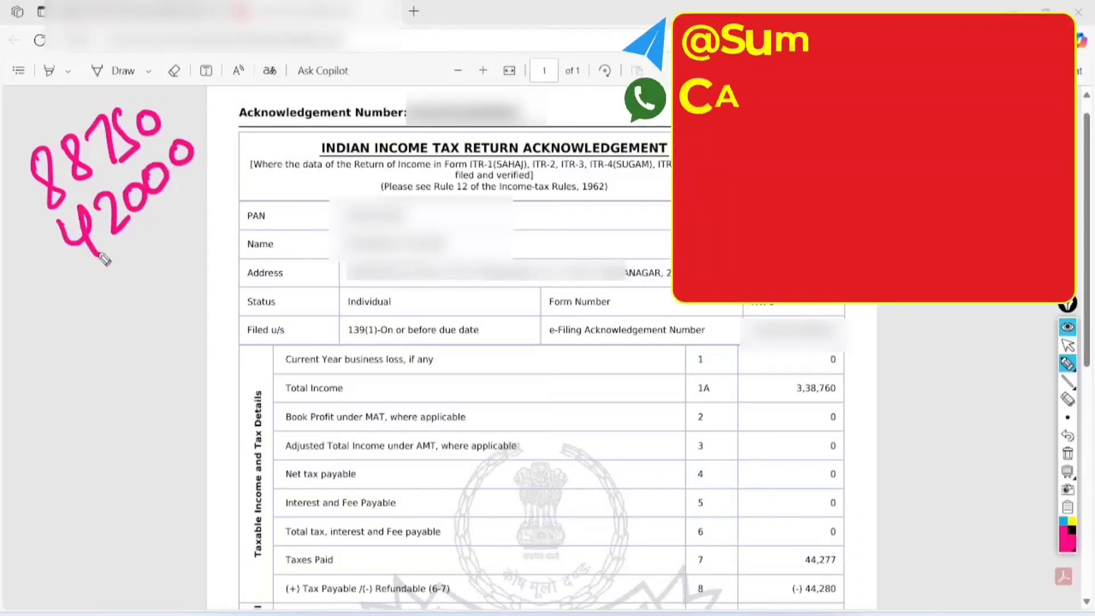
left_click_drag(86, 278, 204, 182)
left_click_drag(102, 288, 210, 200)
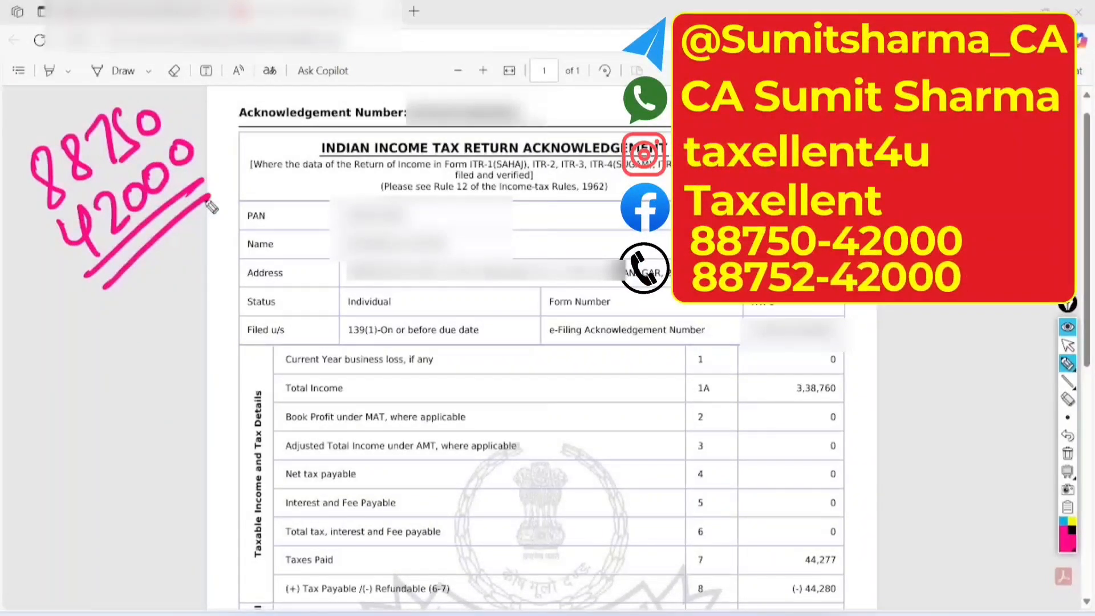
mouse_move(143, 61)
left_mouse_down()
mouse_move(57, 98)
mouse_move(252, 166)
mouse_move(123, 83)
left_mouse_up()
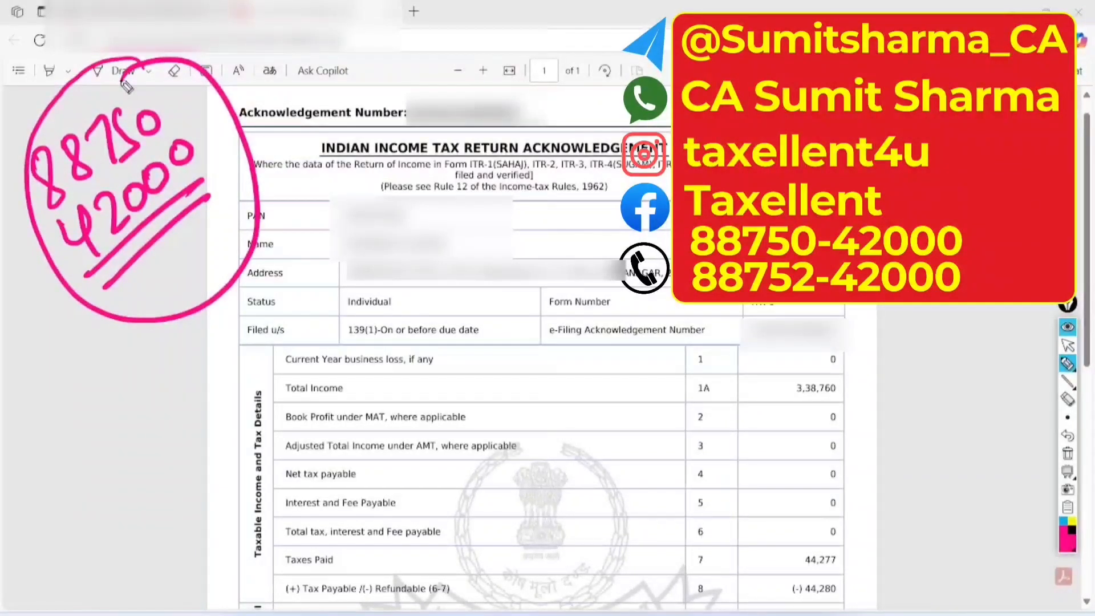
Write the word Like over the acknowledgement with a double underline, and clear all pen marks
left_click_drag(646, 335, 636, 338)
mouse_move(532, 195)
left_mouse_down()
mouse_move(565, 233)
mouse_move(564, 205)
mouse_move(589, 217)
left_mouse_up()
left_click(555, 185)
left_click(590, 182)
left_click_drag(587, 170, 593, 214)
left_click_drag(602, 197, 621, 186)
left_click_drag(559, 252, 633, 212)
left_click_drag(580, 258, 648, 220)
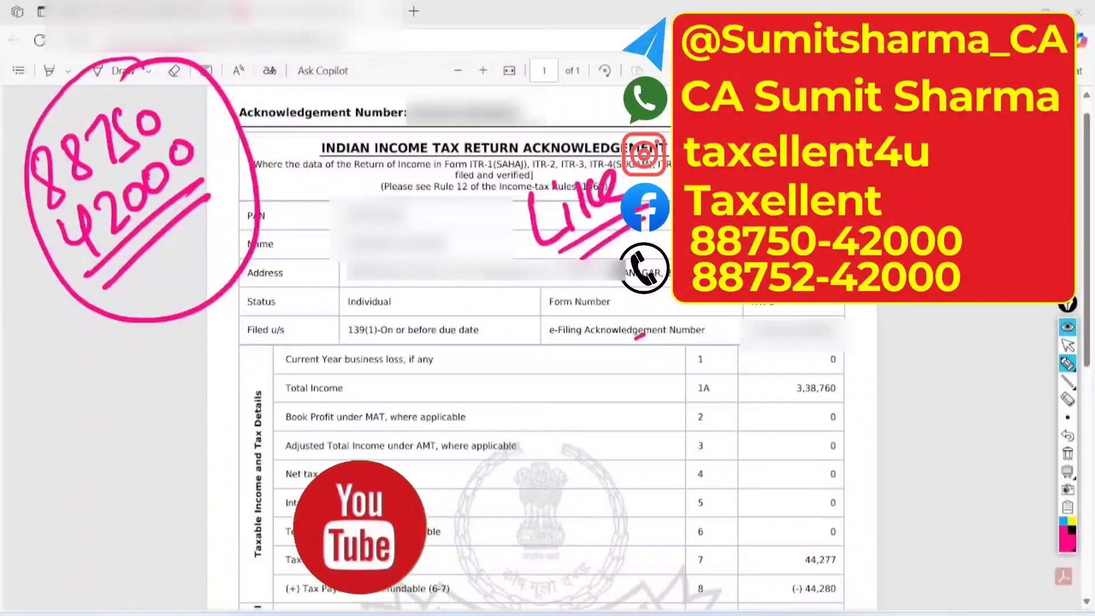
left_click(1067, 454)
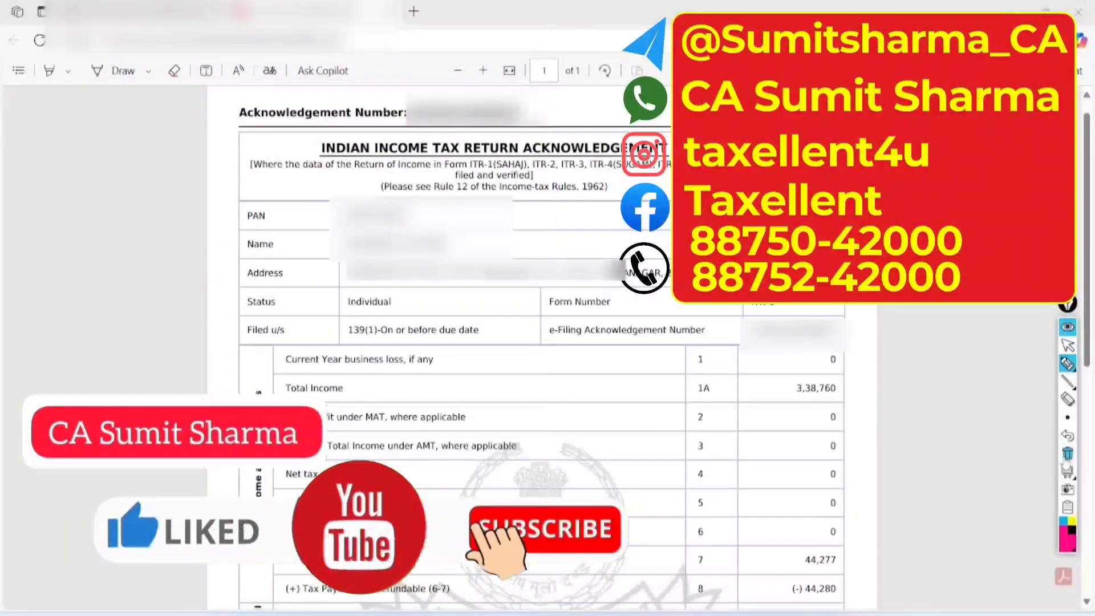